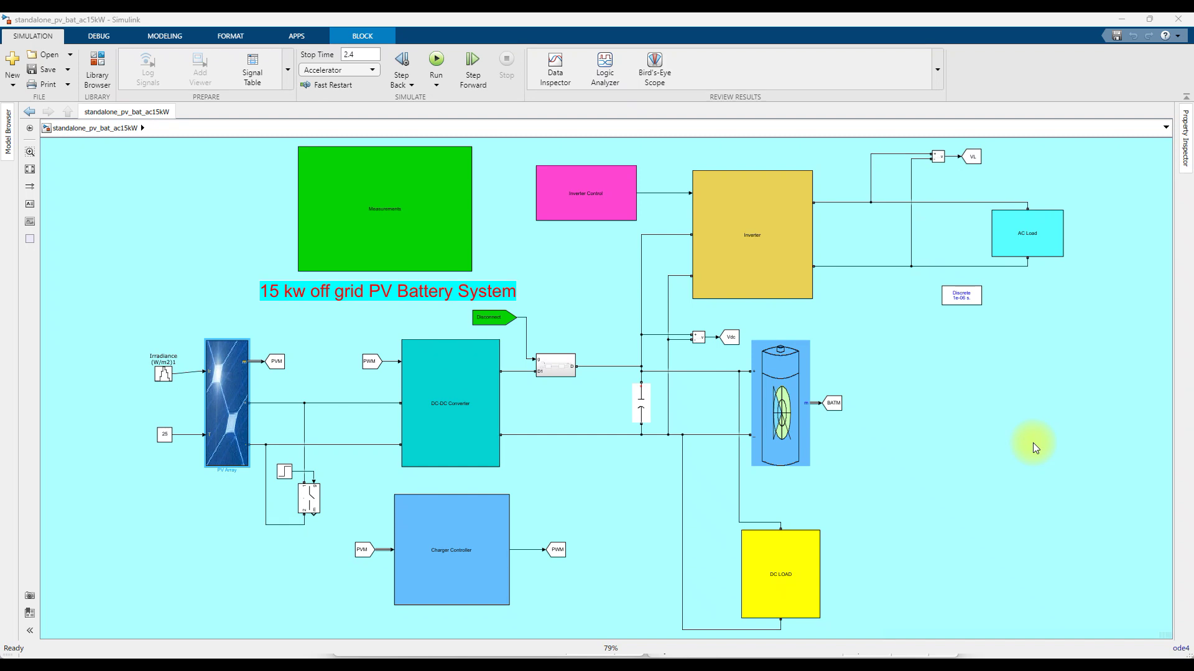
Open the PV Array block's parameters and review the module's maximum power point data, the series-connected modules per string and the parallel strings.
double_click(235, 398)
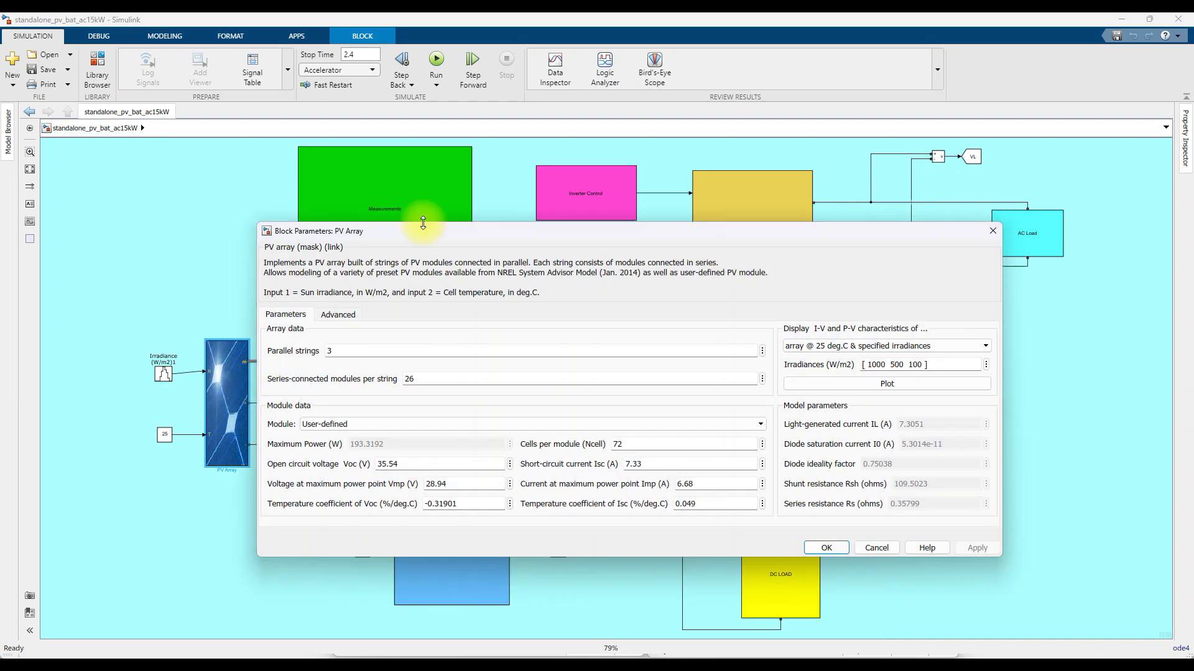
left_click_drag(445, 238, 457, 157)
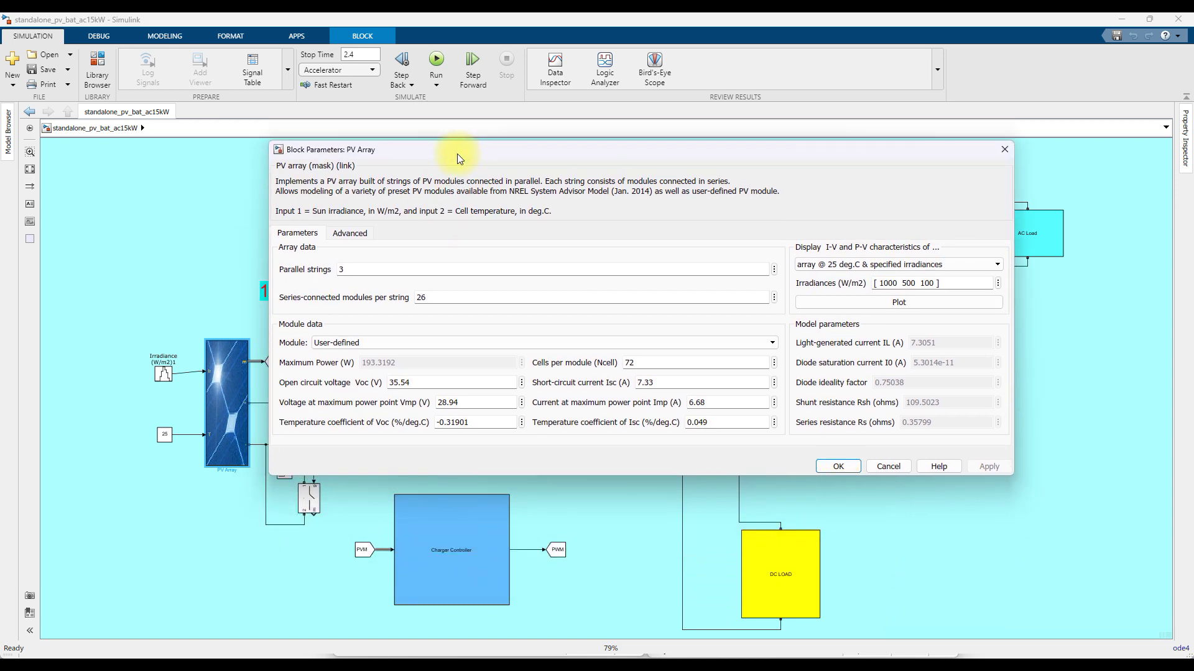
key("F9")
left_click_drag(361, 369, 384, 369)
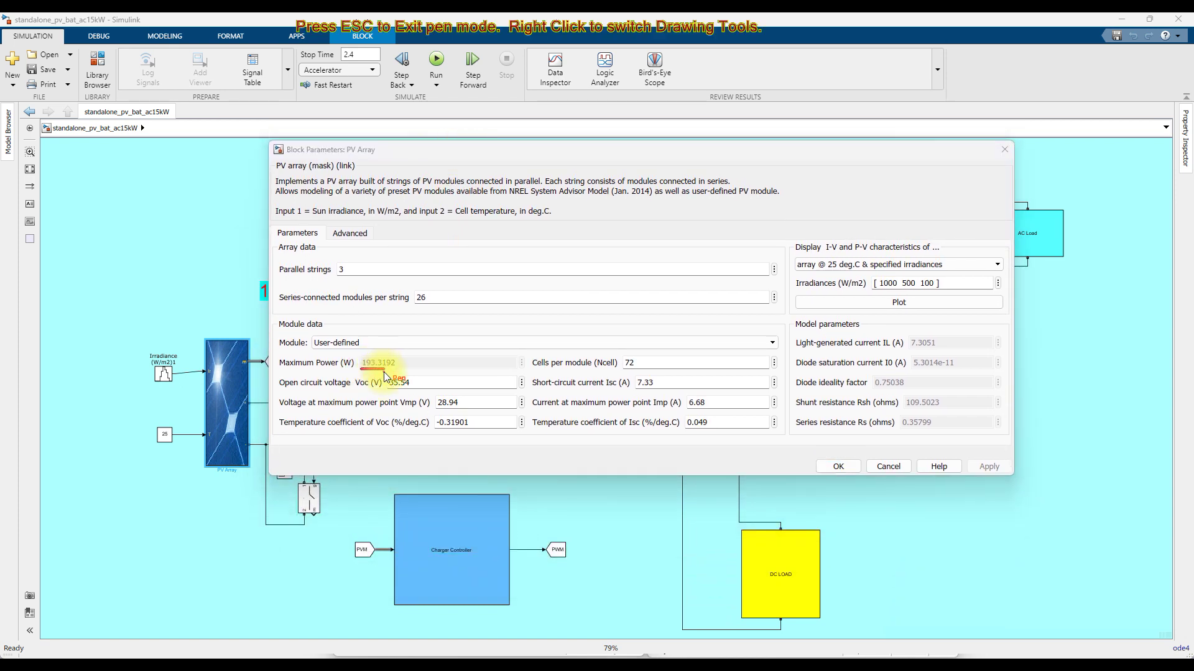
left_click_drag(437, 413, 460, 414)
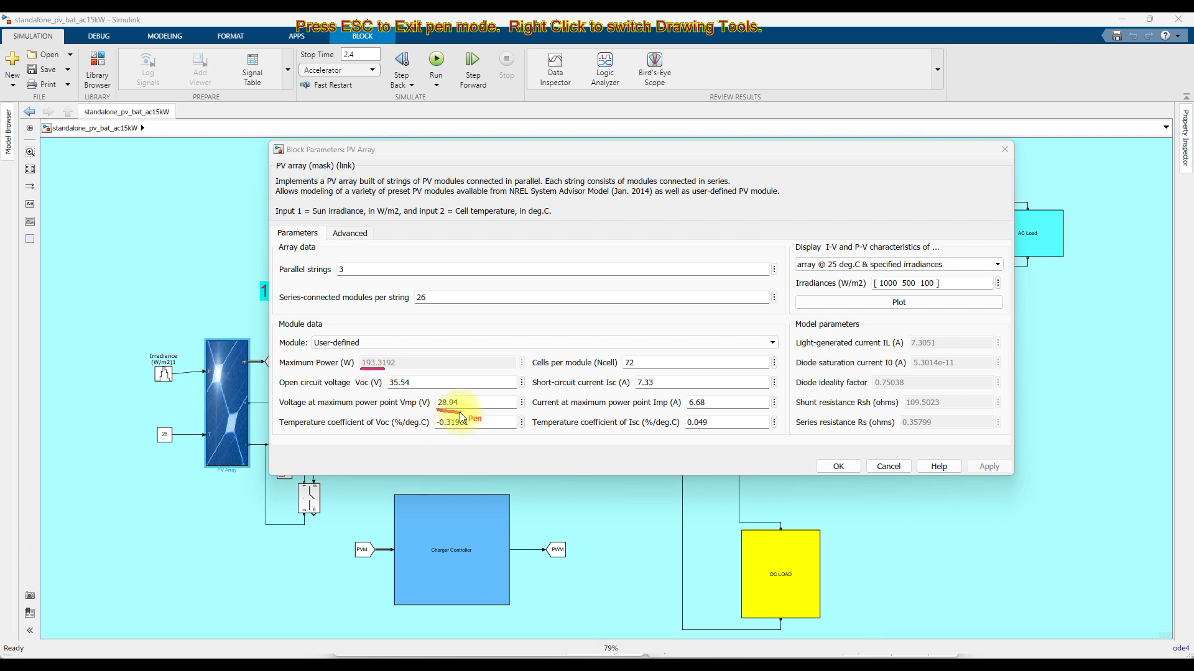
left_click_drag(687, 410, 705, 411)
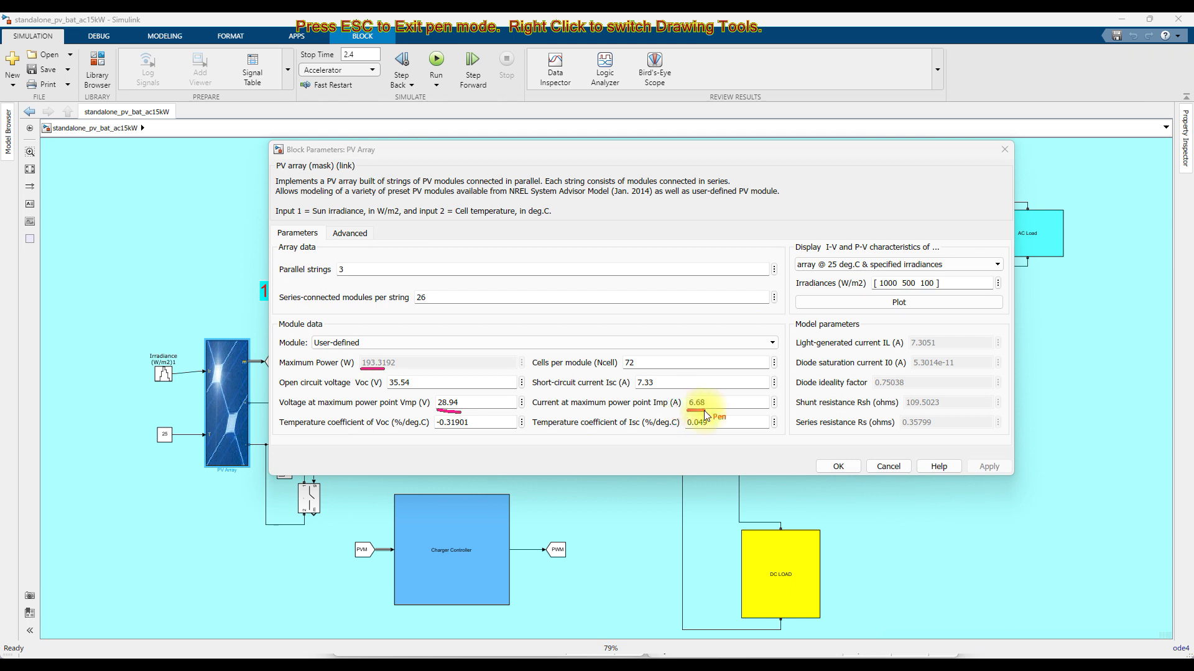
mouse_move(413, 307)
left_mouse_down()
mouse_move(440, 296)
mouse_move(423, 288)
mouse_move(413, 307)
left_mouse_up()
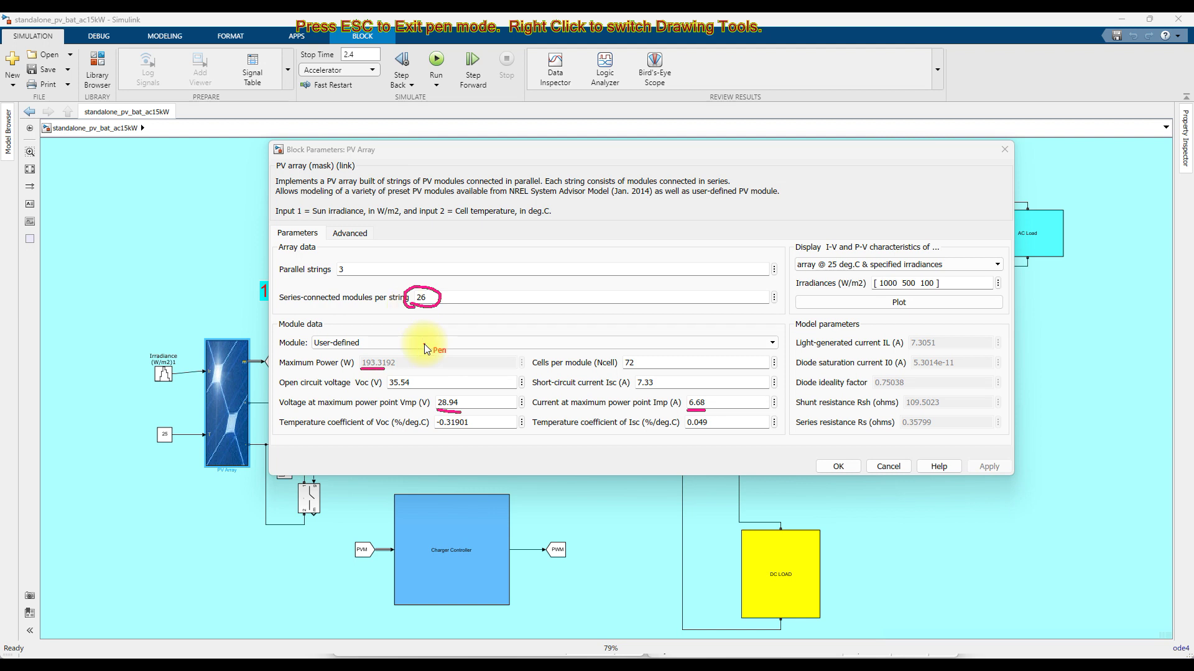
mouse_move(330, 282)
left_mouse_down()
mouse_move(353, 281)
mouse_move(327, 262)
mouse_move(341, 281)
left_mouse_up()
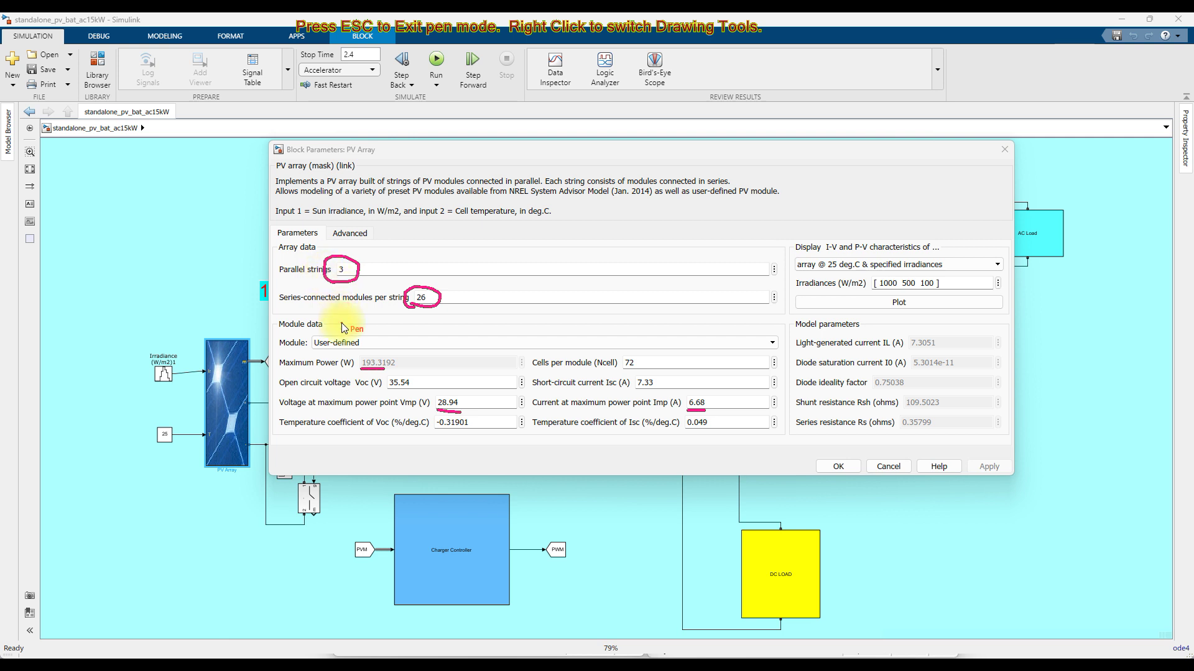
key("Escape")
Plot the array's I-V and P-V characteristics at 25 deg.C, read the maximum power point at 1 kW/m2, and close the plot and parameters.
left_click(866, 303)
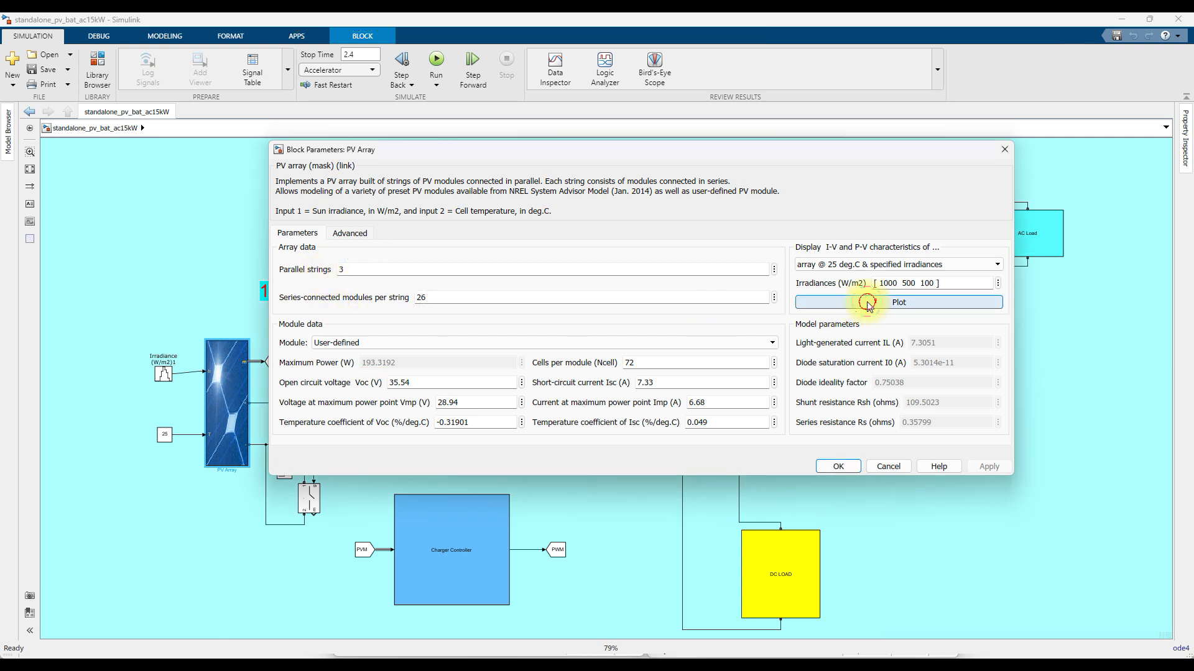
left_click_drag(589, 24, 524, 118)
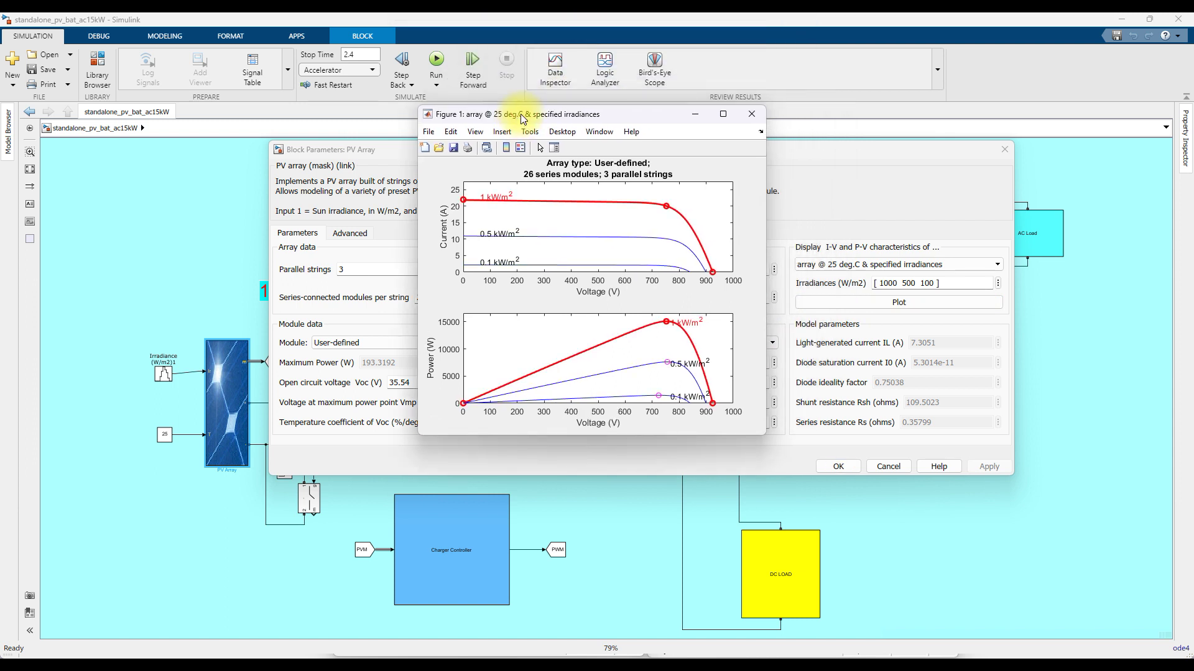
left_click(666, 322)
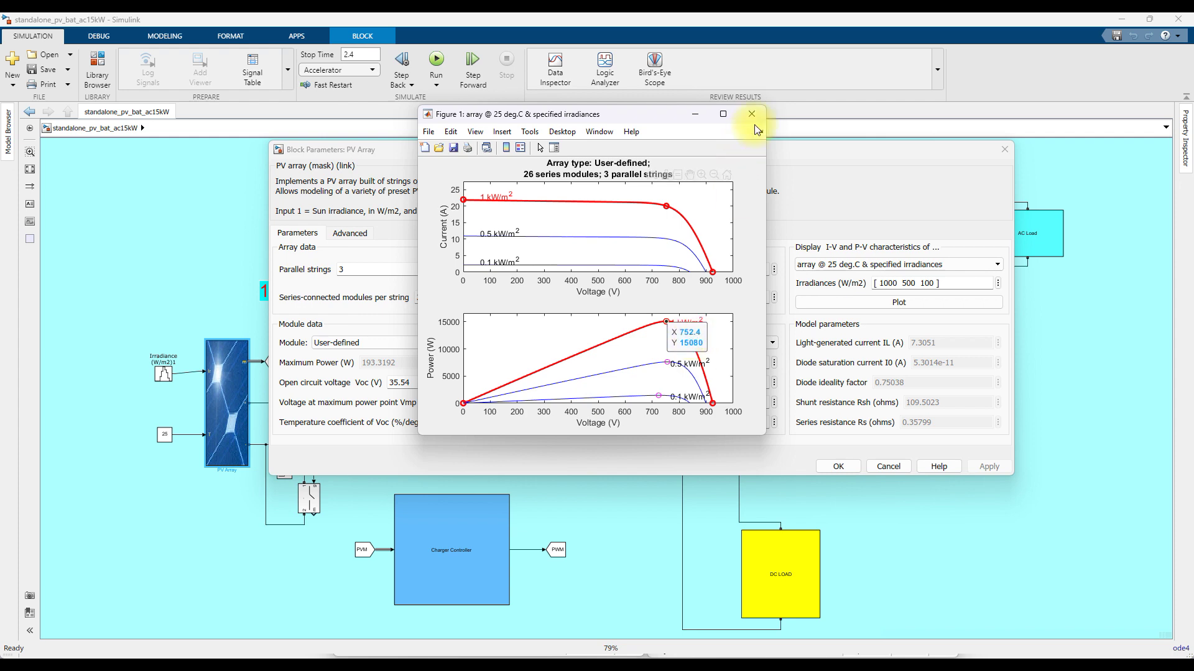
left_click(752, 115)
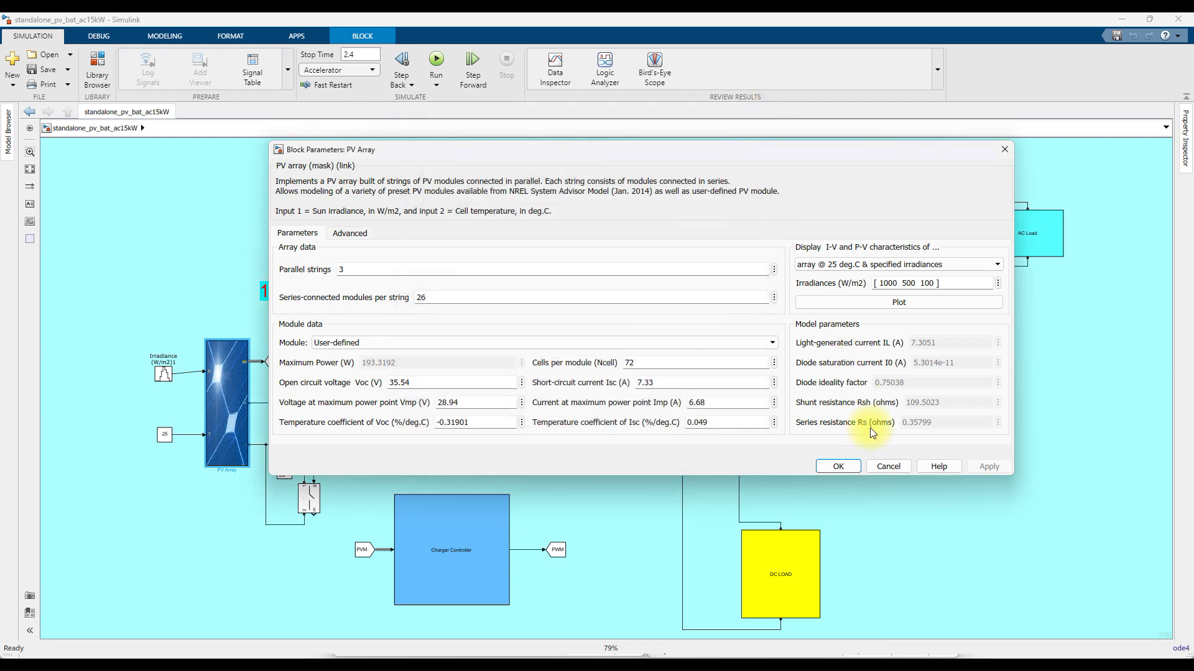
left_click(837, 467)
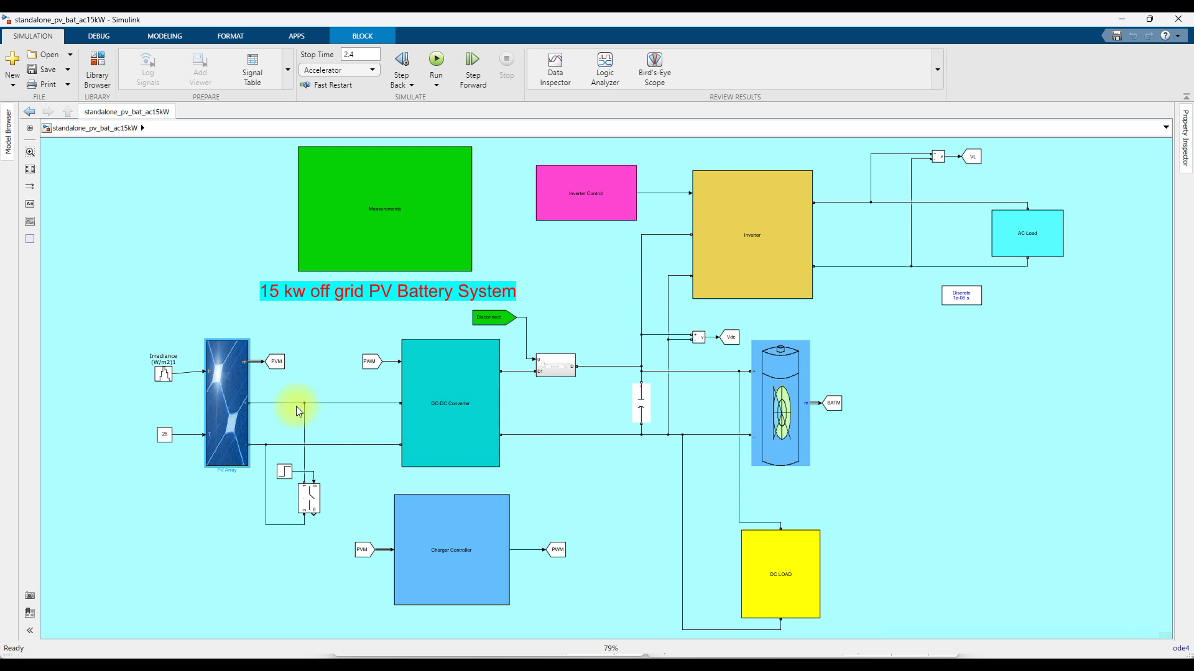
Open the DC-DC Converter subsystem, examine its circuit between input and output, and return to the top-level model.
left_click(773, 420)
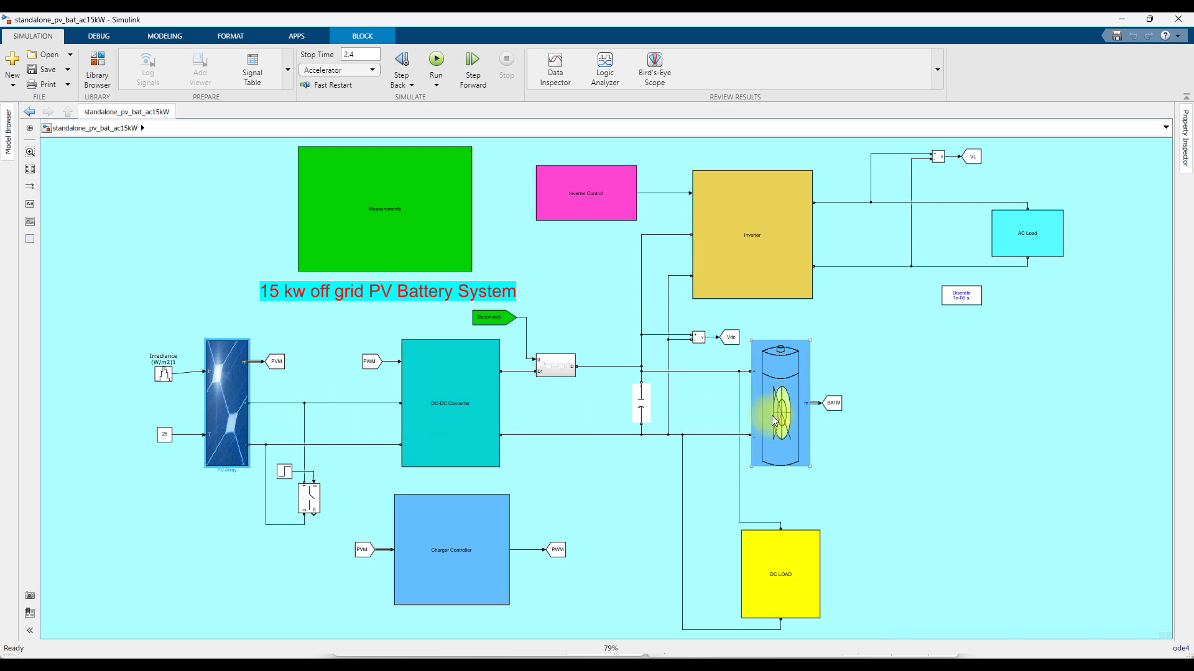
double_click(449, 414)
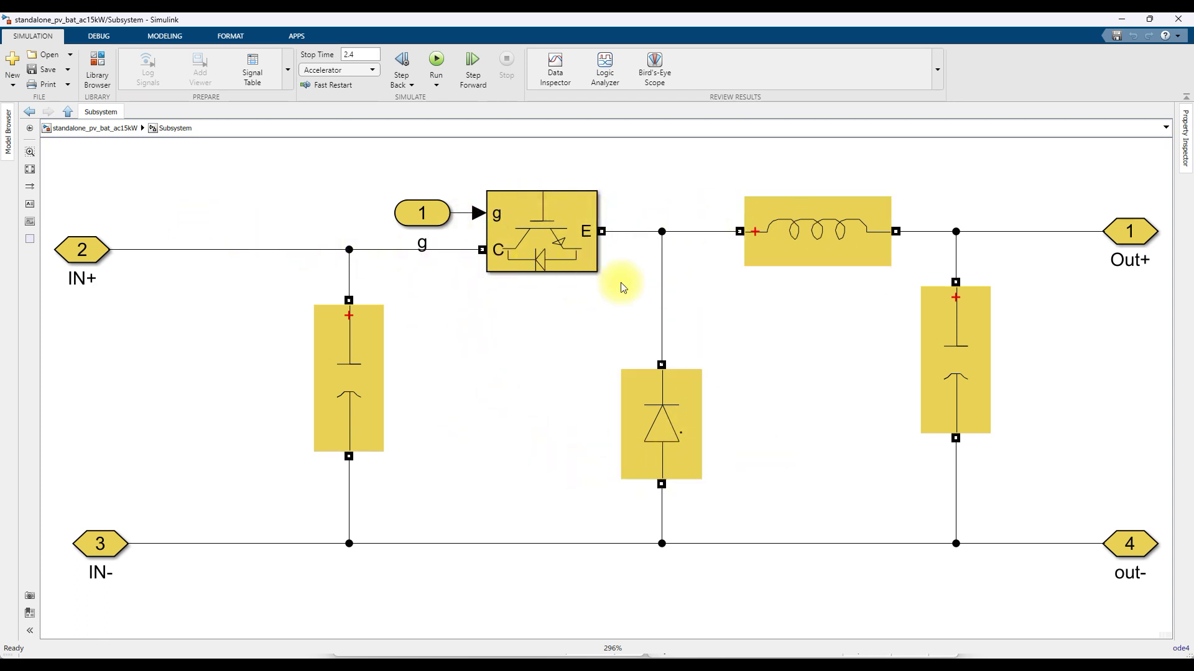
scroll(621, 282, "down", 3)
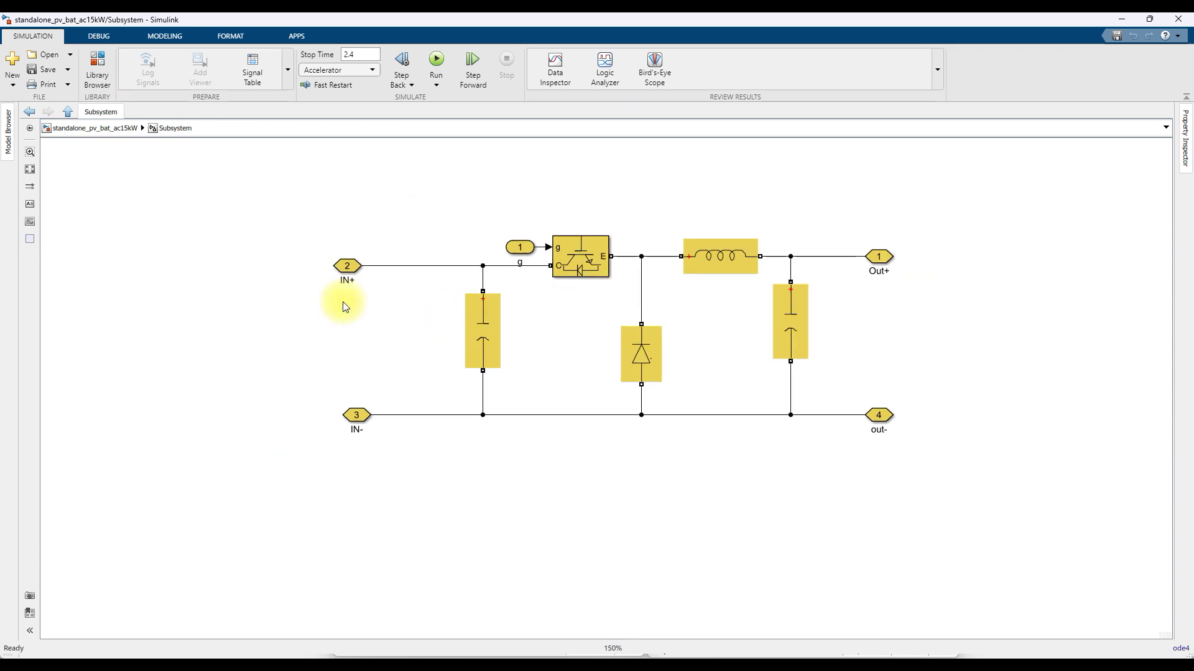
left_click(68, 111)
double_click(474, 413)
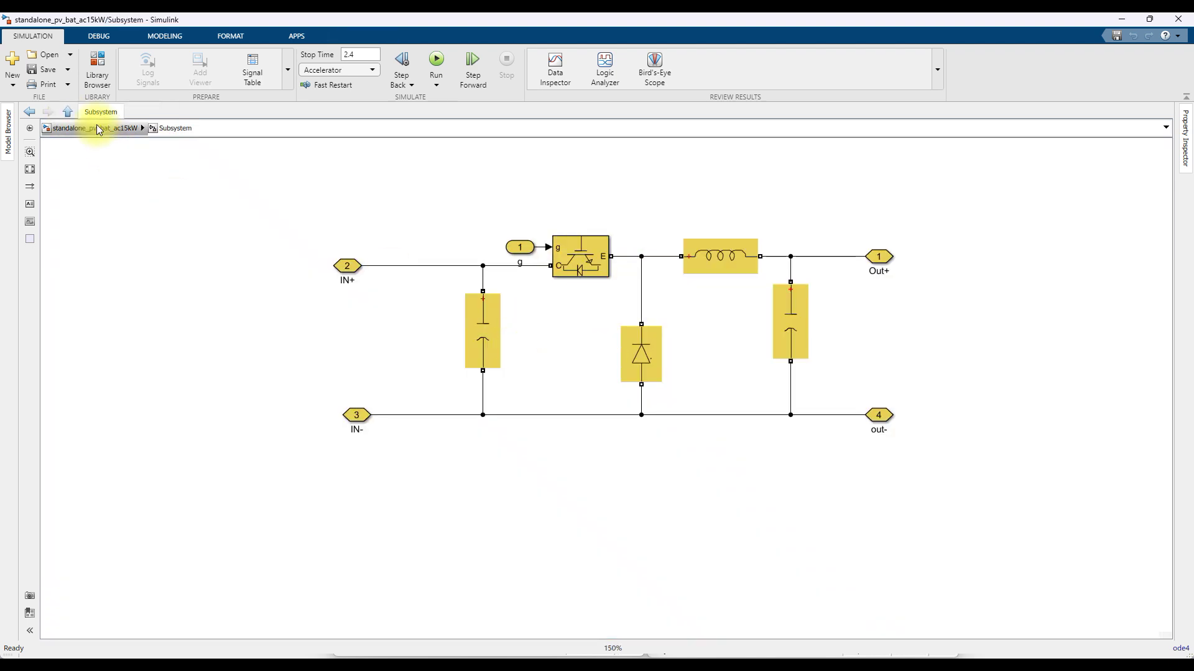
left_click(68, 112)
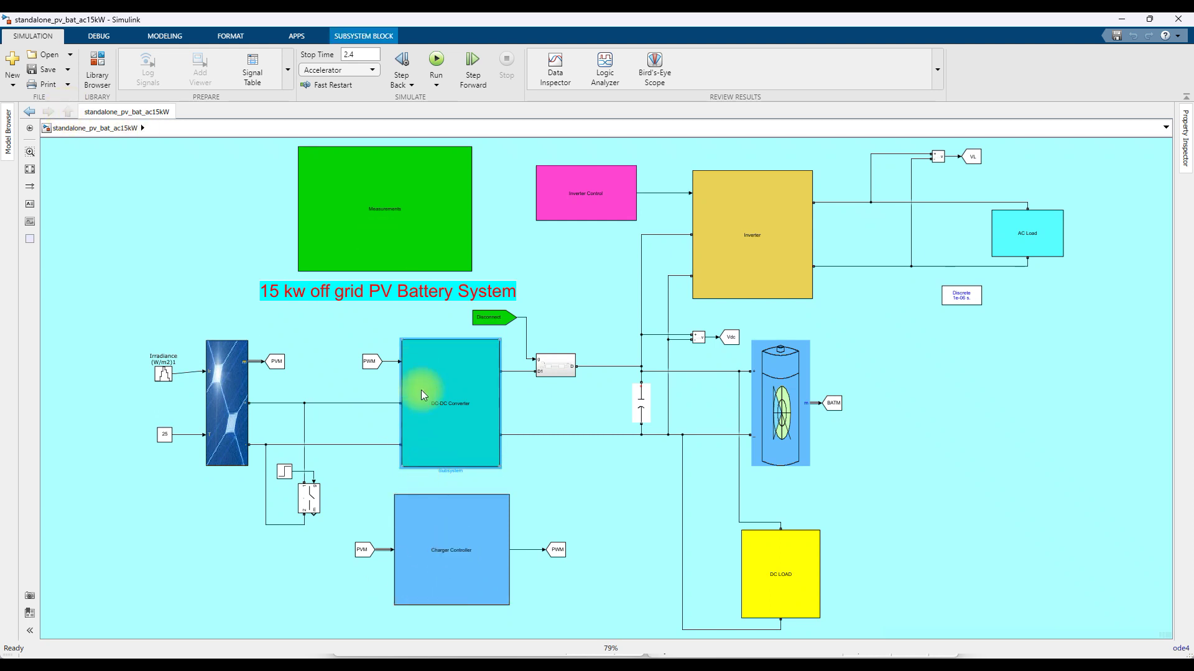
Inspect the Charger Controller's signal path from PV voltage and current through MPPT to PWM, and its link to the DC-DC Converter.
double_click(439, 546)
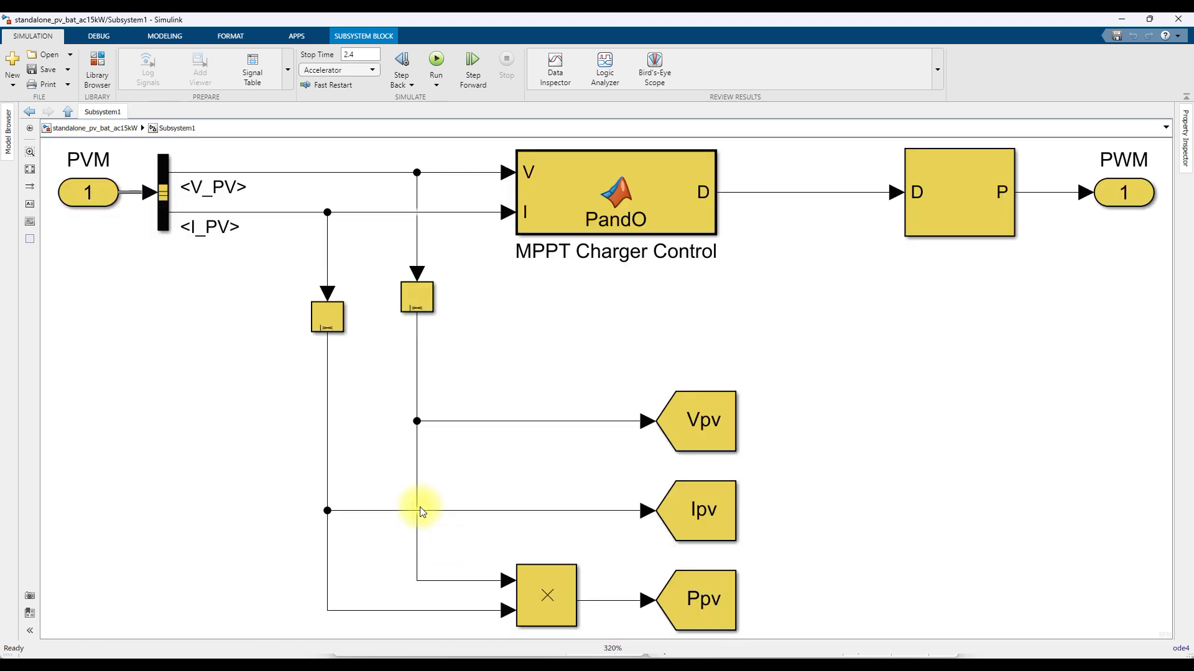
left_click(29, 169)
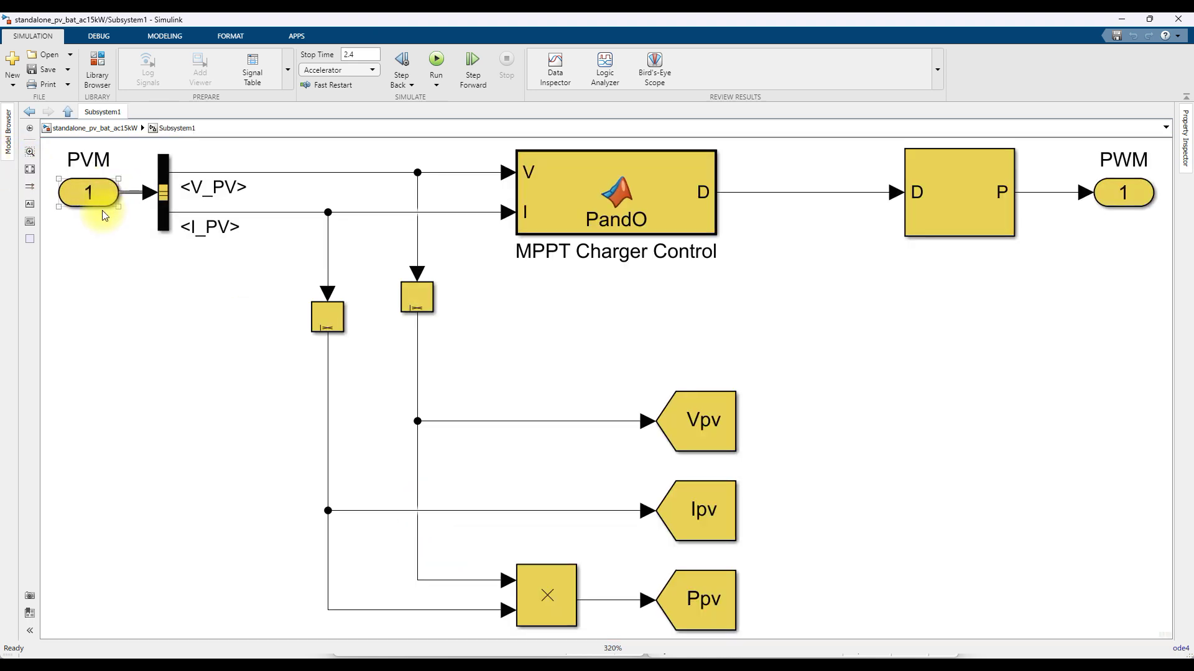
key("ctrl+shift+p")
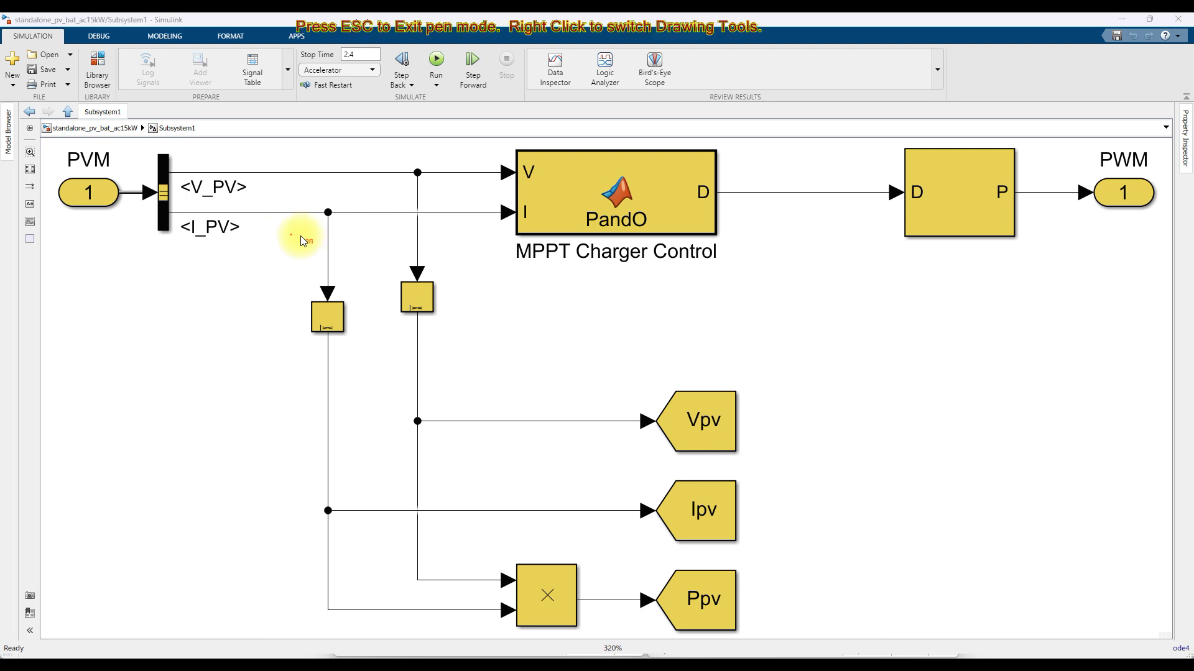
left_click_drag(433, 181, 447, 167)
mouse_move(442, 209)
left_mouse_down()
mouse_move(463, 226)
mouse_move(484, 204)
left_mouse_up()
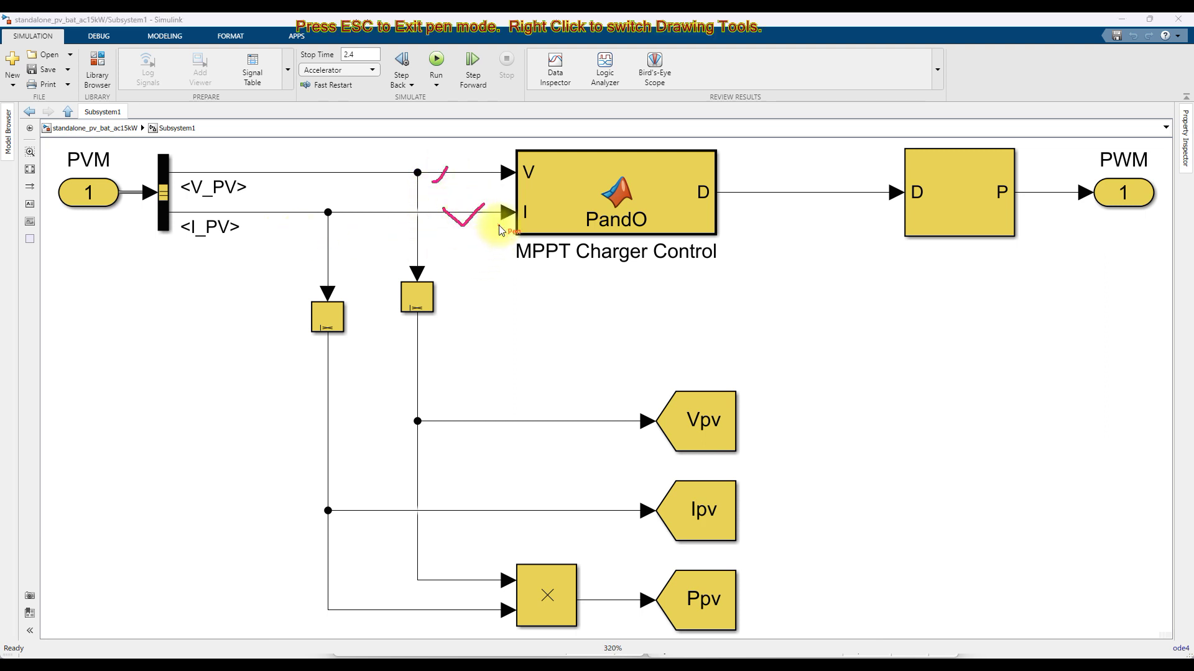
mouse_move(777, 197)
left_mouse_down()
mouse_move(795, 215)
mouse_move(816, 191)
left_mouse_up()
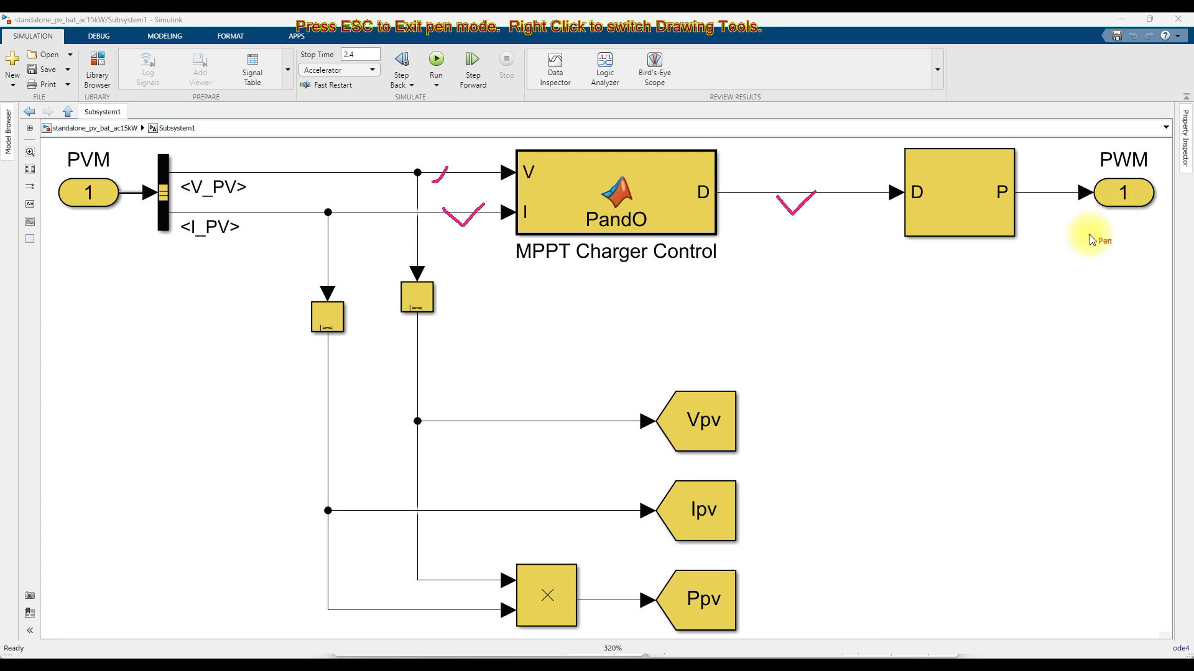
key("Escape")
left_click(67, 112)
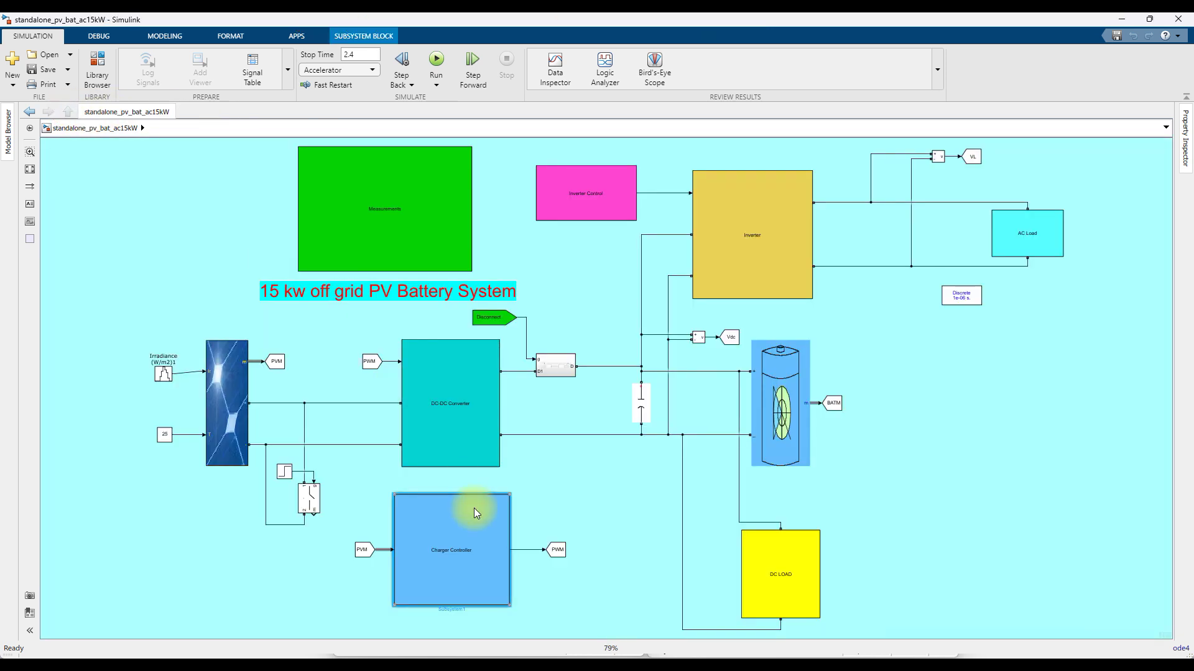
key("F12")
mouse_move(545, 533)
left_mouse_down()
mouse_move(483, 381)
mouse_move(479, 391)
left_mouse_up()
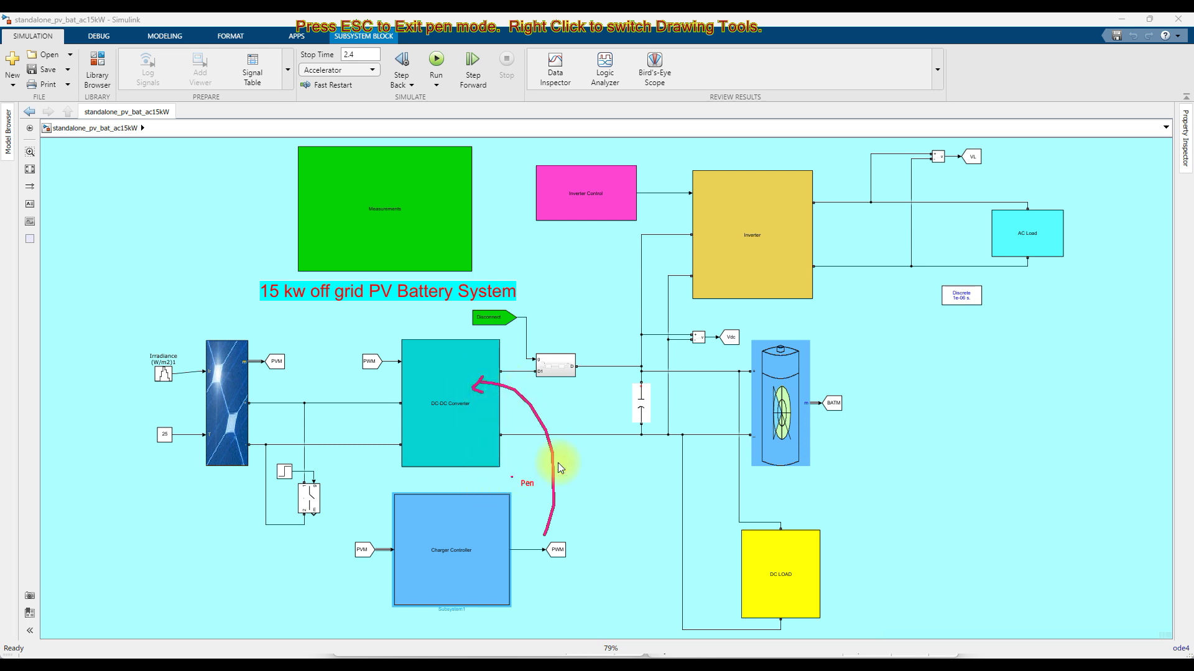
key("Escape")
Check the parameters of the capacitor across the DC link, and open the Battery block's parameters to examine its nominal voltage.
double_click(644, 409)
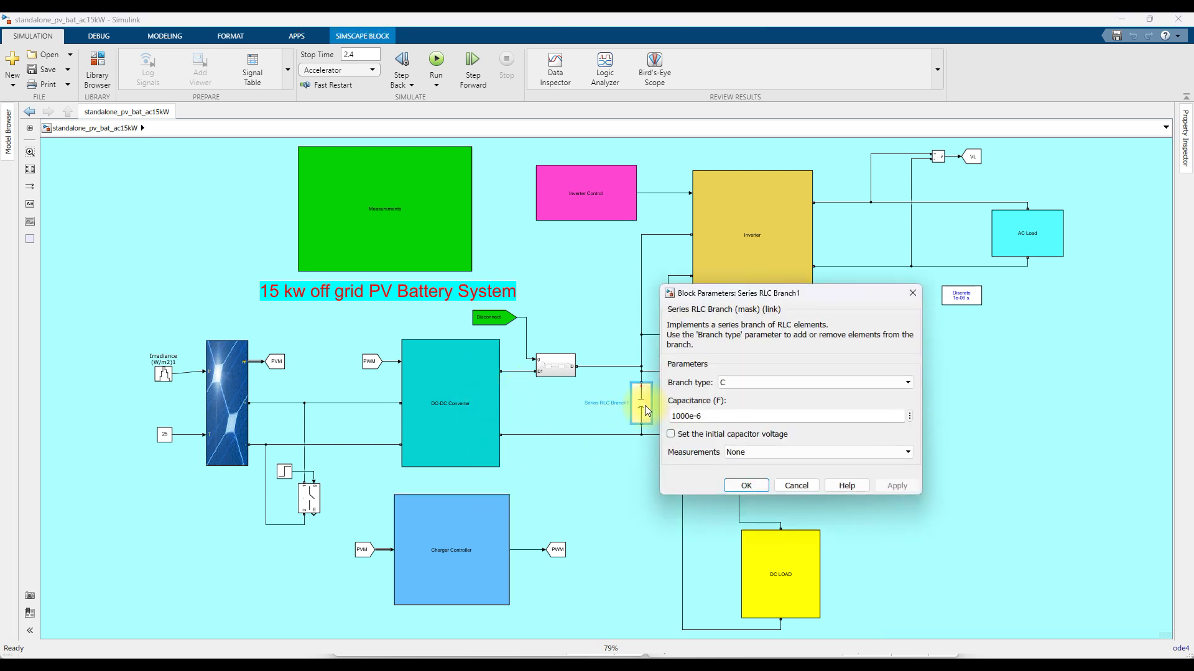
left_click(746, 486)
left_click(781, 404)
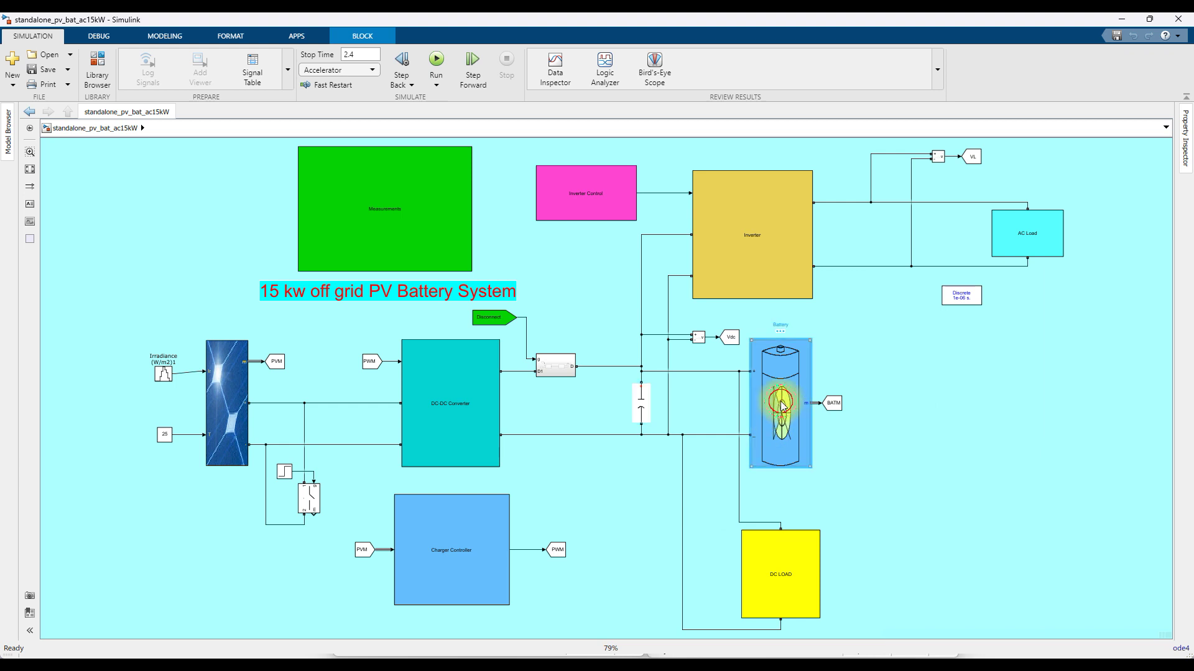
double_click(785, 405)
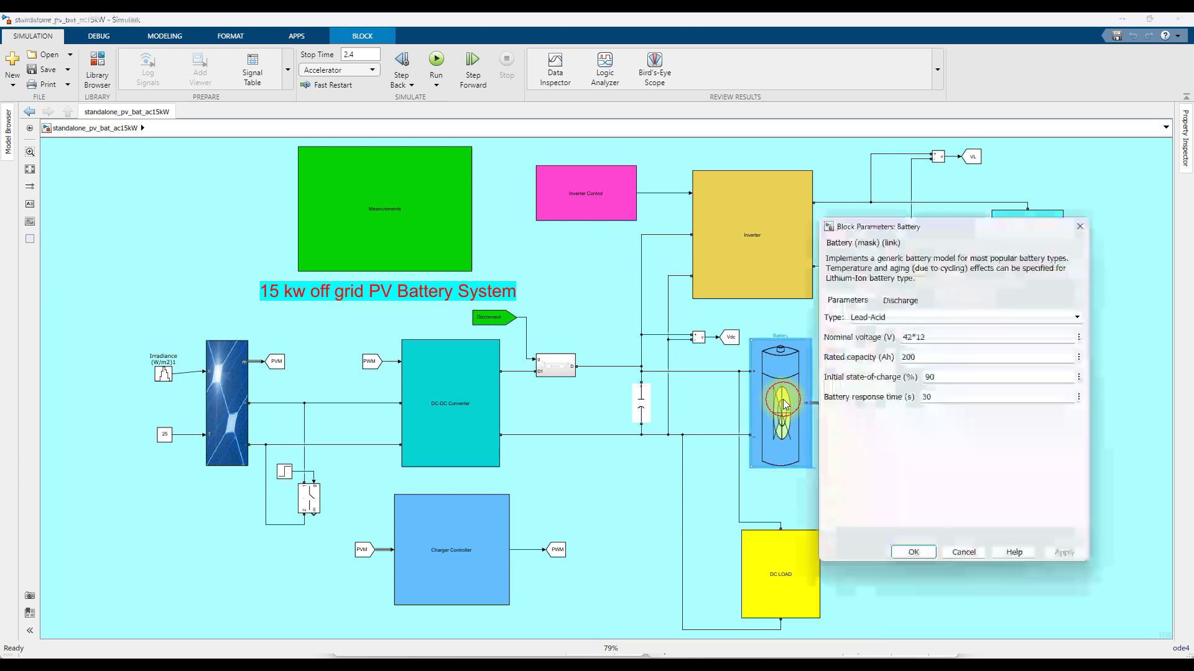
double_click(928, 336)
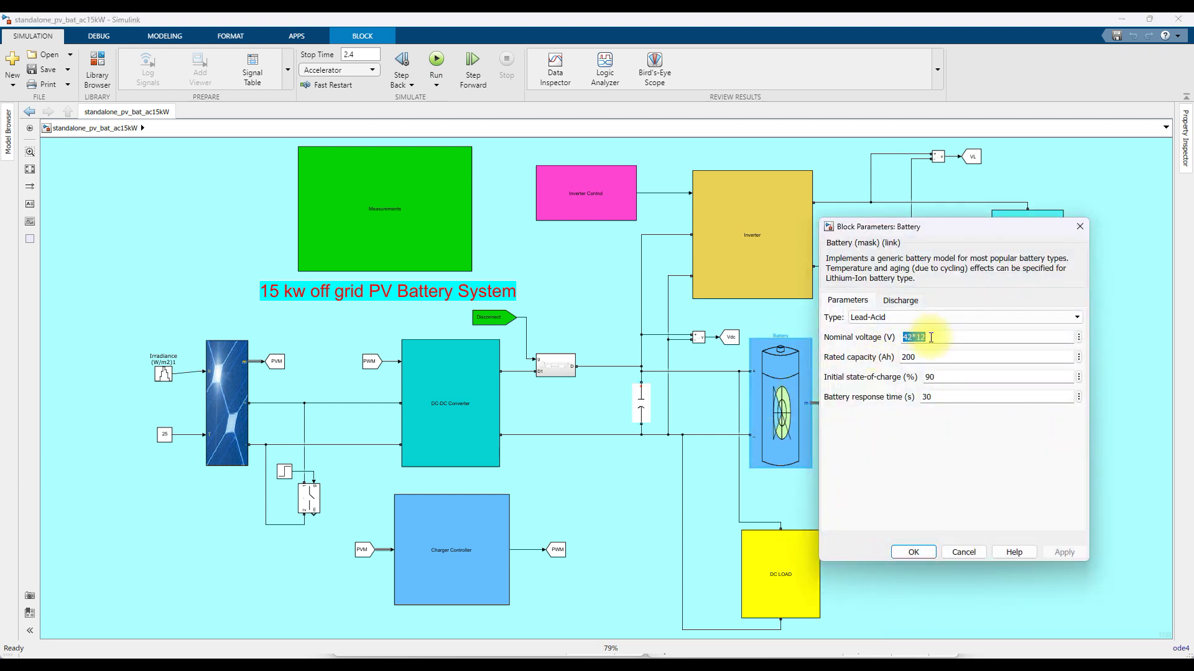
Switch to the MATLAB Command Window, evaluate 42*12 to work out the battery's nominal voltage, and return to the Simulink model.
left_click(774, 666)
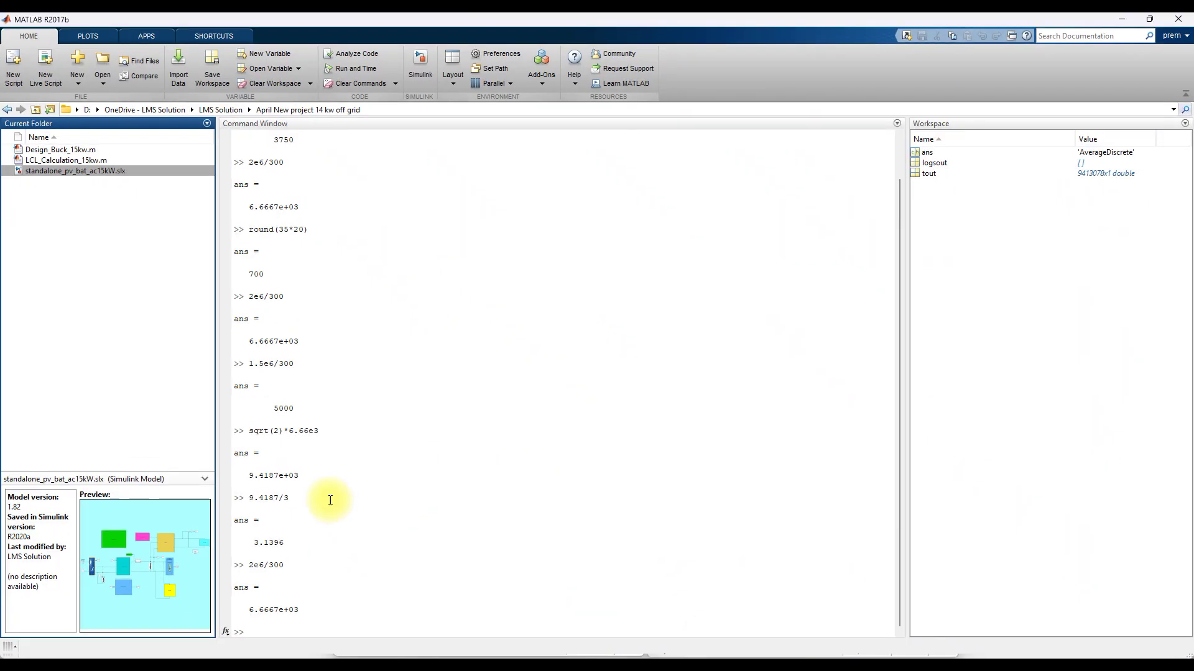
left_click(288, 629)
type("42.12")
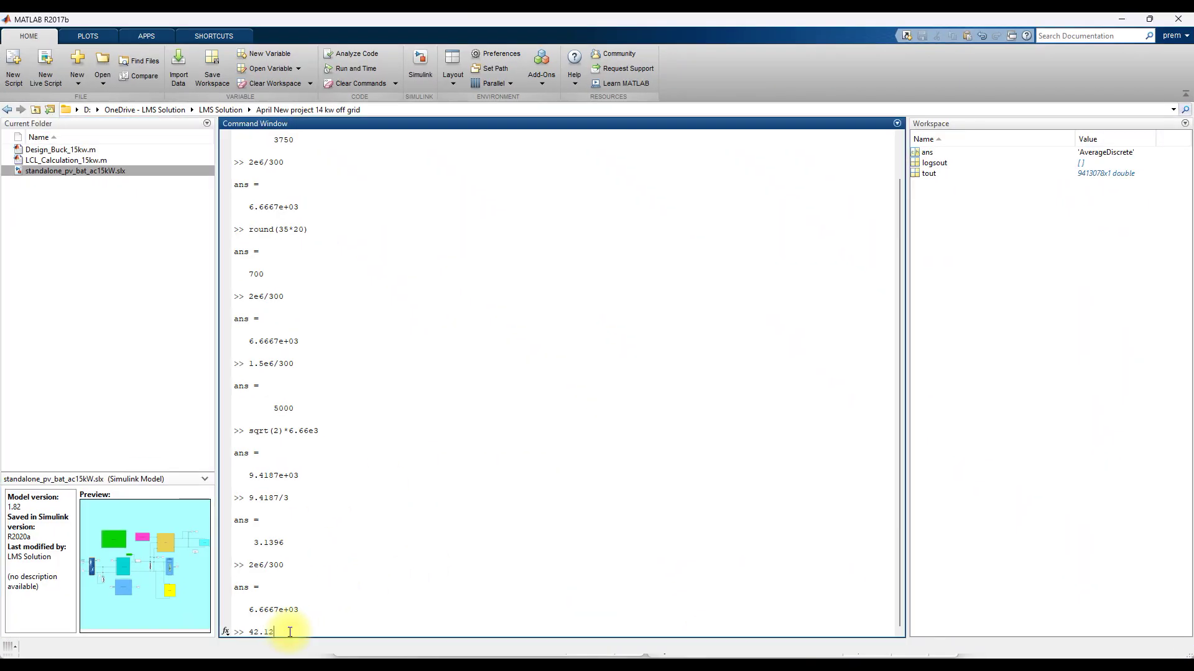
key("Return")
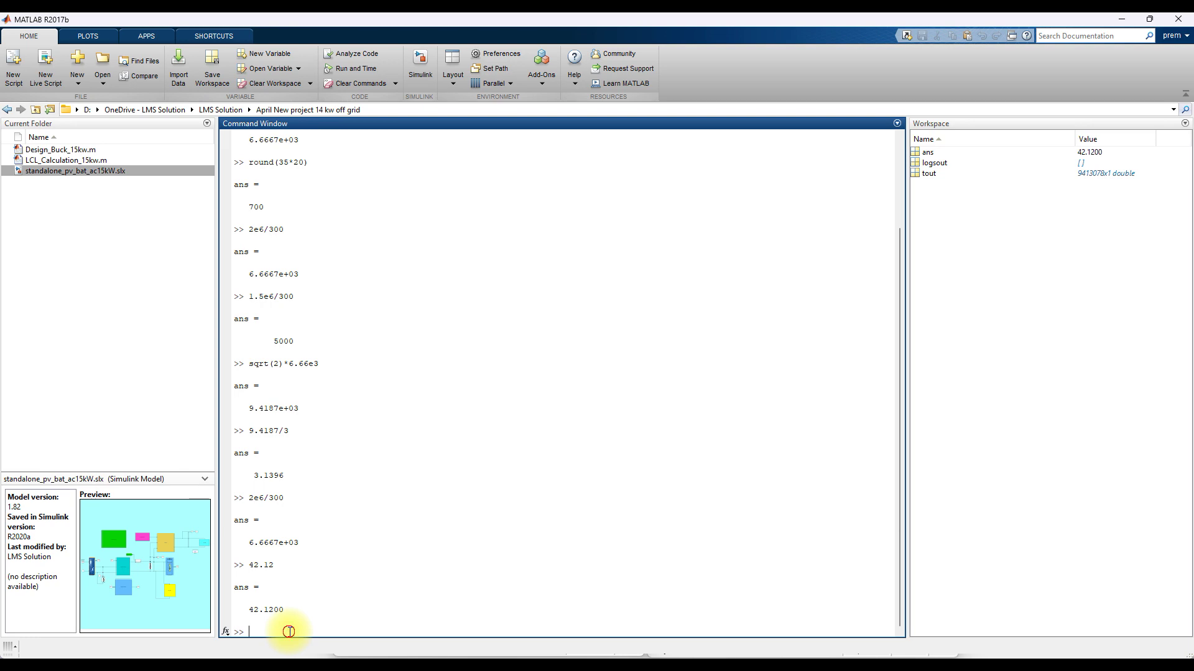
type("42*12")
key("Return")
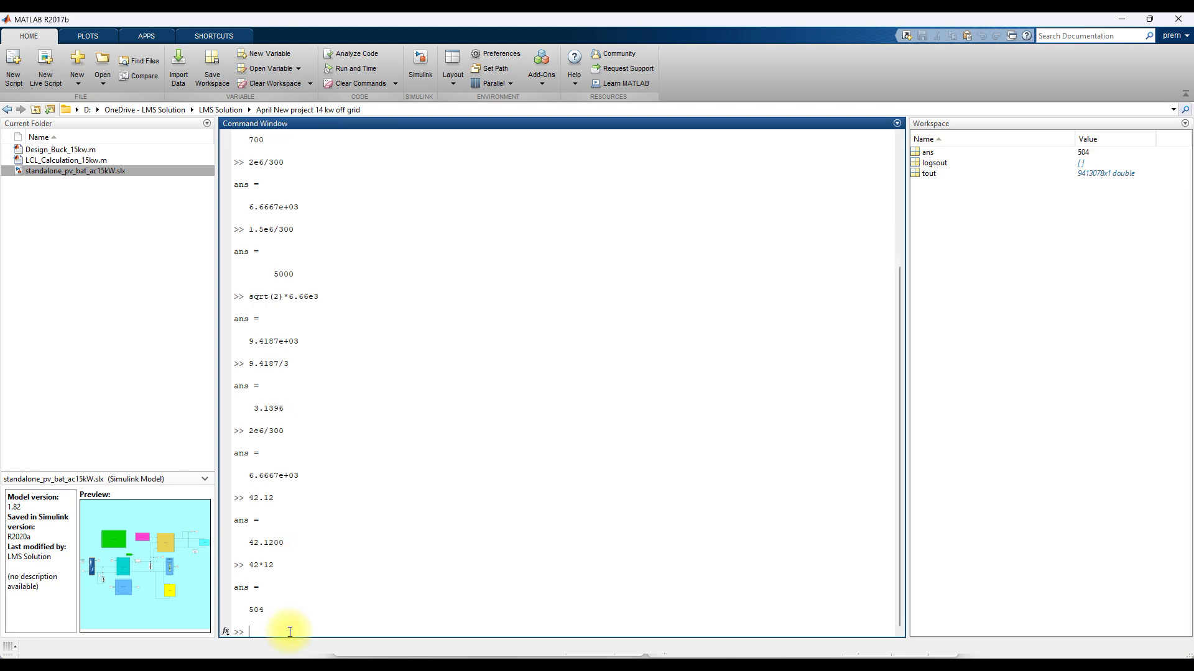
left_click(1123, 18)
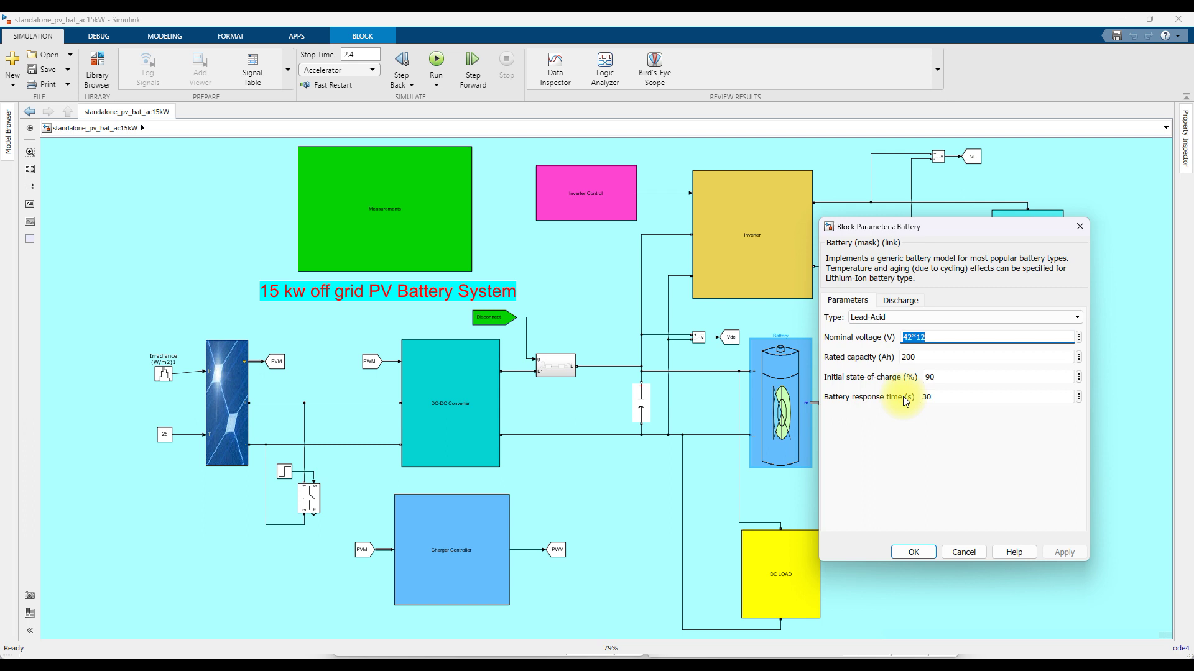
Check the battery's rated capacity and close its parameters.
double_click(909, 358)
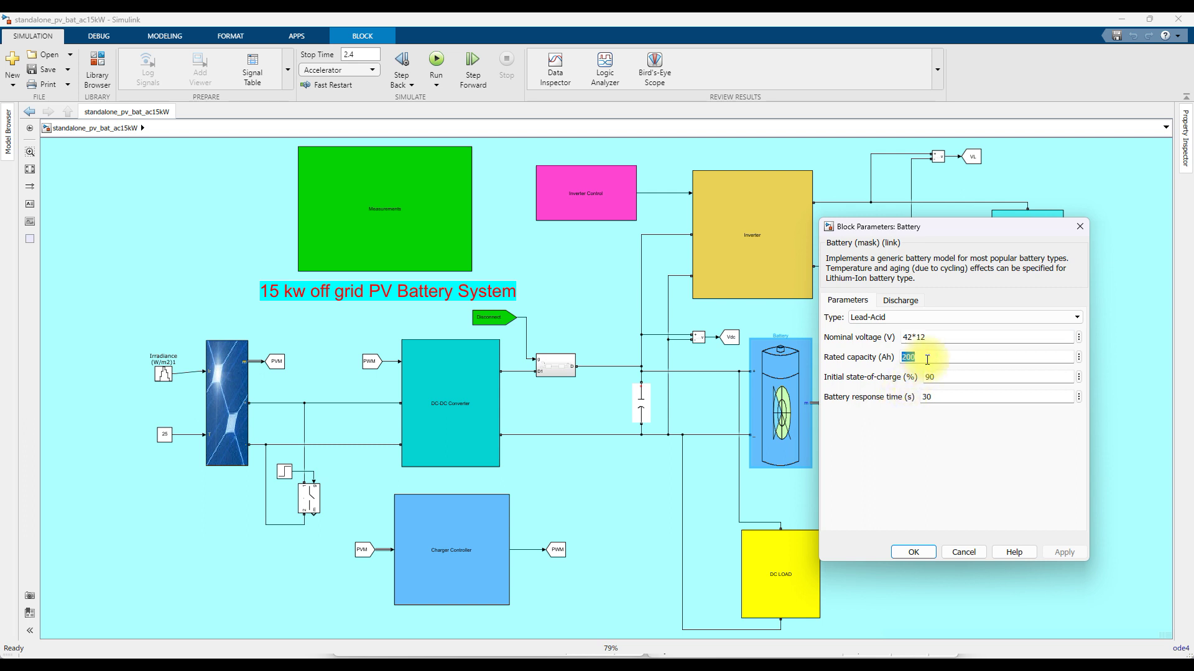
left_click(900, 554)
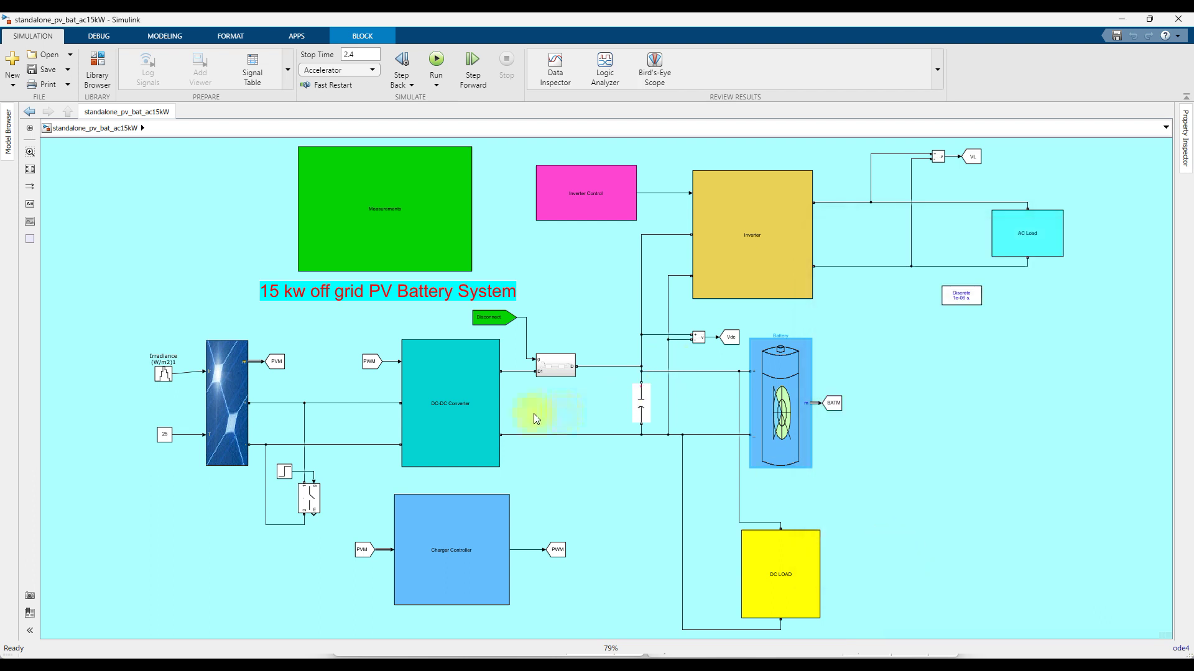
Annotate the DC-DC Converter's input with 752 and its output with 504, mark the PV array, and clear the pen annotations.
key("F9")
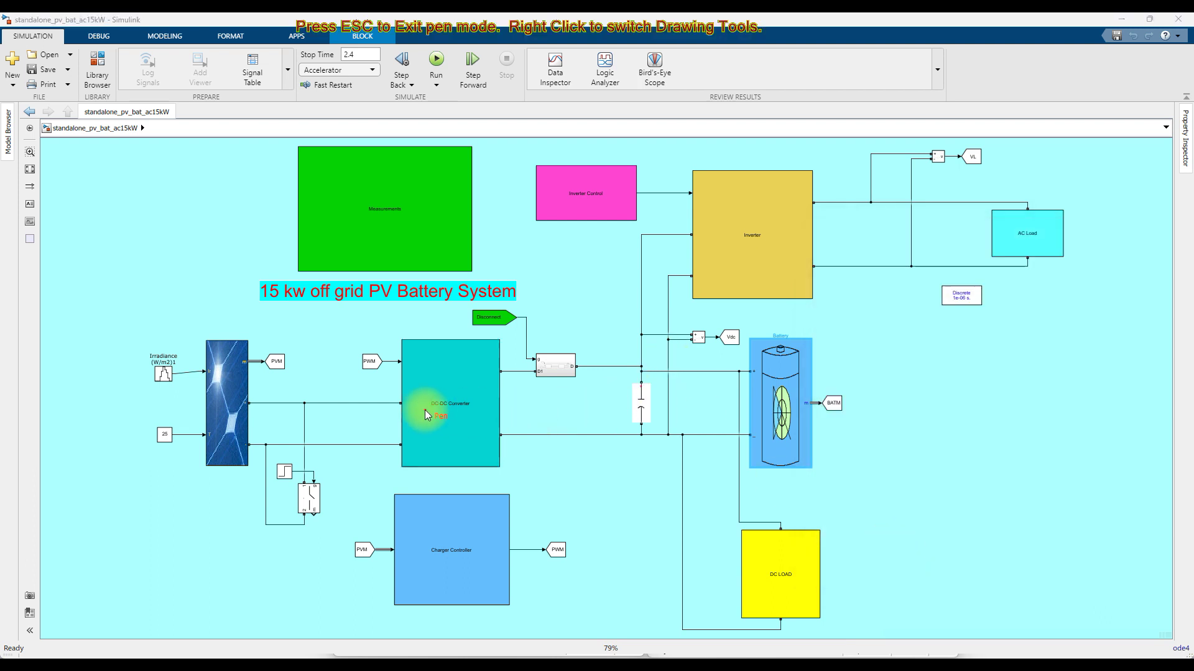
mouse_move(352, 418)
left_mouse_down()
mouse_move(353, 439)
mouse_move(363, 412)
mouse_move(377, 429)
left_mouse_up()
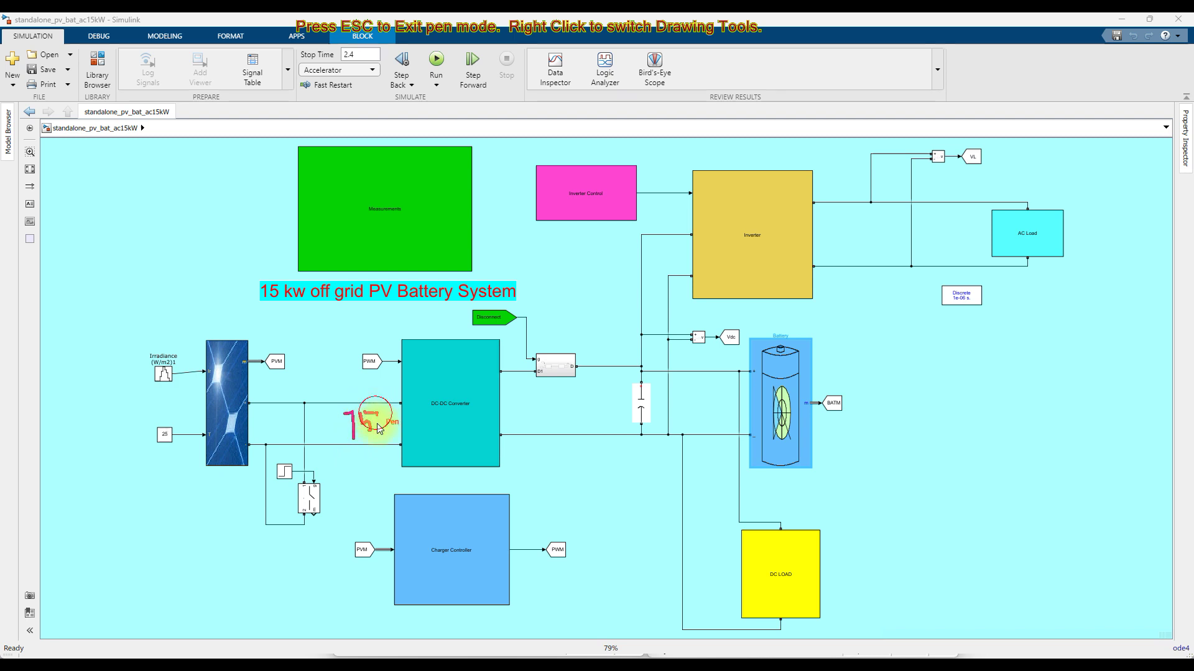
mouse_move(558, 404)
left_mouse_down()
mouse_move(568, 422)
mouse_move(565, 405)
mouse_move(592, 394)
mouse_move(595, 418)
left_mouse_up()
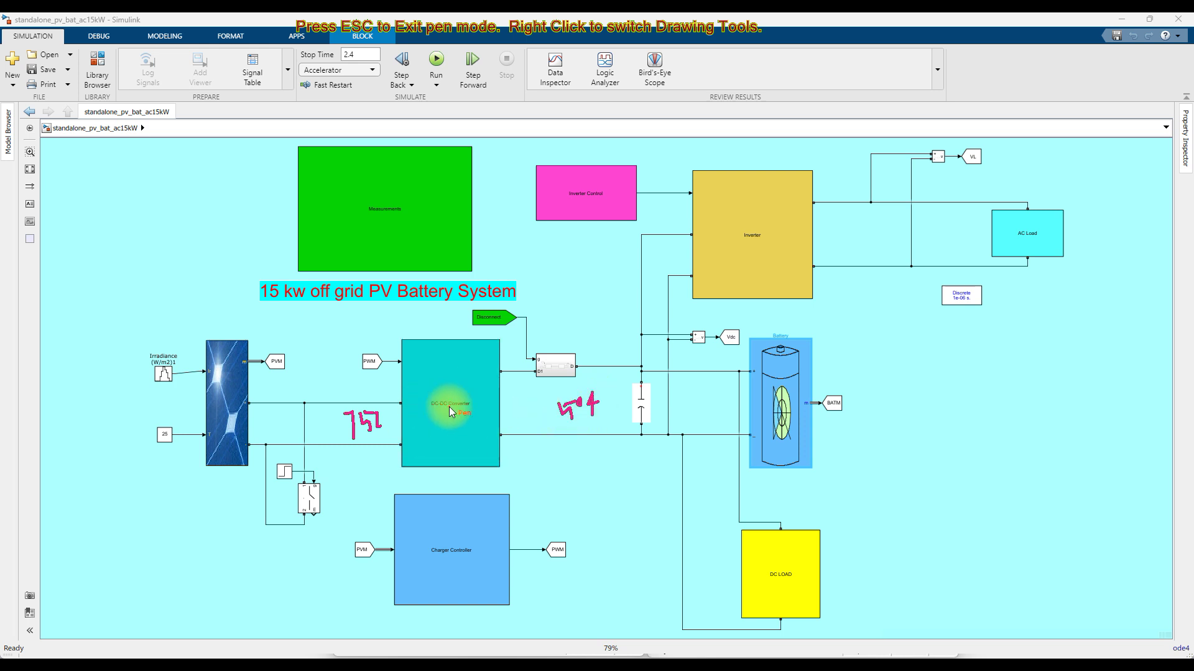
left_click_drag(178, 402, 250, 384)
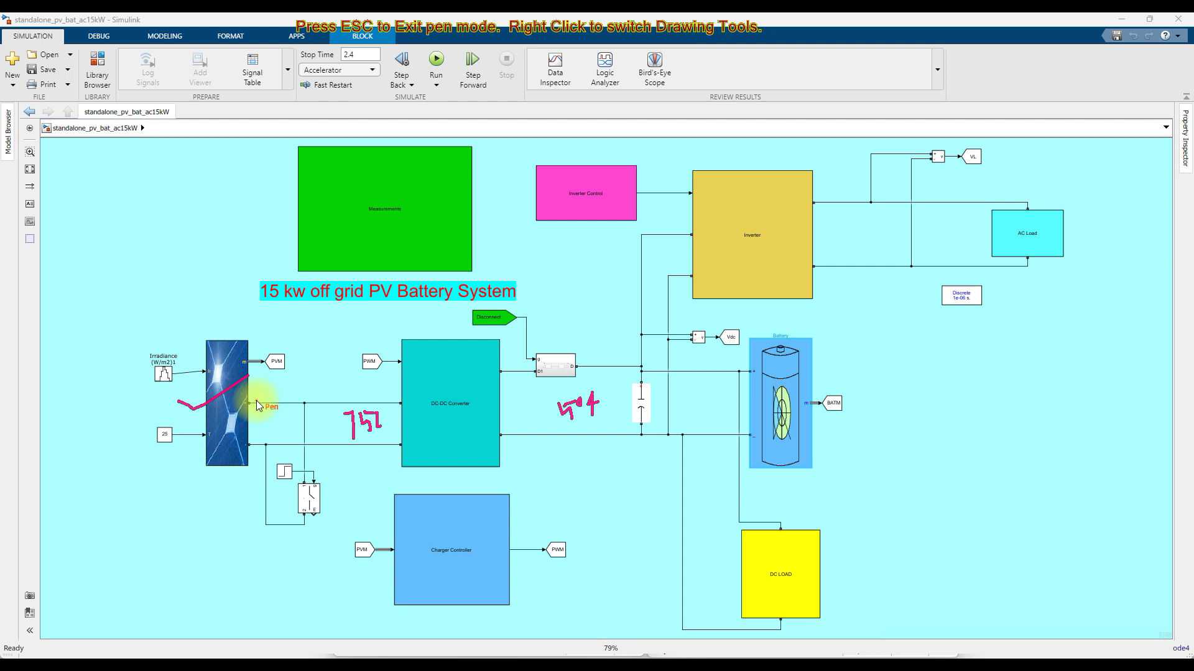
key("Escape")
Inspect the MOSFET switch subsystem between the DC-DC Converter and the battery, and return to the top-level model.
left_click(553, 375)
double_click(554, 373)
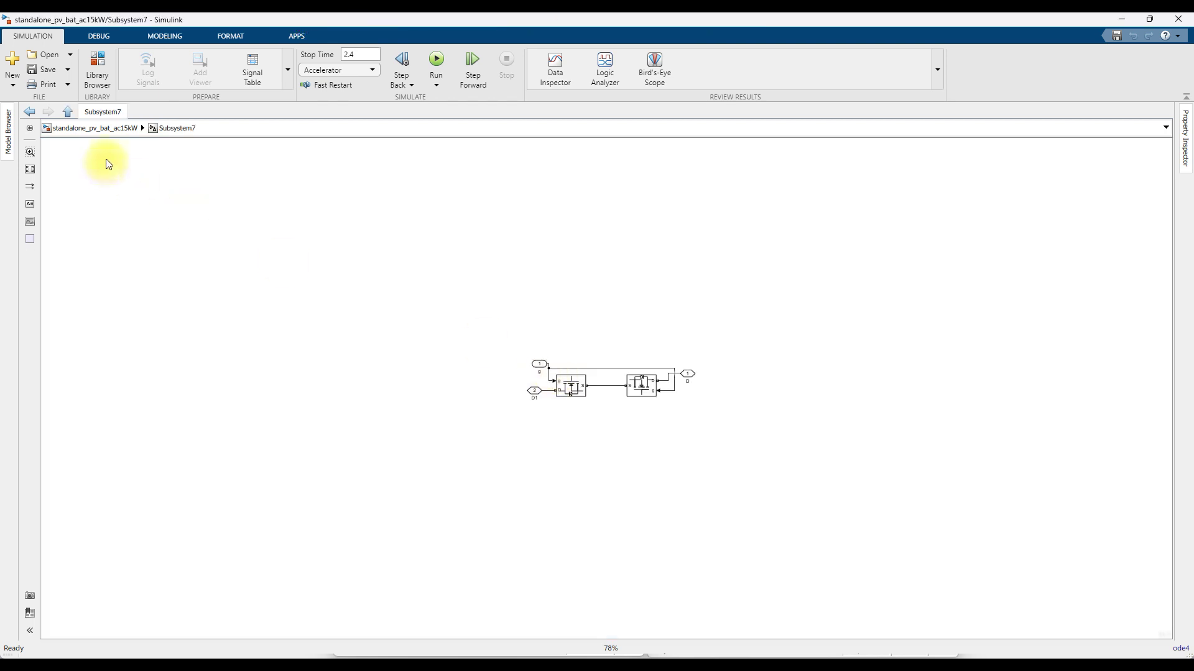
left_click(30, 169)
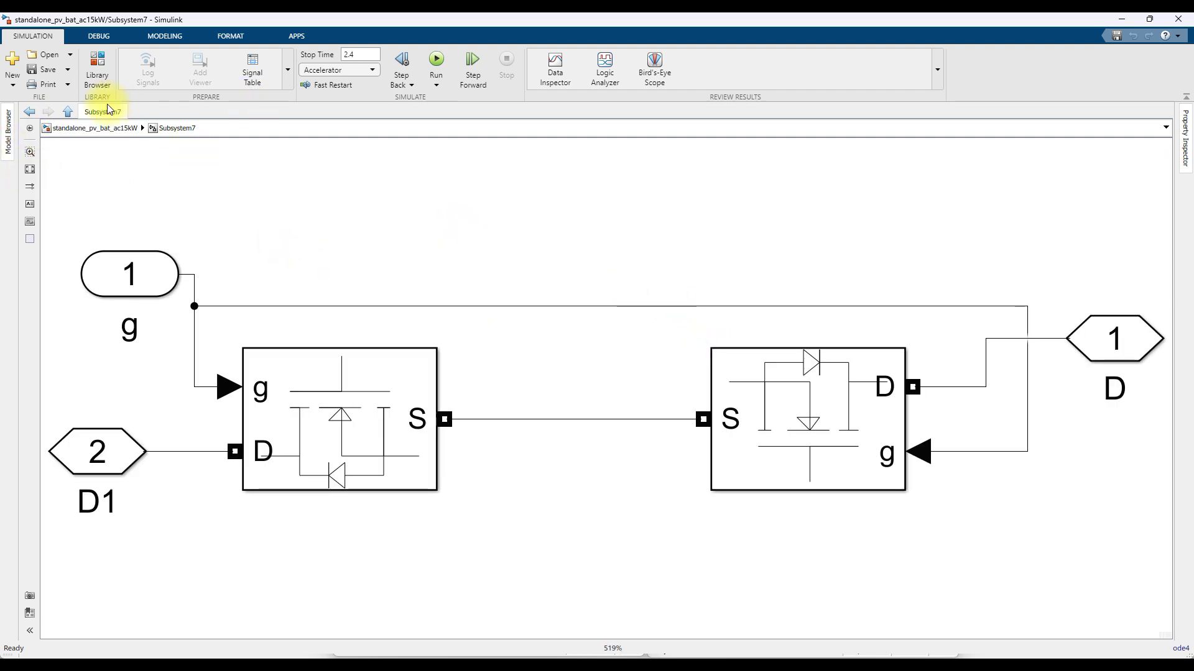
left_click(69, 113)
Inspect the Disconnect logic in the Measurements subsystem, from the Ppv and Vpv comparisons to the switch, and return to the top-level model.
left_click(392, 227)
double_click(393, 227)
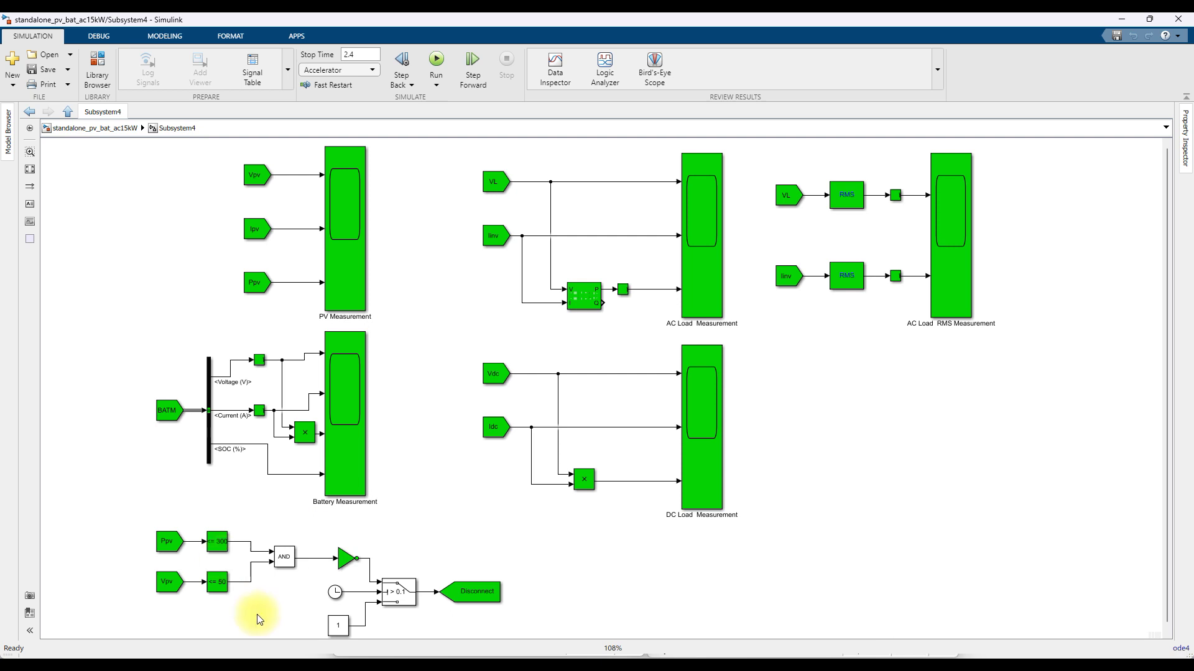
scroll(257, 613, "up", 2)
left_click(170, 543)
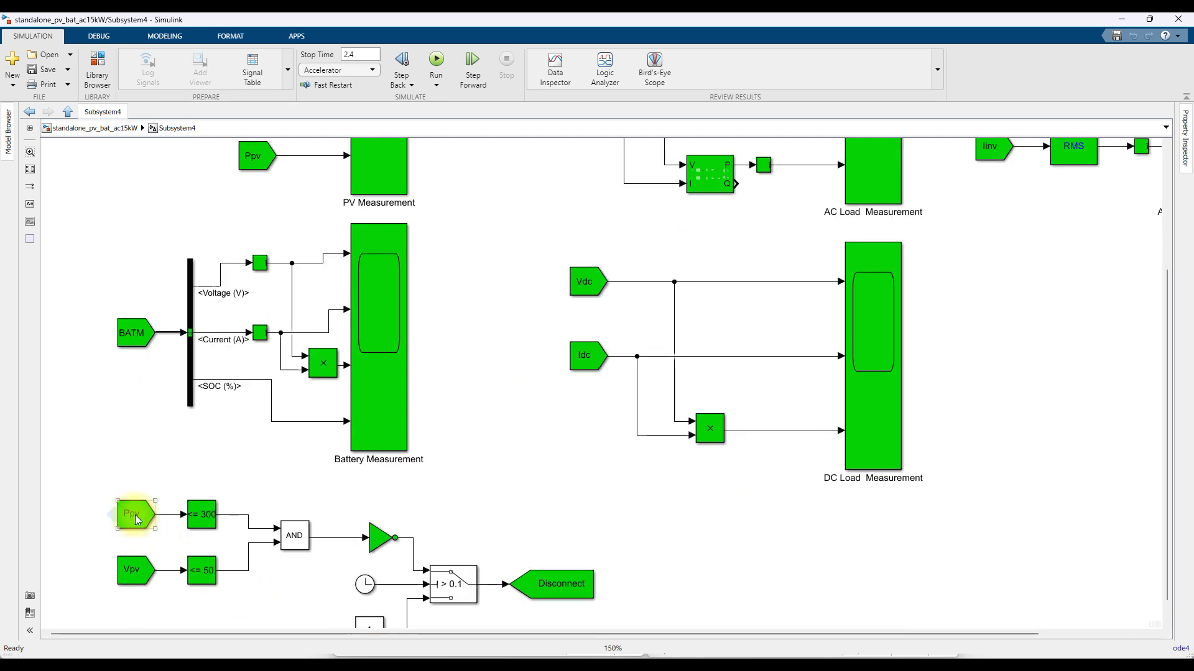
left_click(194, 525)
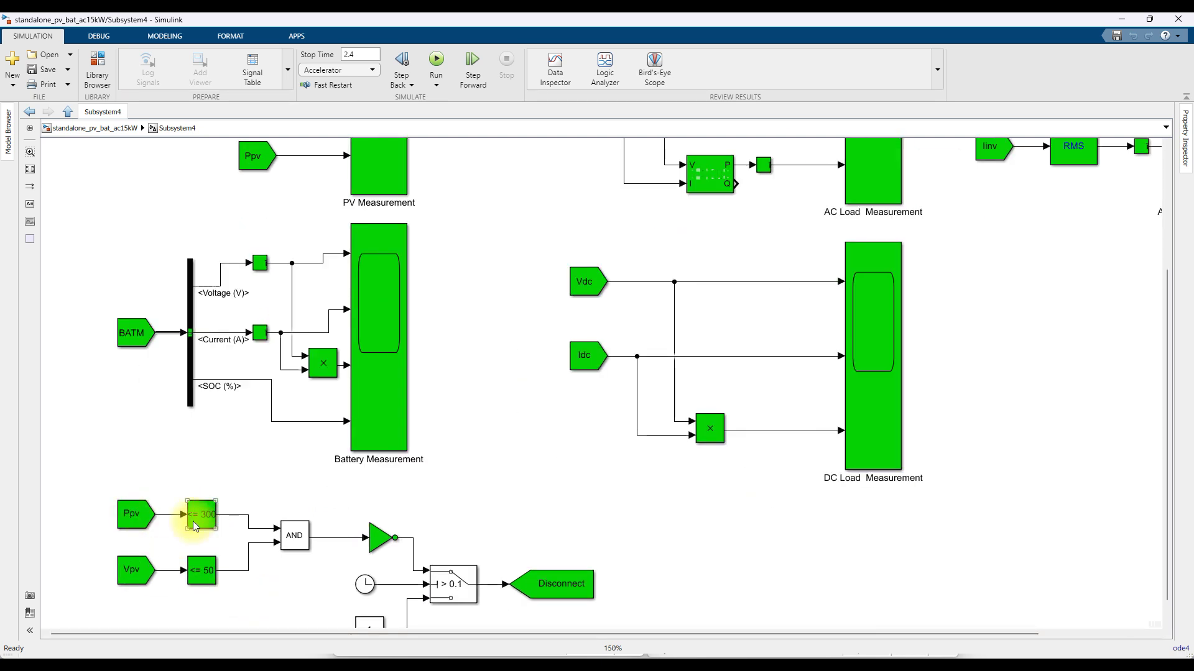
left_click(136, 575)
left_click(205, 572)
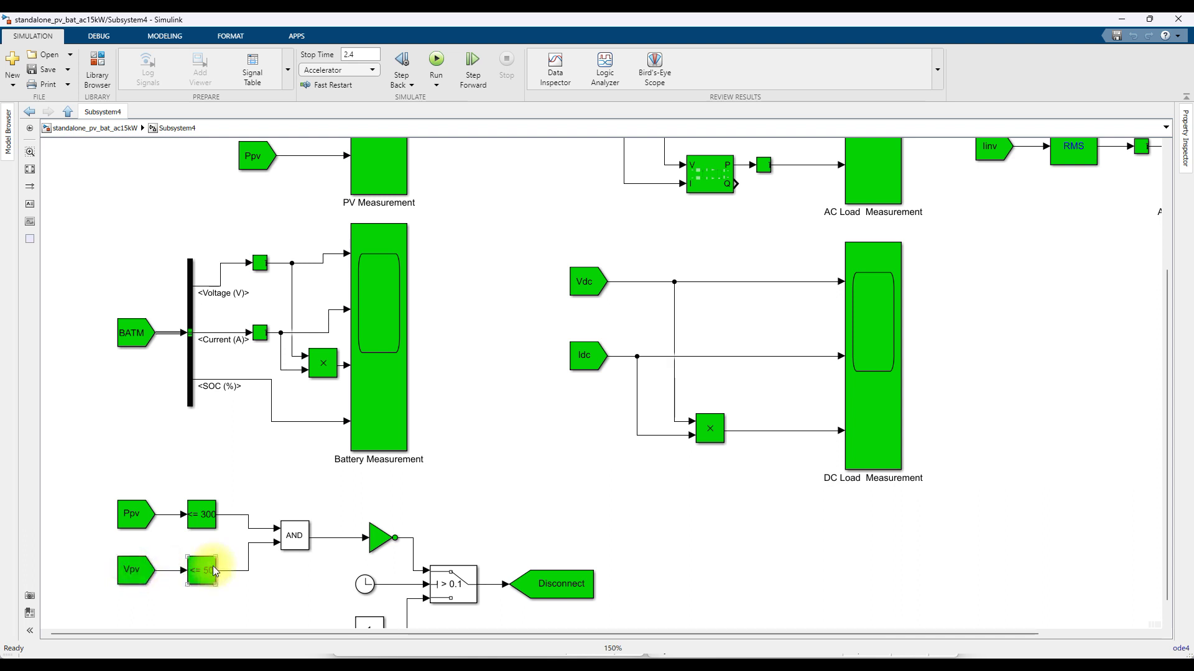
left_click(459, 590)
left_click(490, 517)
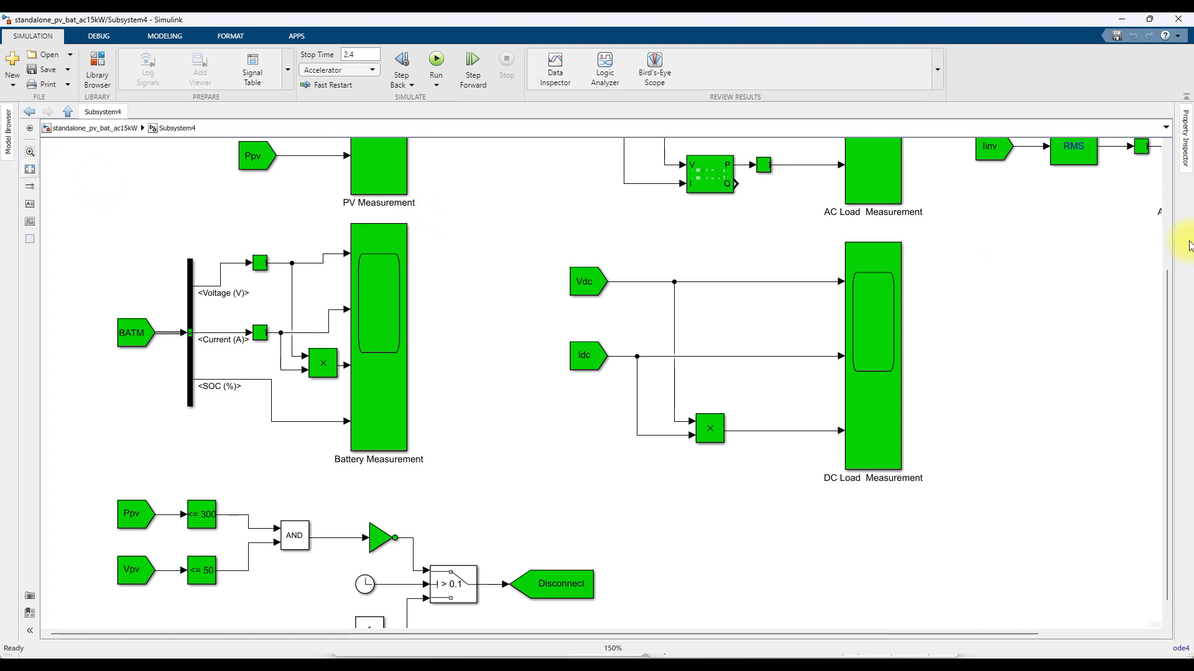
scroll(1164, 317, "down", 1)
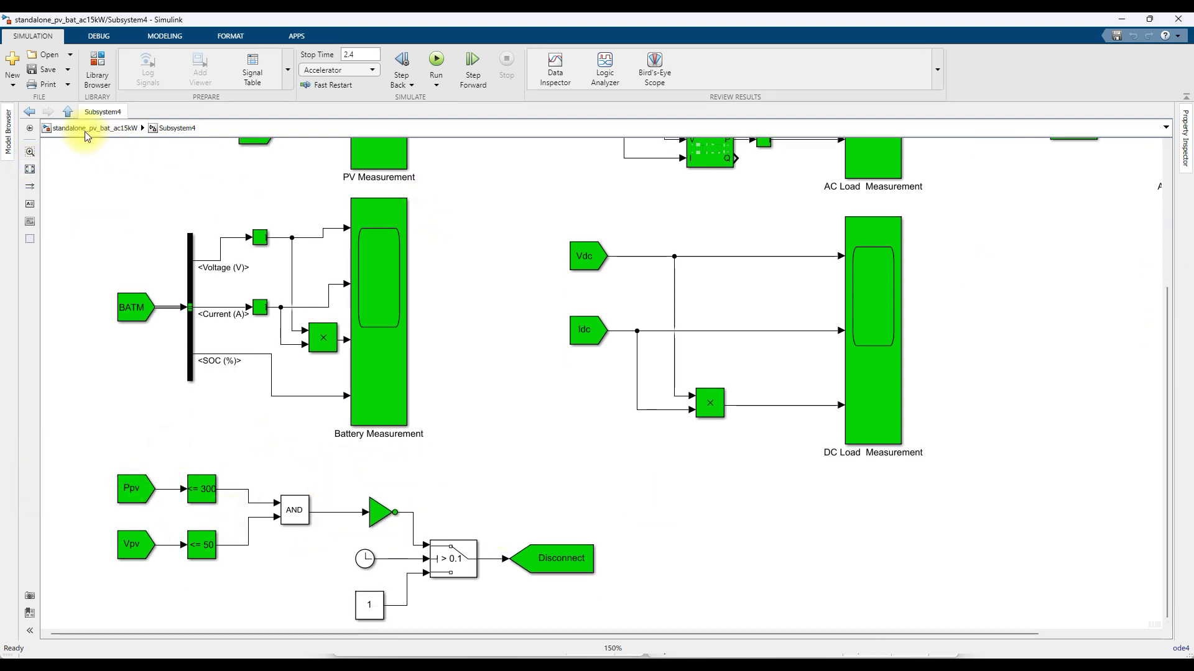
left_click(67, 110)
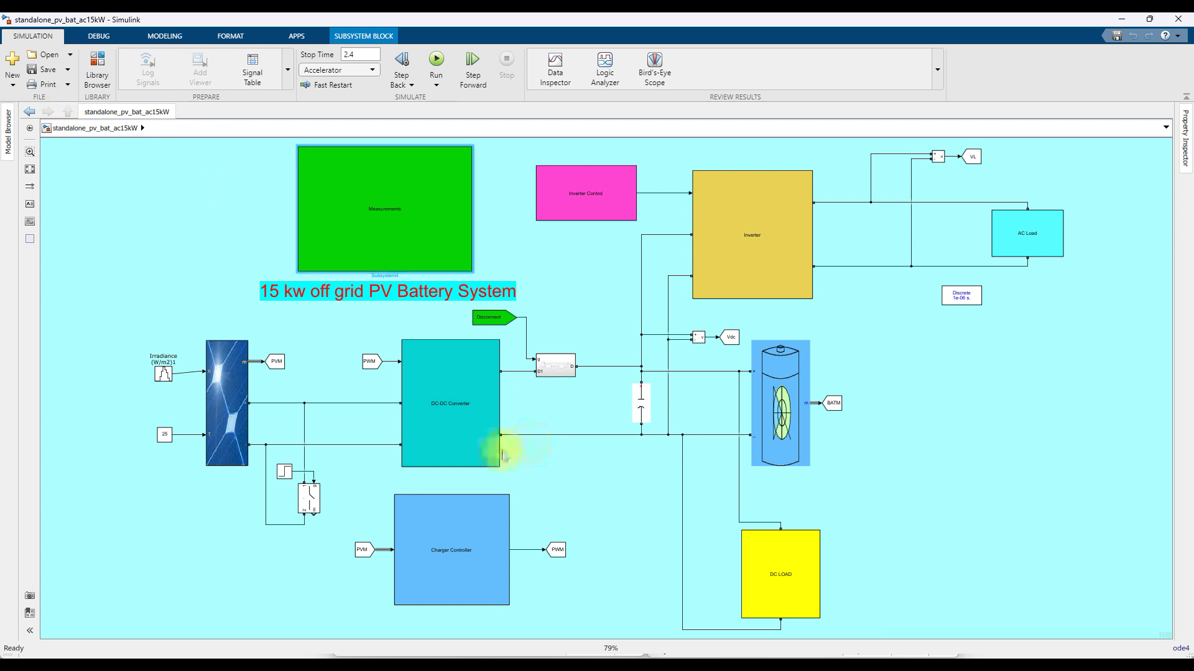
Circle the PV array and DC-DC Converter section with the annotation pen, and clear the drawing.
left_click_drag(524, 421, 505, 354)
mouse_move(278, 311)
left_mouse_down()
mouse_move(161, 453)
mouse_move(367, 518)
mouse_move(489, 484)
mouse_move(538, 415)
left_mouse_up()
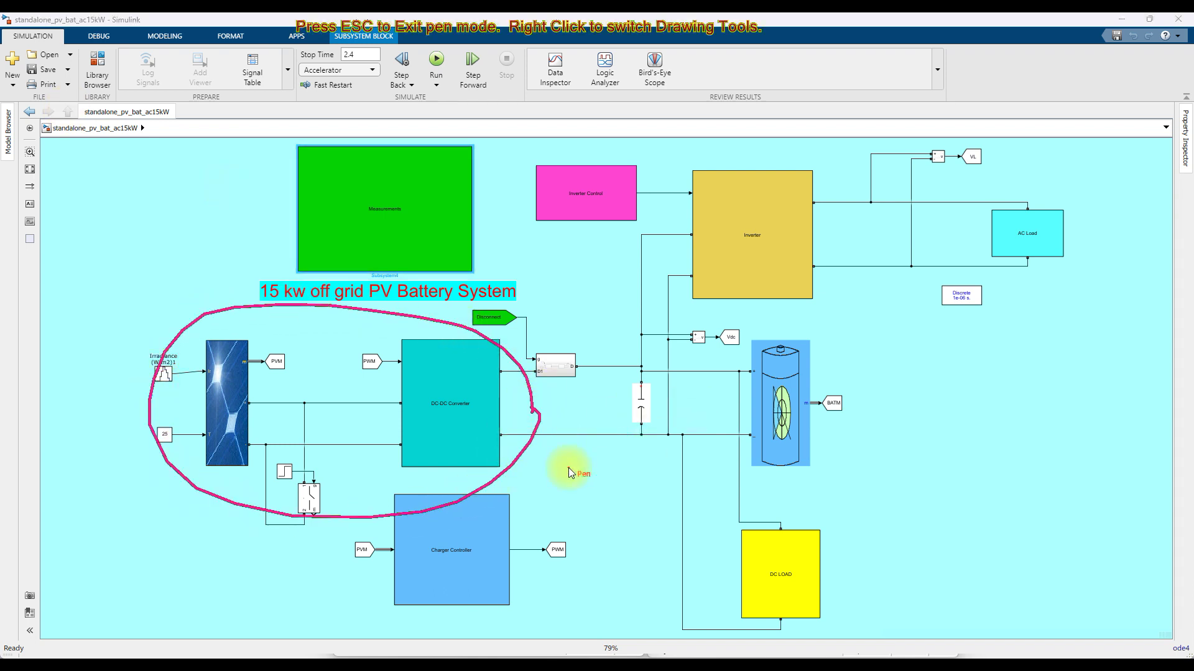
key("Escape")
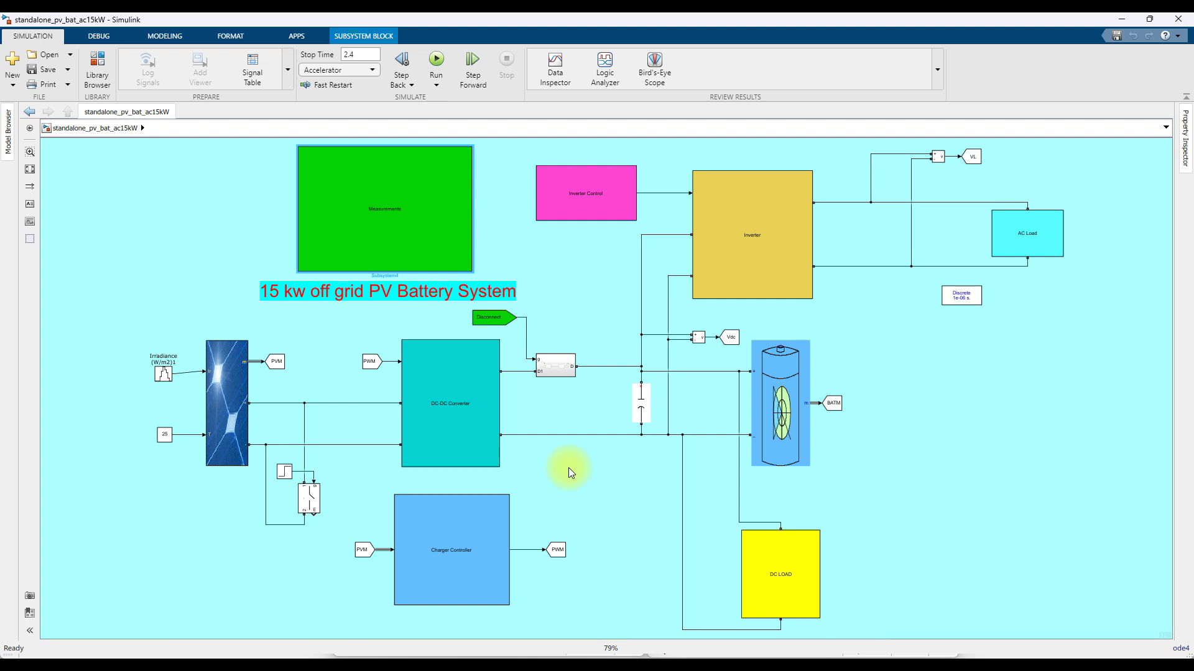
Inspect the lighting loads inside the DC LOAD subsystem, and return to the top-level model.
double_click(785, 580)
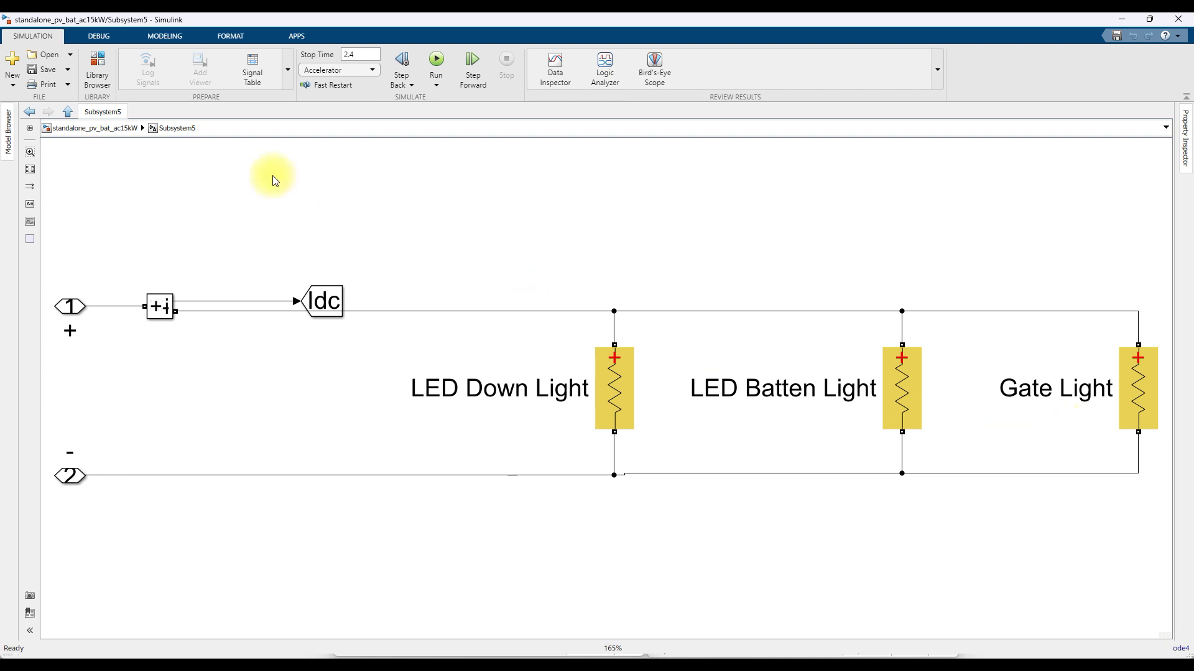
left_click(99, 127)
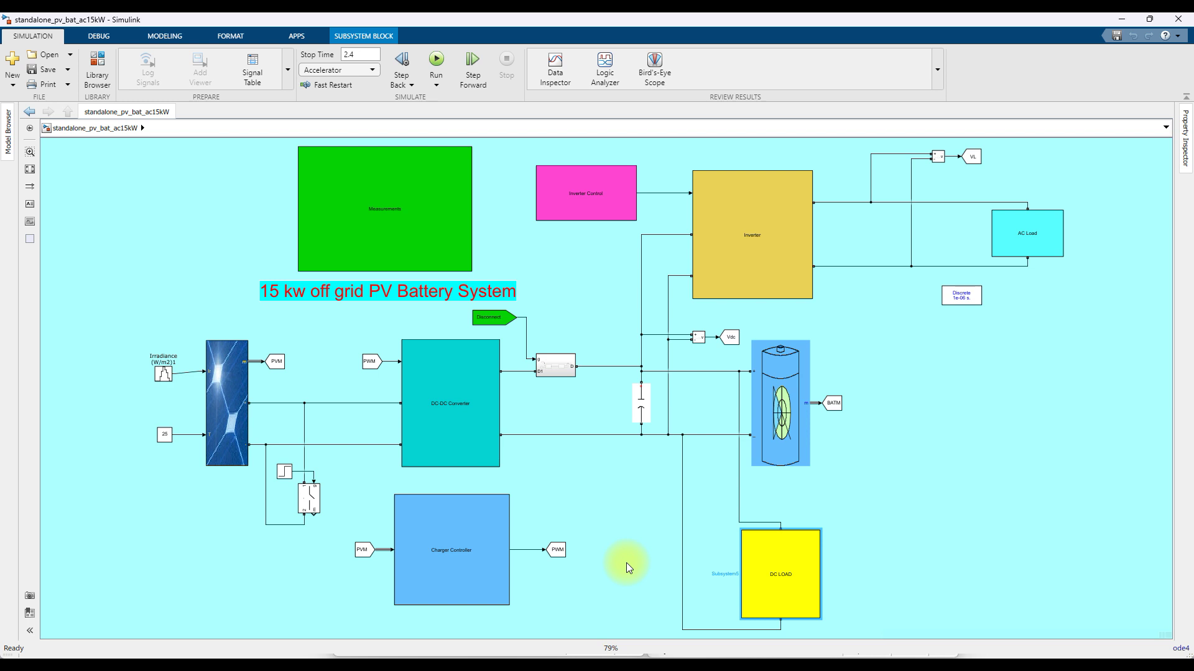
Inspect the Inverter subsystem's Universal Bridge and output filter, and return to the top-level model.
left_click(707, 230)
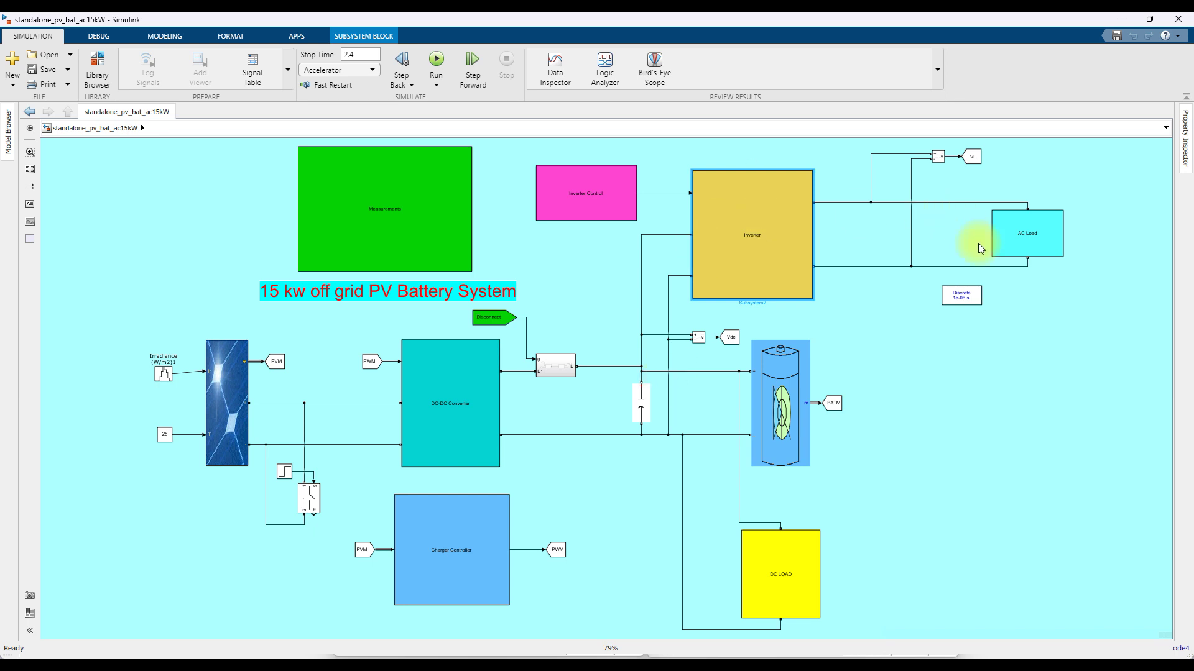
double_click(738, 239)
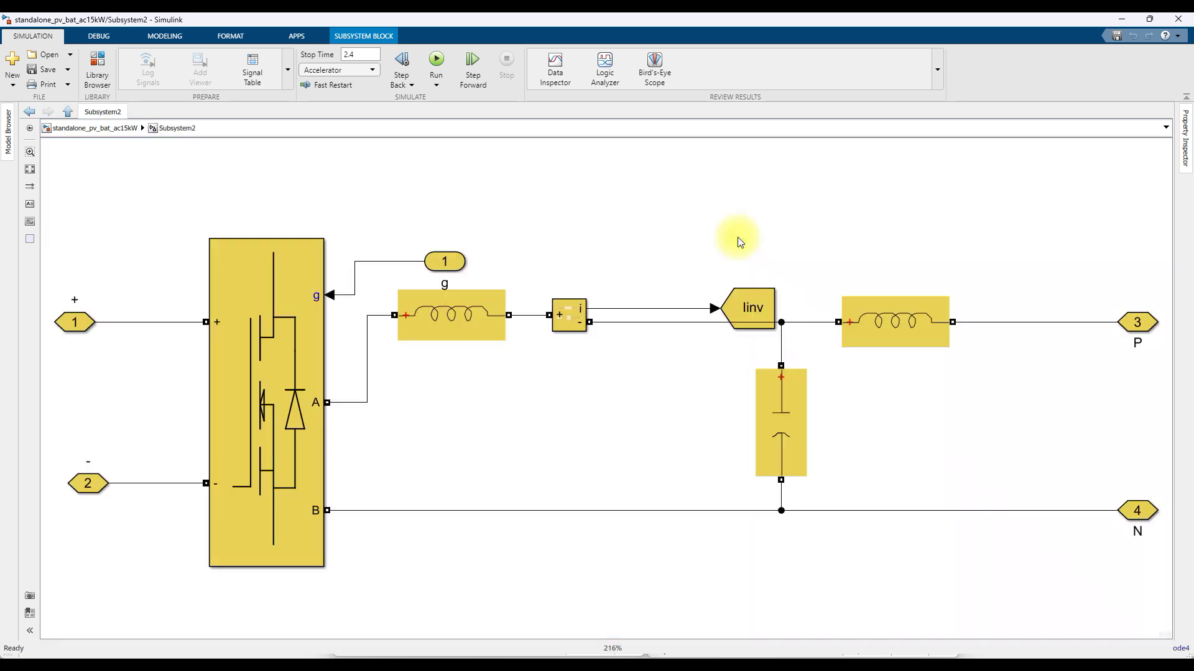
left_click(234, 413)
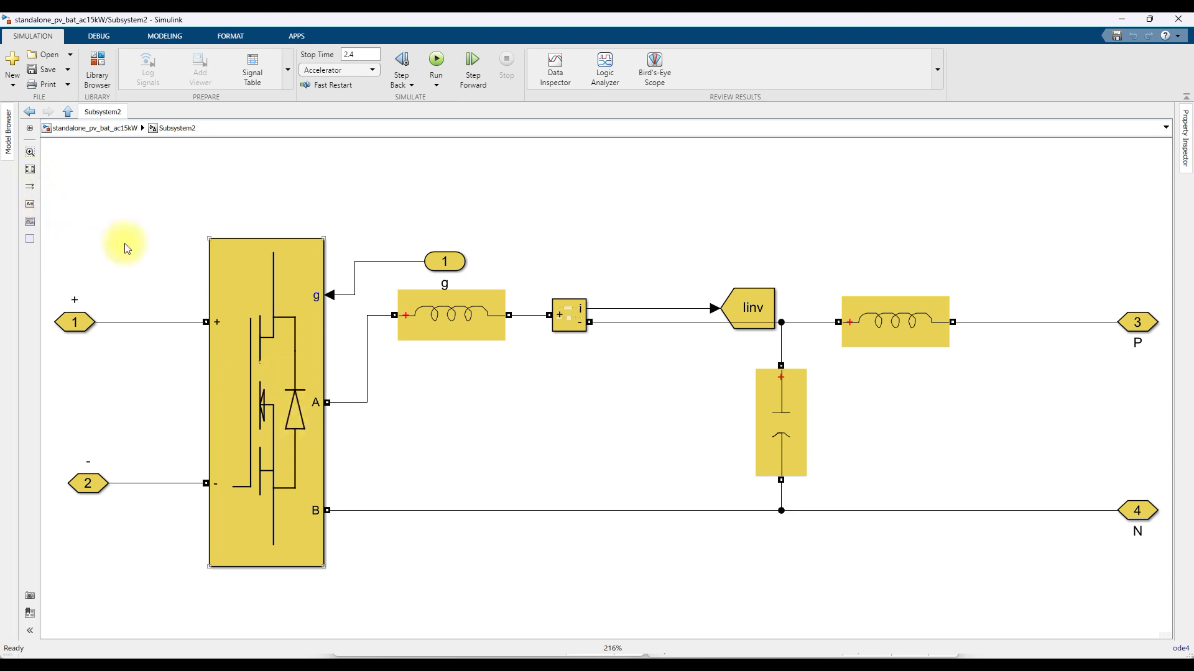
left_click(259, 365)
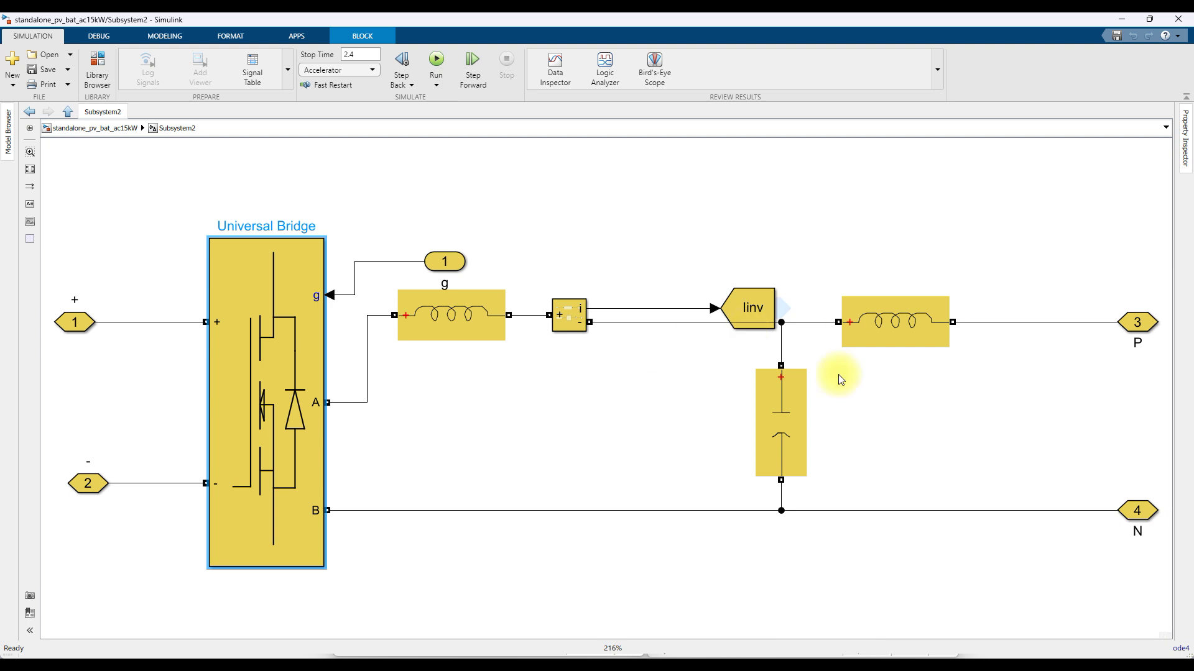
left_click(67, 112)
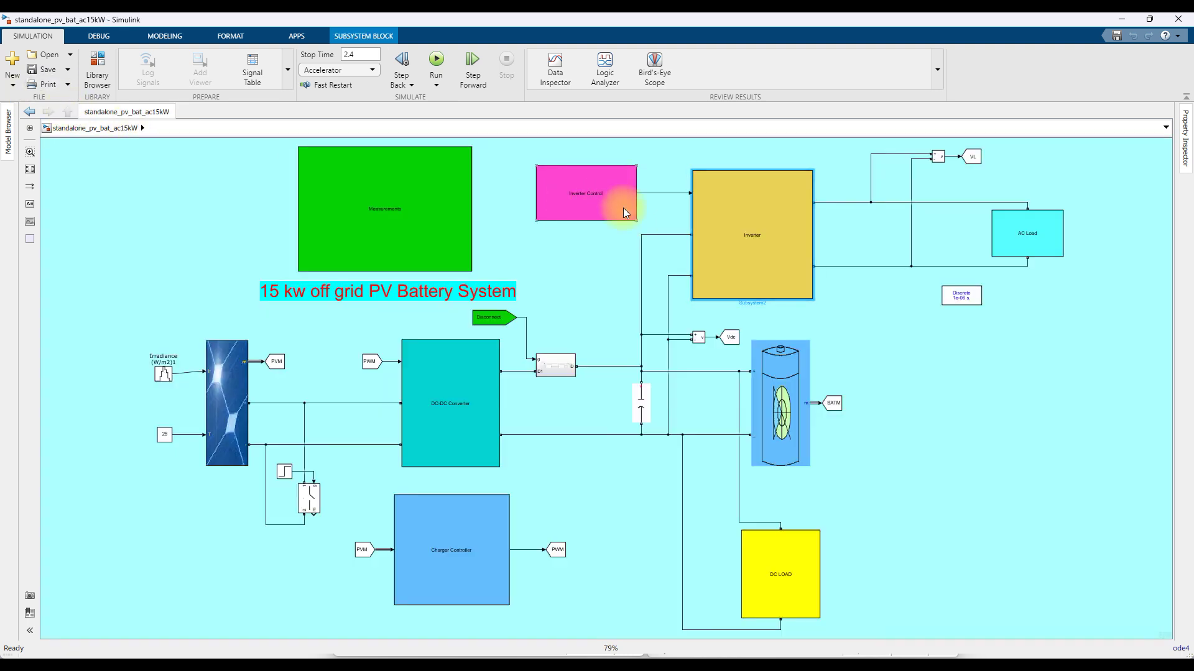
Review the appliance loads in the AC Load subsystem, and mark the VL measurement on the top-level model with the pen.
double_click(1031, 233)
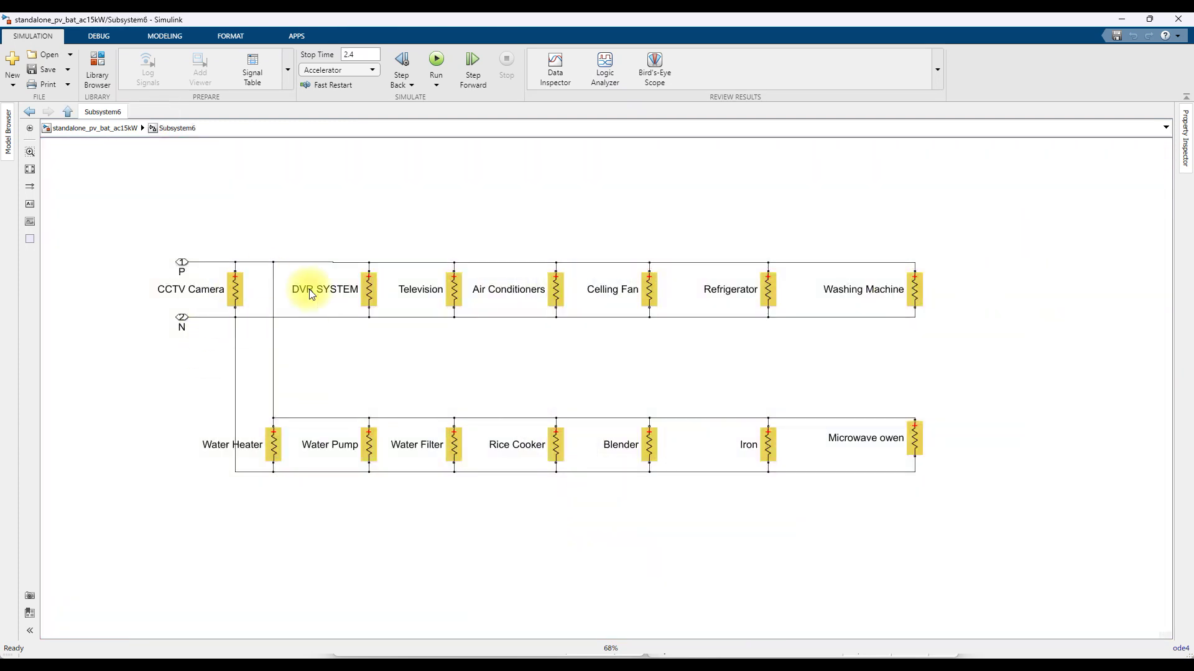
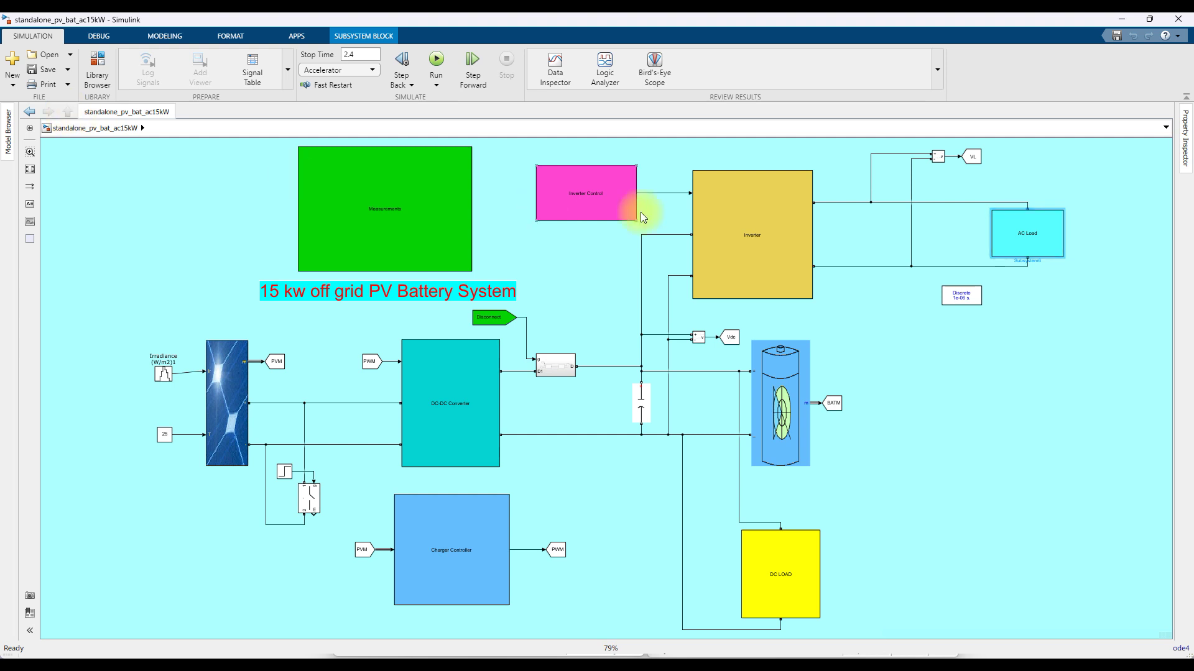
key("ctrl+2")
left_click_drag(950, 167, 990, 170)
key("Escape")
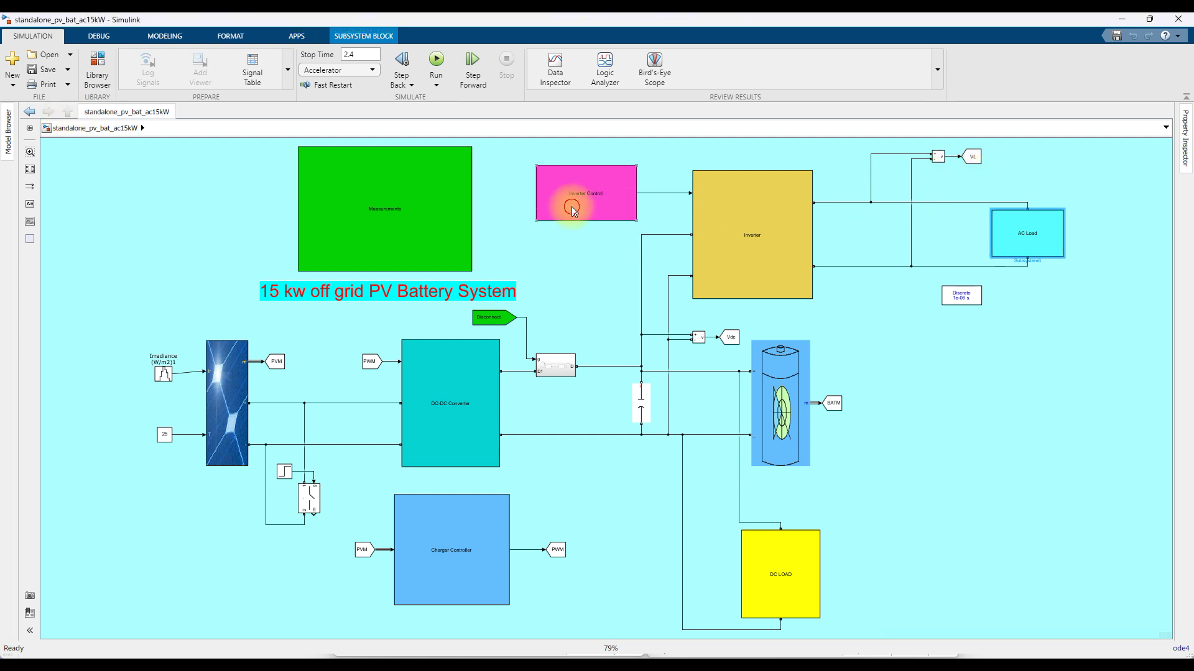
Open the Inverter subsystem to point out the Iinv current measurement, and return to the top-level model.
double_click(572, 206)
left_click(69, 112)
double_click(700, 289)
key("F11")
left_click_drag(717, 354, 758, 348)
key("Escape")
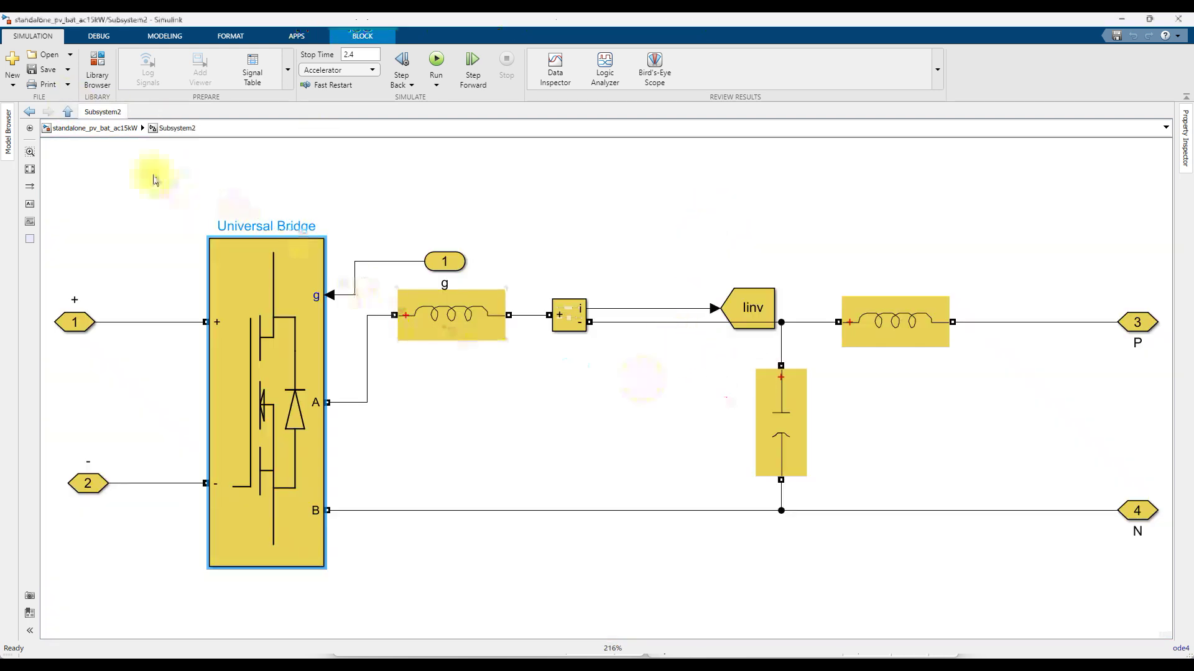
left_click(69, 112)
Open Inverter Control and trace the VL feedback with the pen through the dq0 transformation to the summing junction.
double_click(579, 194)
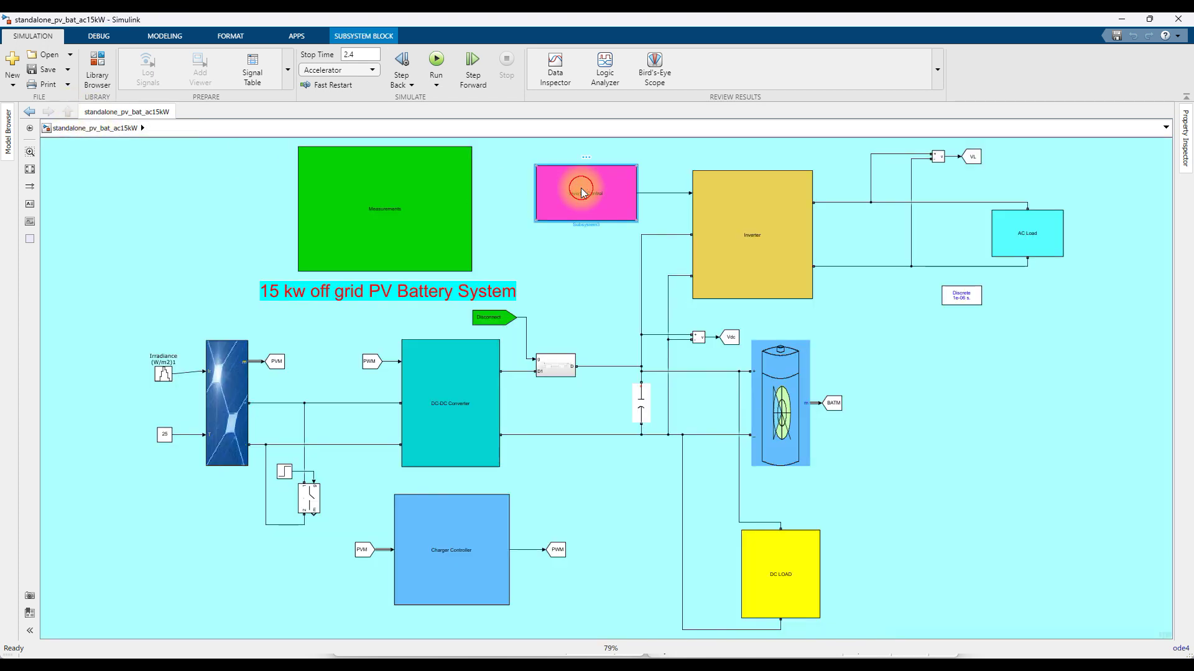
left_click(67, 248)
left_click(123, 284)
key("F11")
mouse_move(81, 498)
left_mouse_down()
mouse_move(320, 496)
mouse_move(339, 519)
mouse_move(368, 517)
left_mouse_up()
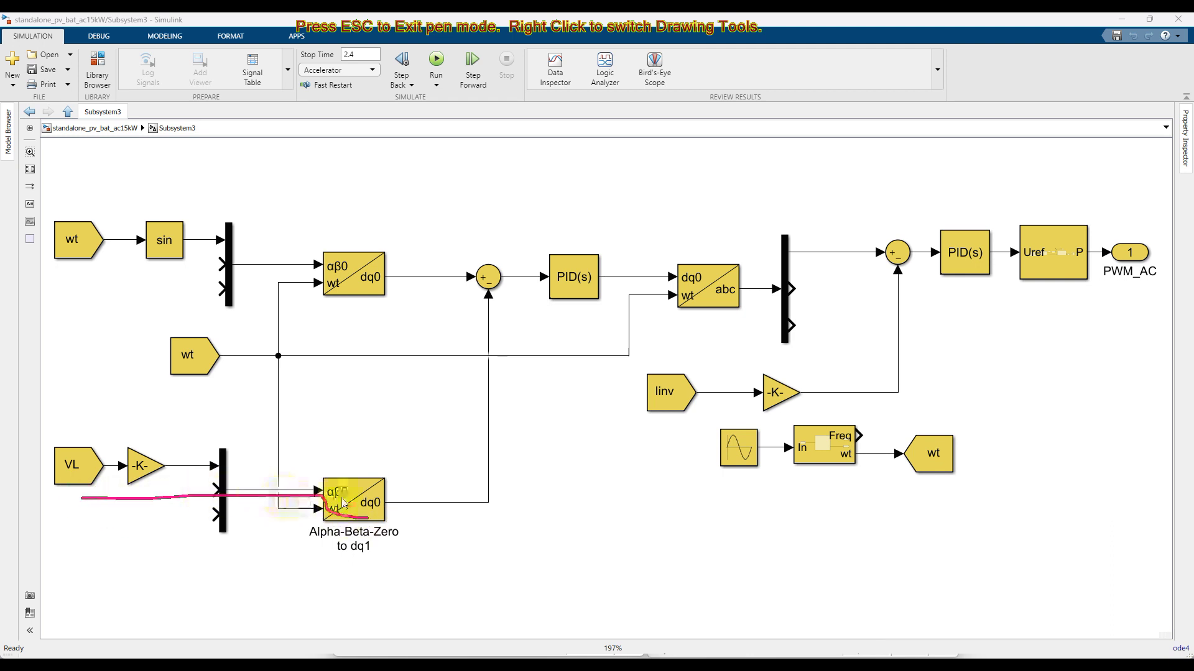
mouse_move(422, 501)
left_mouse_down()
mouse_move(485, 411)
mouse_move(489, 302)
mouse_move(472, 312)
mouse_move(495, 308)
left_mouse_up()
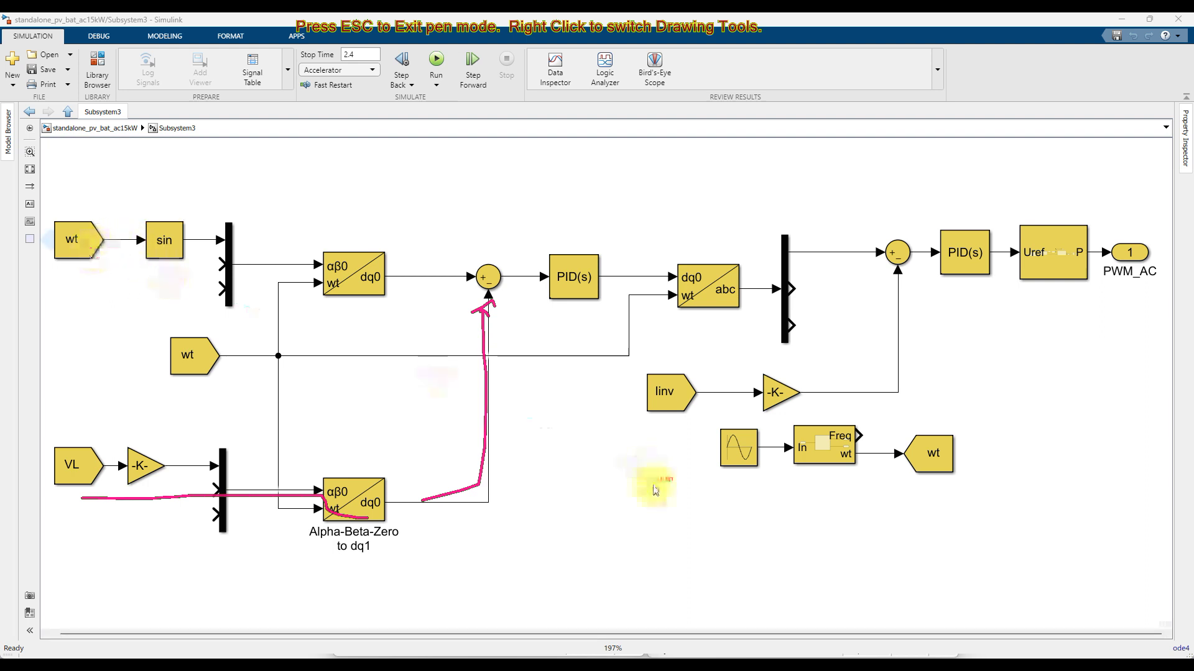
key("Escape")
Check the amplitude in the Sine Wave block's parameters, and close them without changes.
left_click(746, 453)
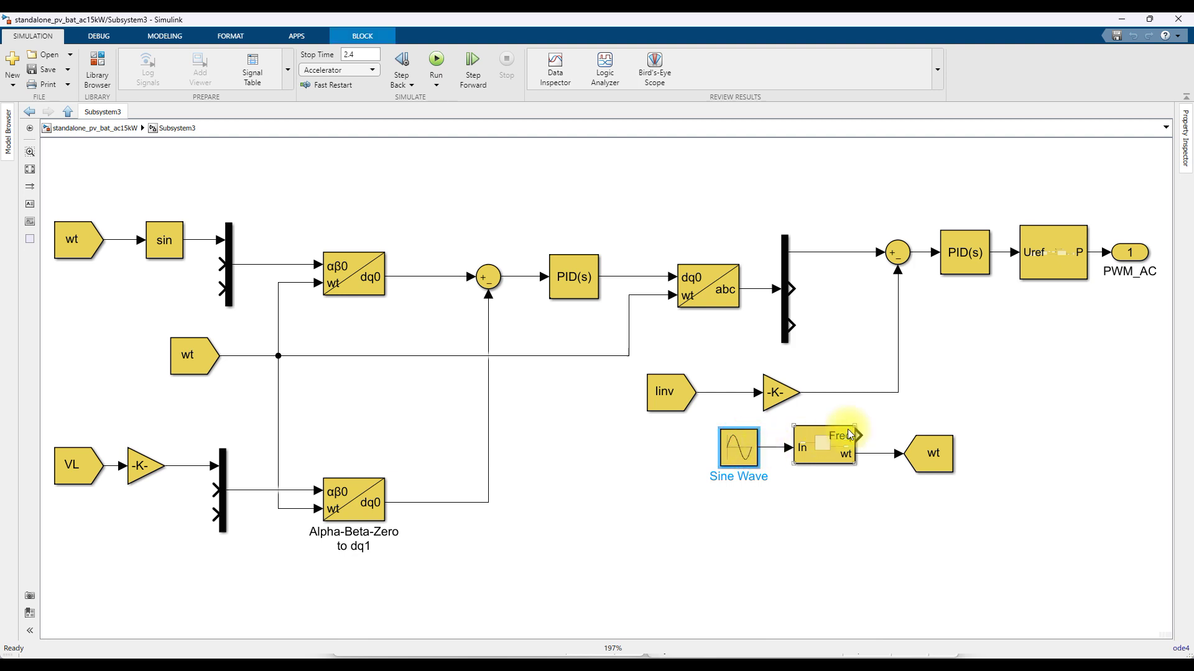
double_click(746, 458)
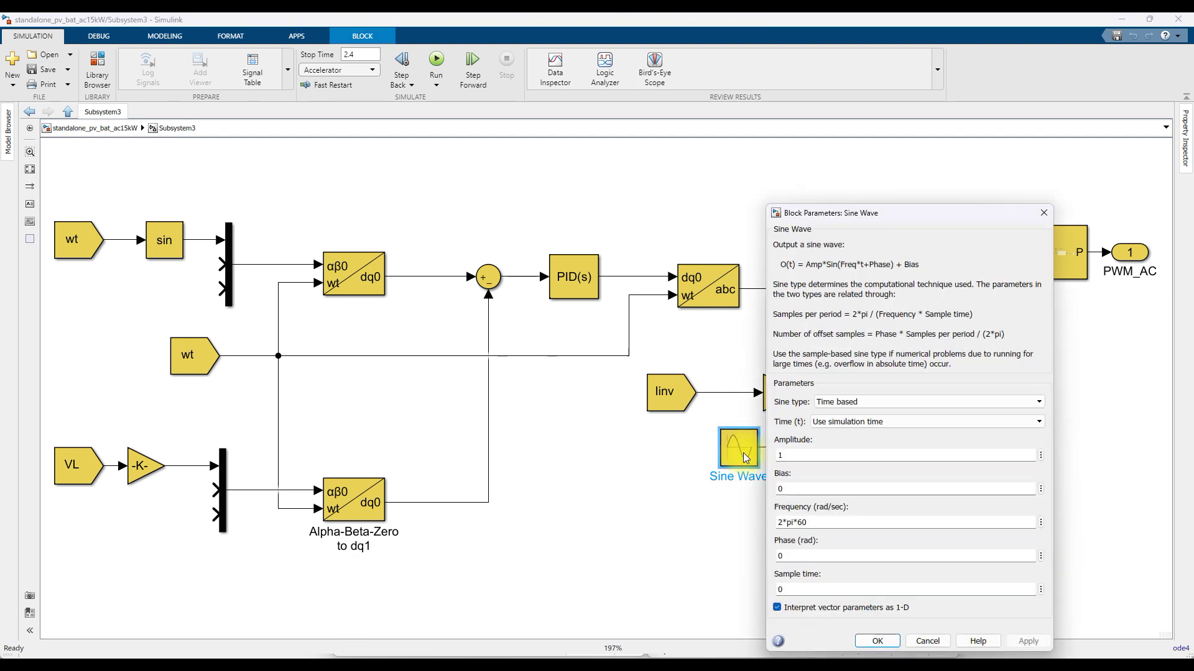
double_click(806, 456)
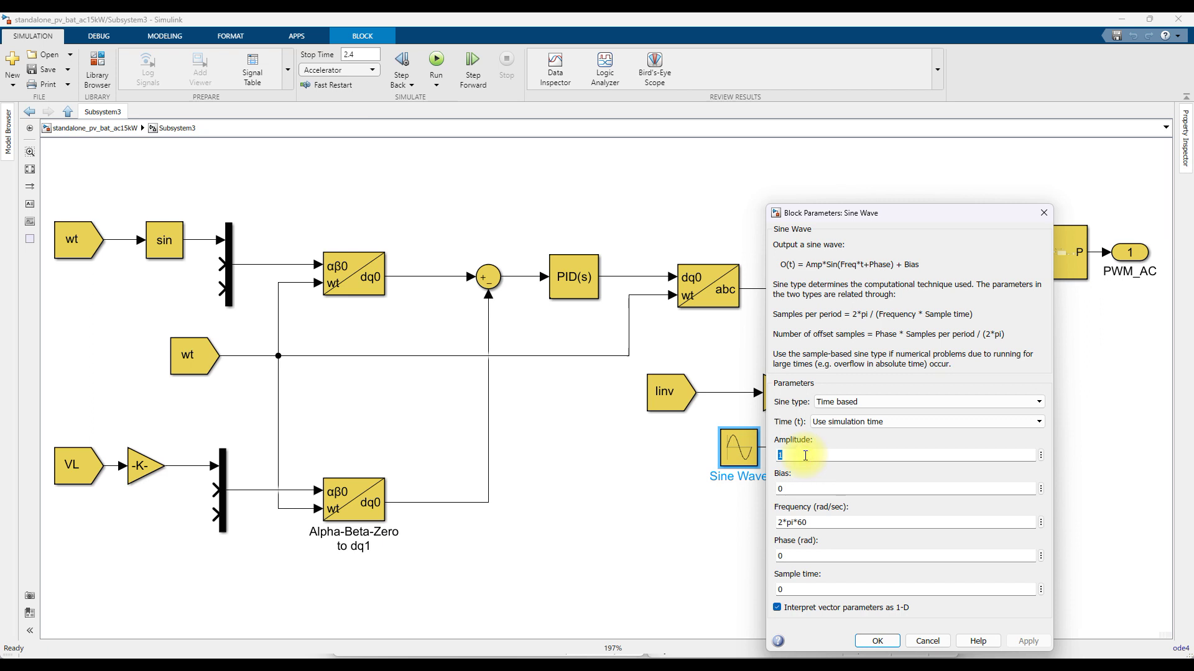
left_click(1044, 212)
Check the Gain block's value on the VL feedback, and select the Sine Wave, PLL and wt Goto blocks.
left_click(134, 469)
double_click(134, 470)
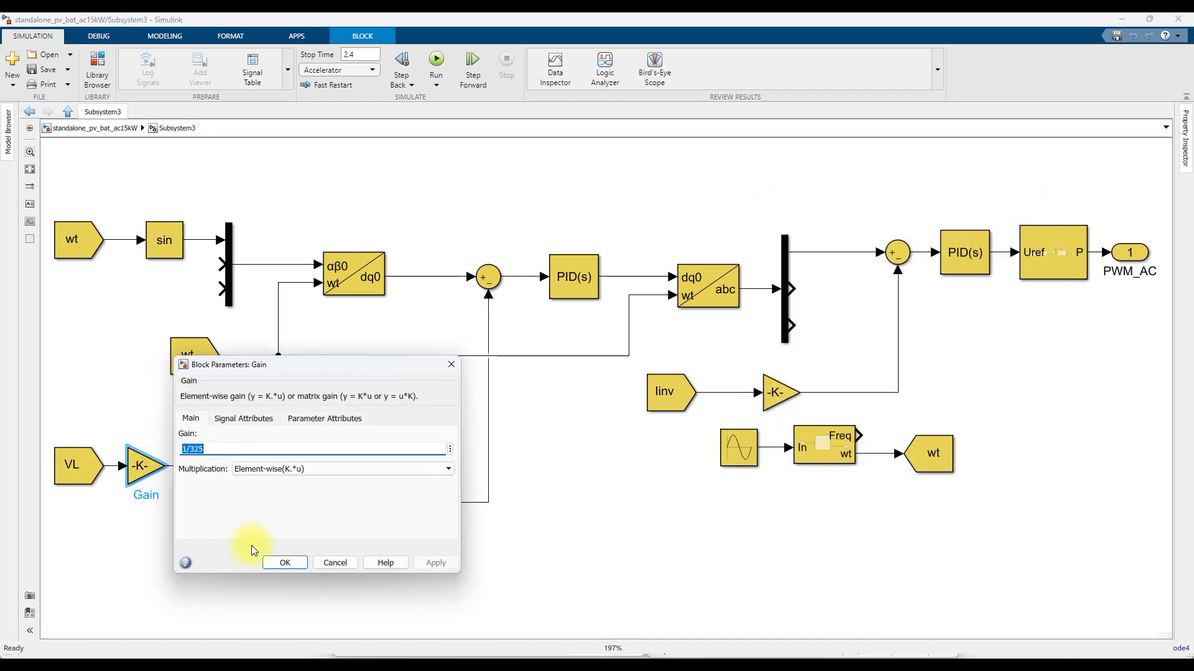
left_click(277, 566)
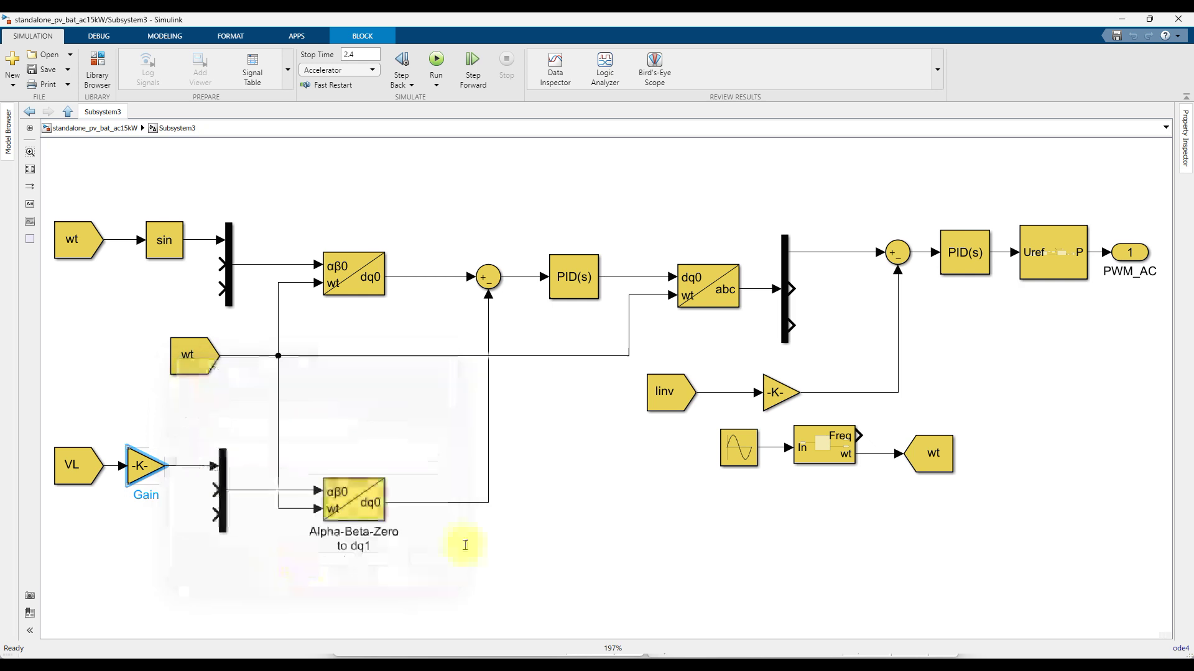
left_click_drag(722, 433, 963, 479)
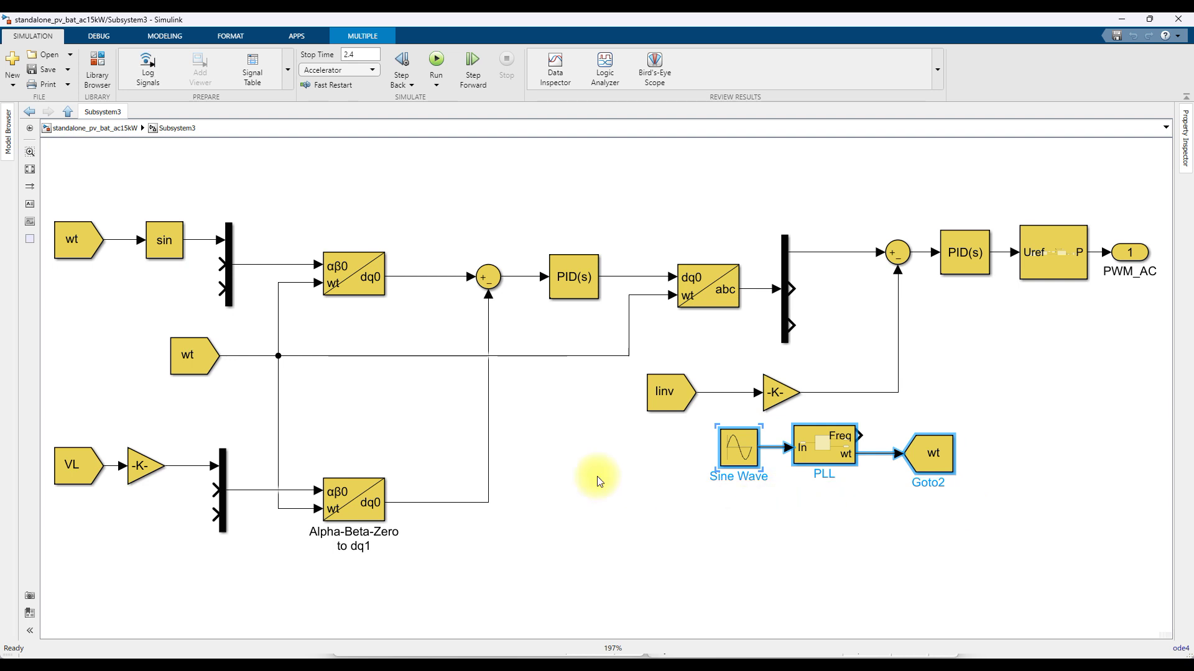
Mark the voltage loop with the pen, from the reference and feedback dq0 outputs through the first PID to the second summing junction.
left_click(442, 281)
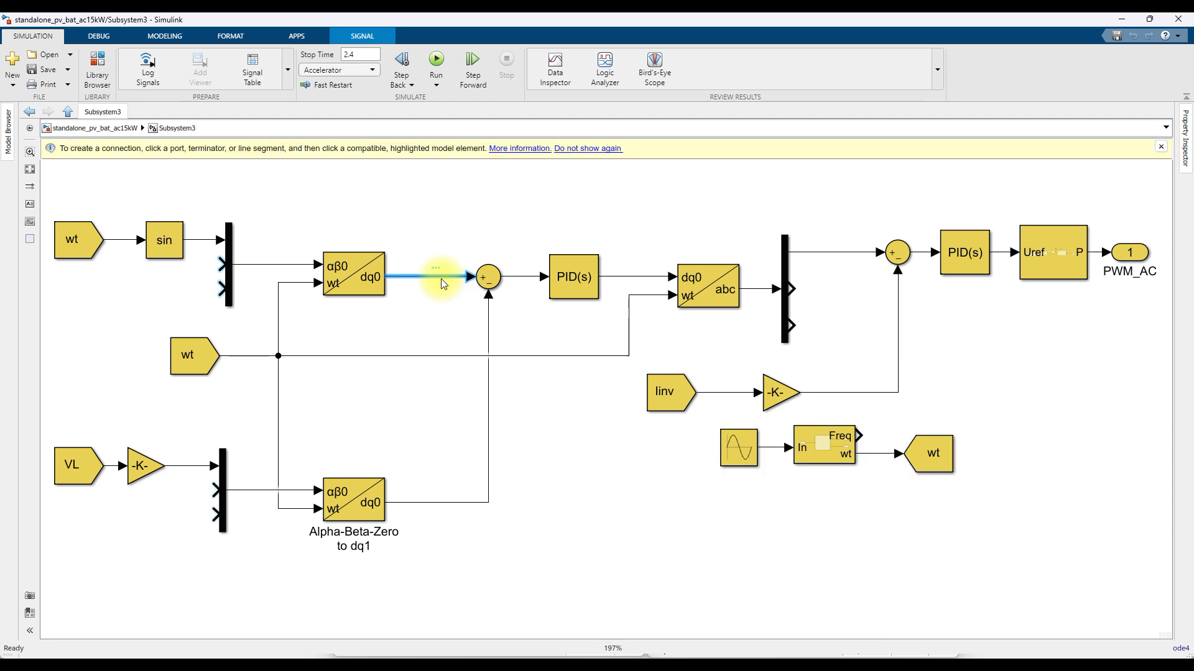
key("ctrl+2")
mouse_move(435, 268)
left_mouse_down()
mouse_move(412, 292)
mouse_move(433, 275)
left_mouse_up()
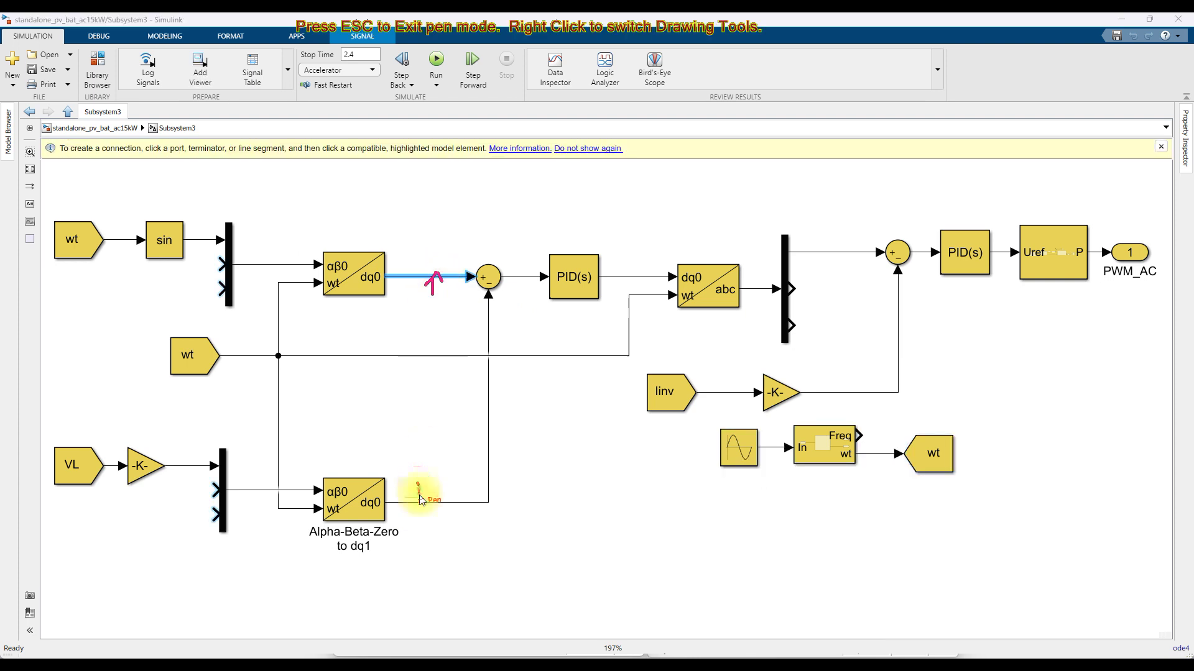
mouse_move(412, 488)
left_mouse_down()
mouse_move(421, 497)
mouse_move(430, 484)
left_mouse_up()
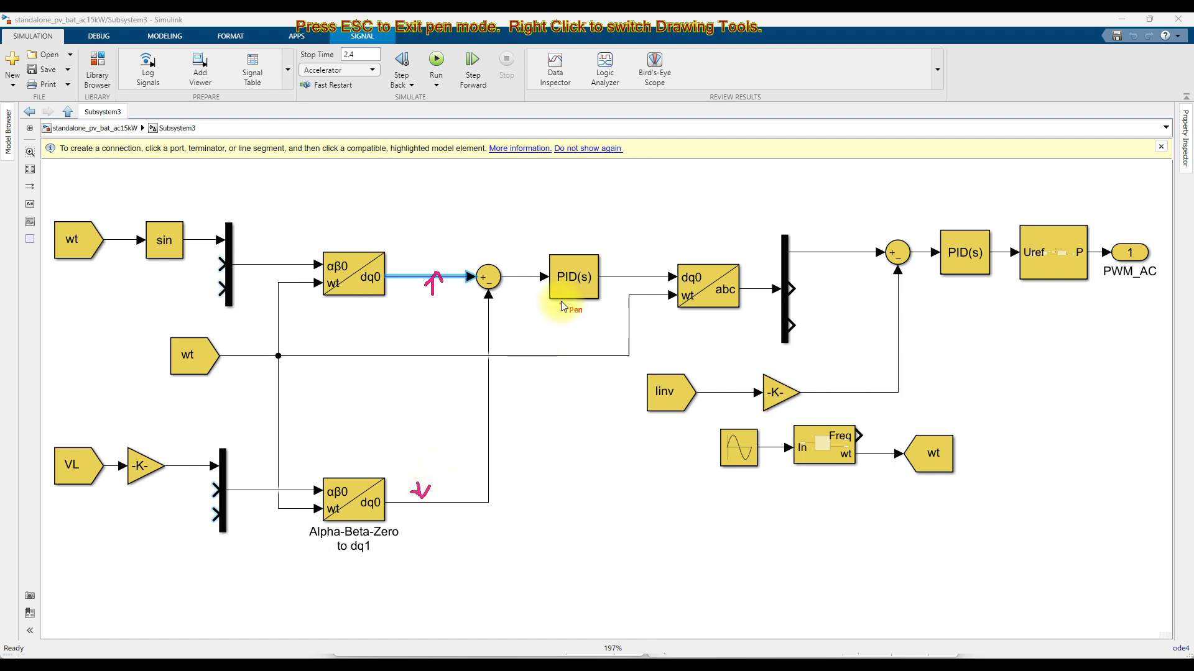
mouse_move(594, 300)
left_mouse_down()
mouse_move(626, 272)
mouse_move(606, 237)
mouse_move(577, 234)
mouse_move(541, 313)
left_mouse_up()
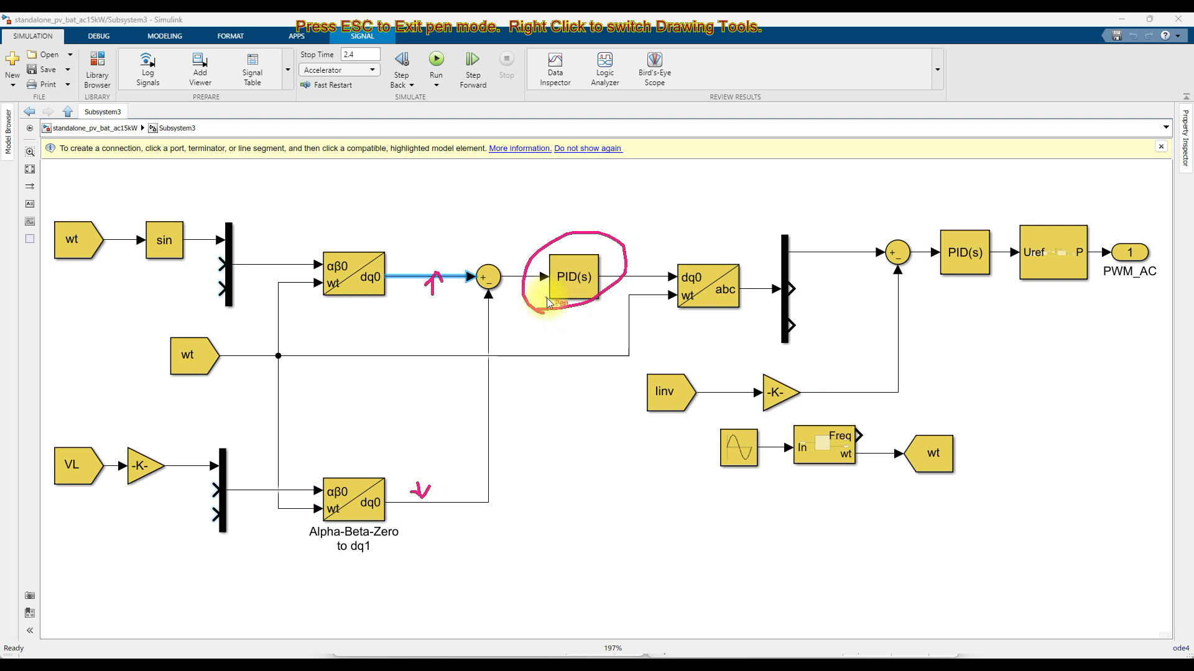
left_click_drag(650, 248, 656, 266)
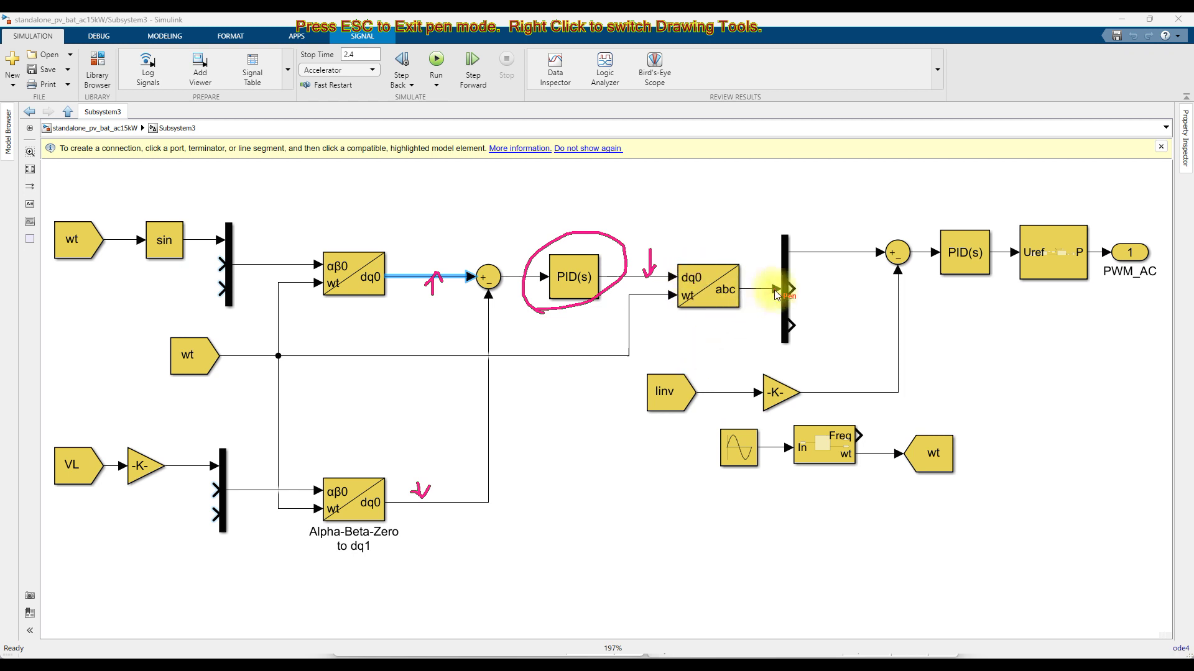
mouse_move(811, 256)
left_mouse_down()
mouse_move(879, 249)
mouse_move(864, 264)
left_mouse_up()
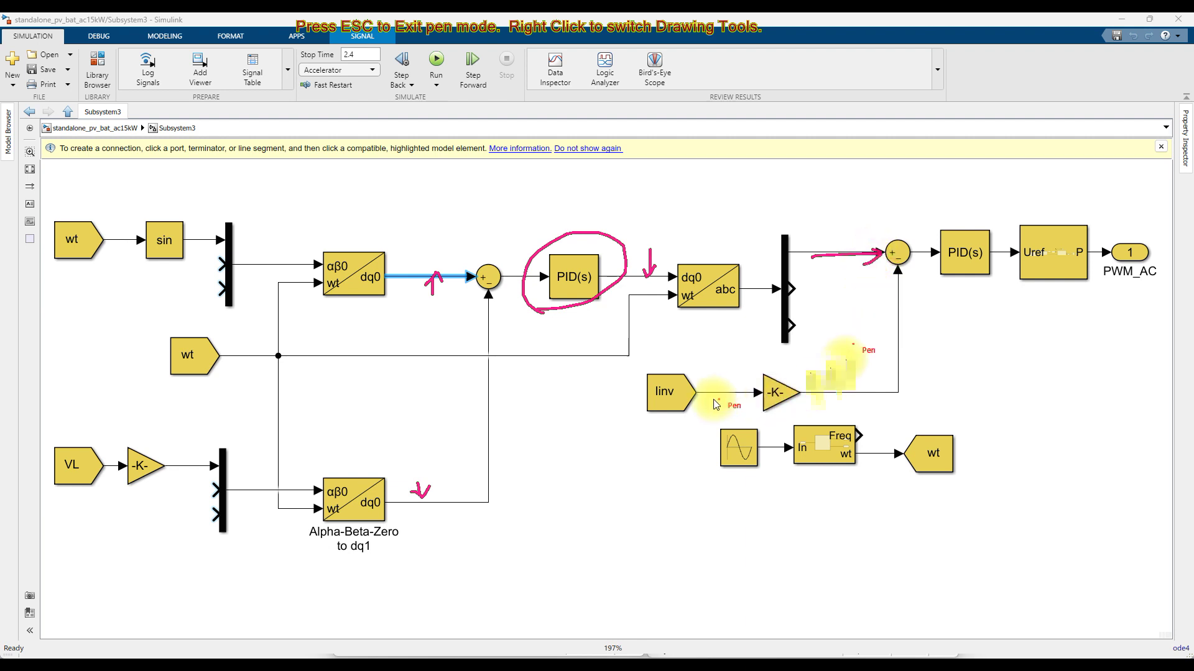
key("Escape")
Check the value of the Gain block on the Iinv feedback, and close its parameters without changes.
left_click(781, 395)
double_click(782, 395)
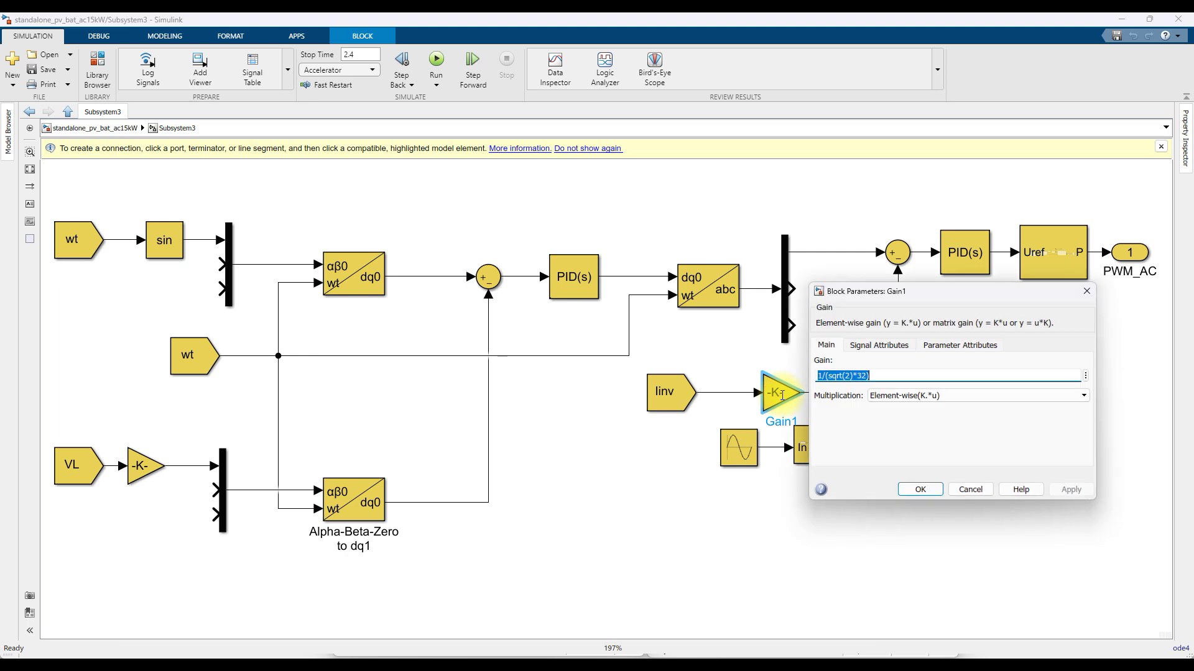
left_click(922, 490)
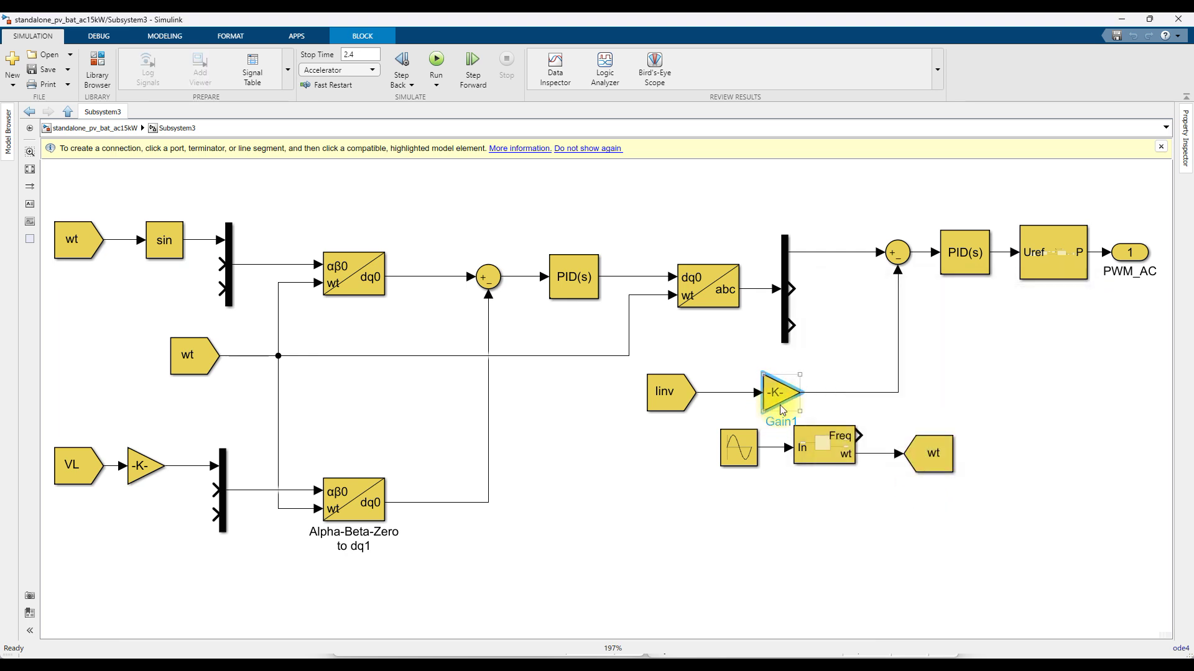
Trace the Iinv feedback and current reference with the pen into the second summing junction, and underline the current PID block.
key("F12")
mouse_move(870, 383)
left_mouse_down()
mouse_move(917, 366)
mouse_move(899, 274)
mouse_move(883, 287)
left_mouse_up()
mouse_move(845, 252)
left_mouse_down()
mouse_move(870, 257)
mouse_move(862, 266)
left_mouse_up()
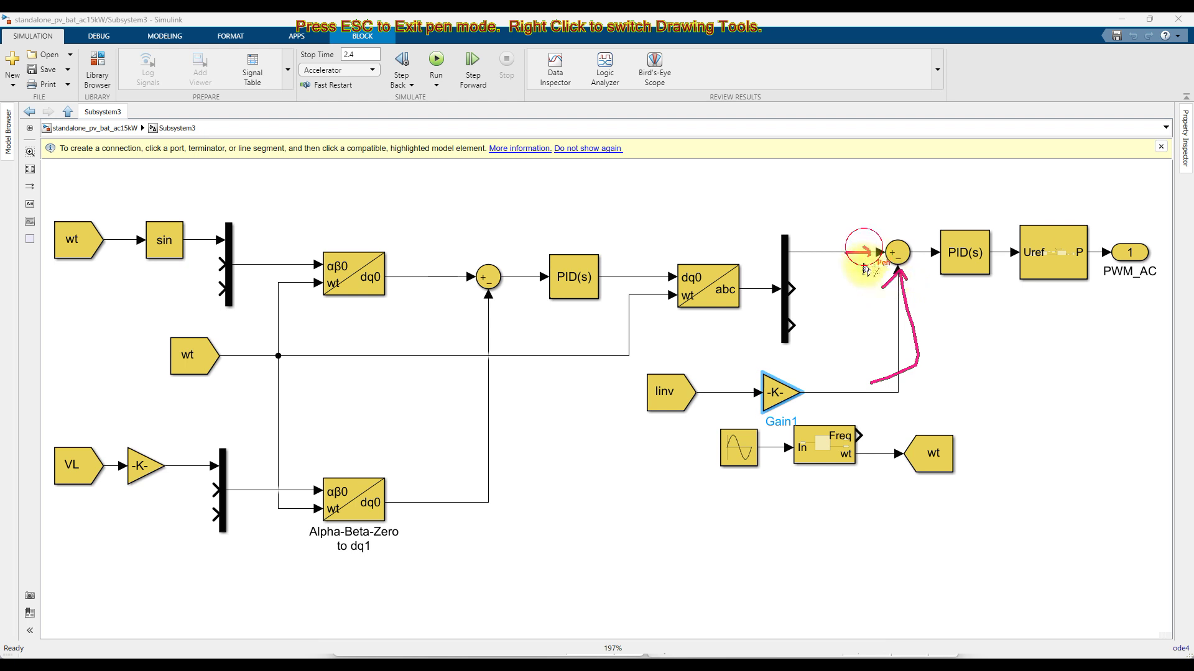
left_click_drag(944, 274, 982, 274)
left_click_drag(995, 323, 975, 323)
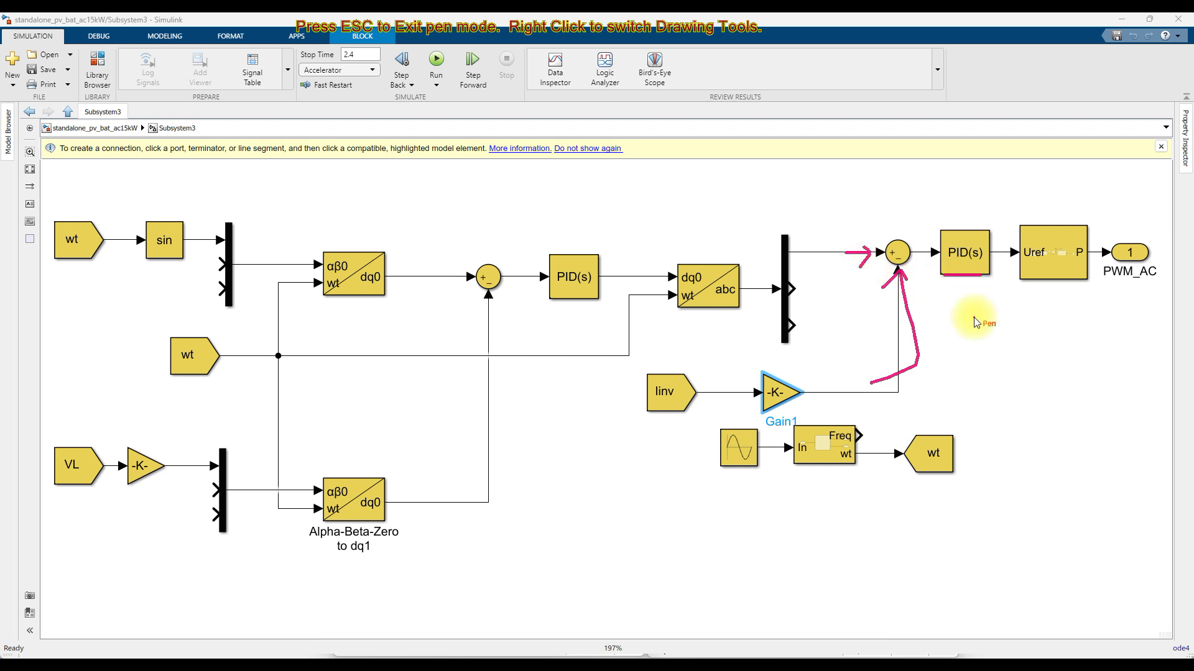
key("Escape")
Mark the current PID's output and the Uref PWM generator block with pen arrows.
left_click(960, 268)
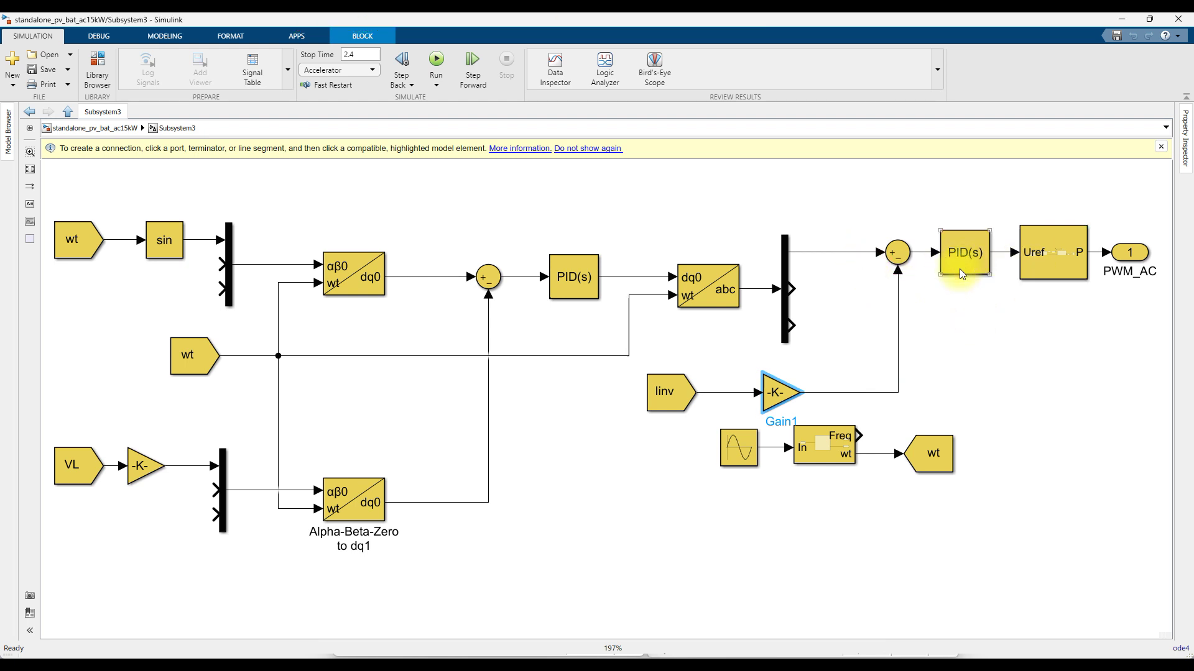
key("F9")
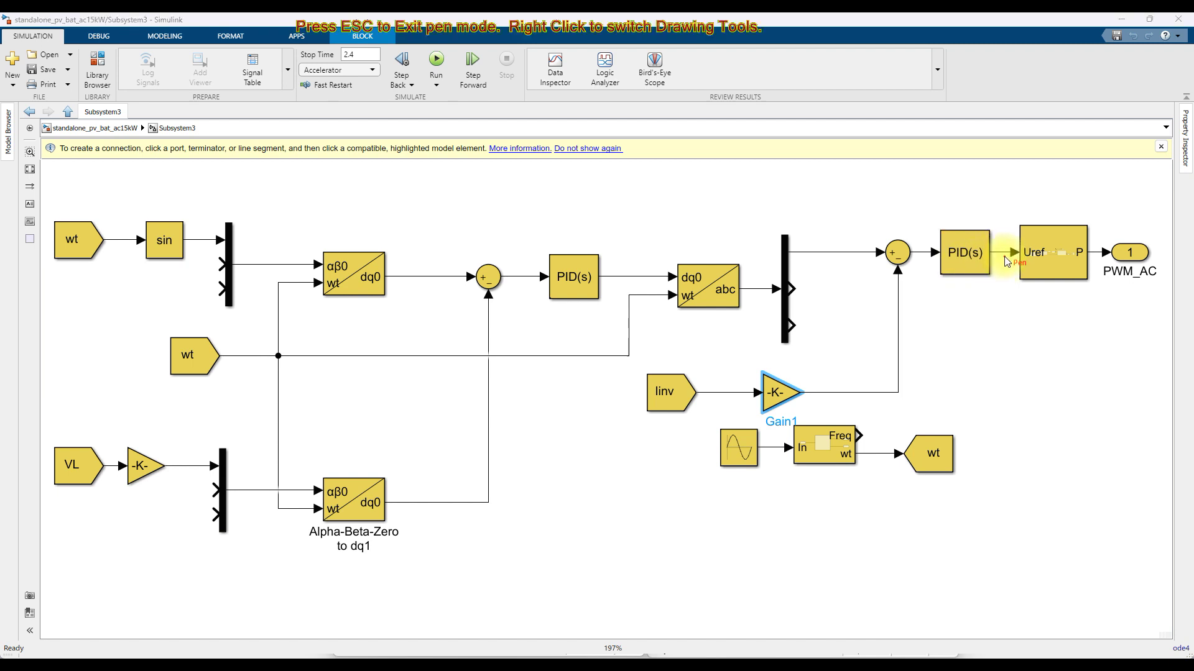
left_click_drag(1004, 284, 1006, 255)
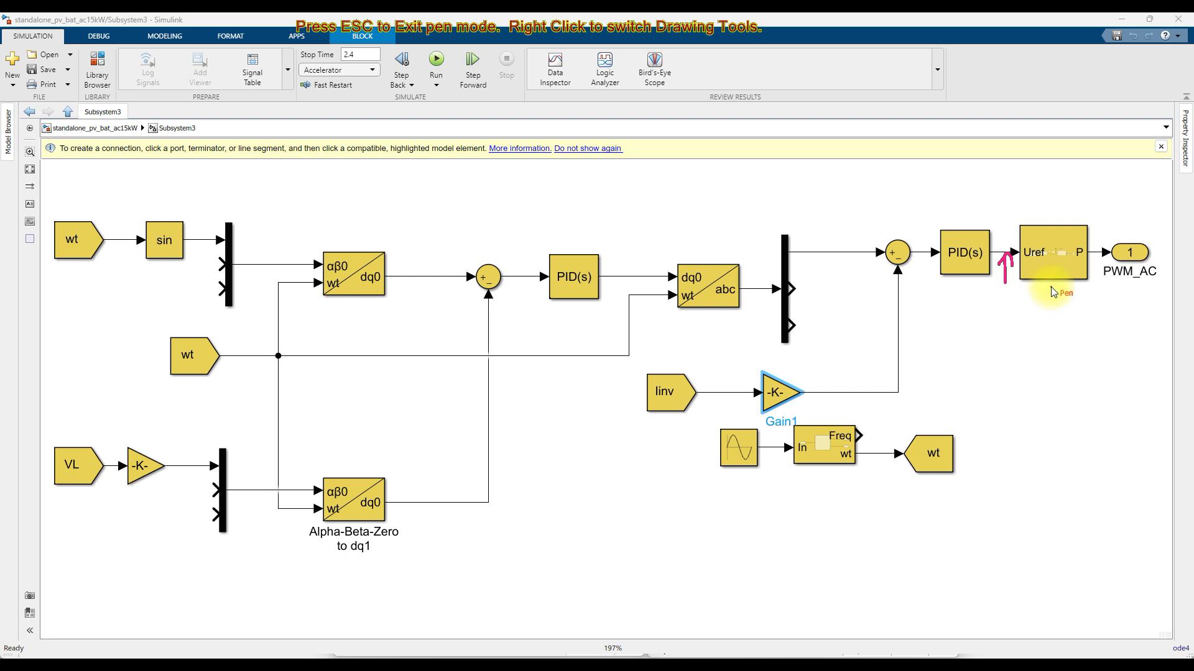
mouse_move(1055, 325)
left_mouse_down()
mouse_move(1055, 281)
mouse_move(1064, 290)
left_mouse_up()
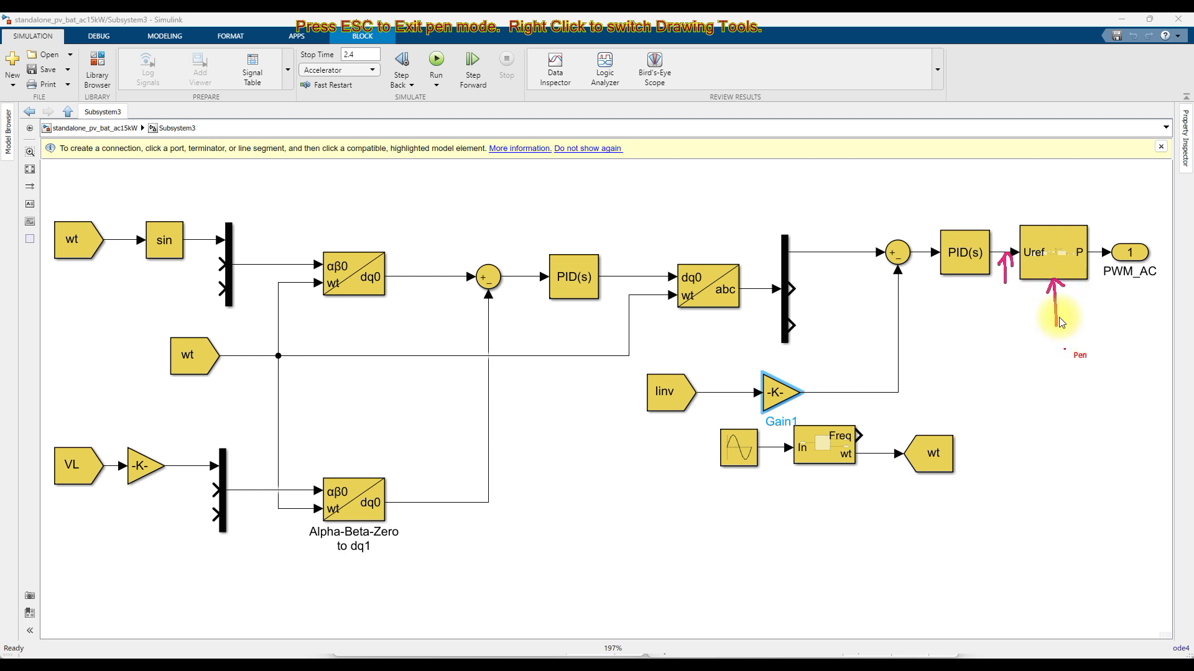
key("Escape")
Return to the top-level model, view the Inverter subsystem's bridge and filter, and go back to the top level.
left_click(69, 113)
double_click(752, 208)
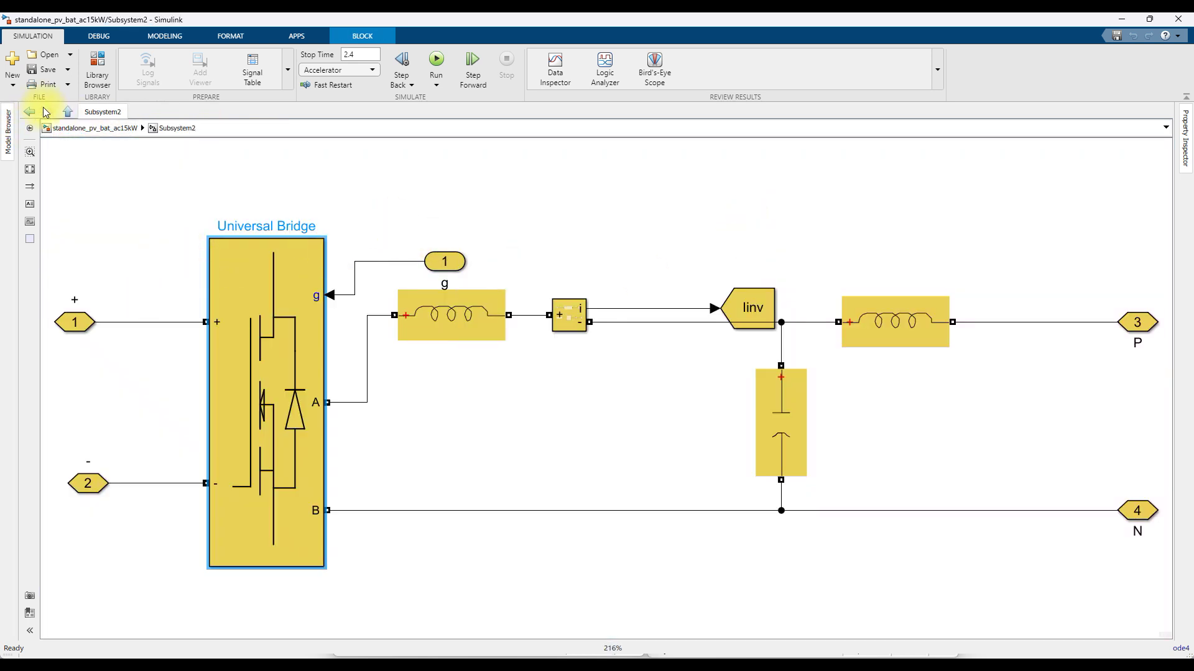
left_click(67, 111)
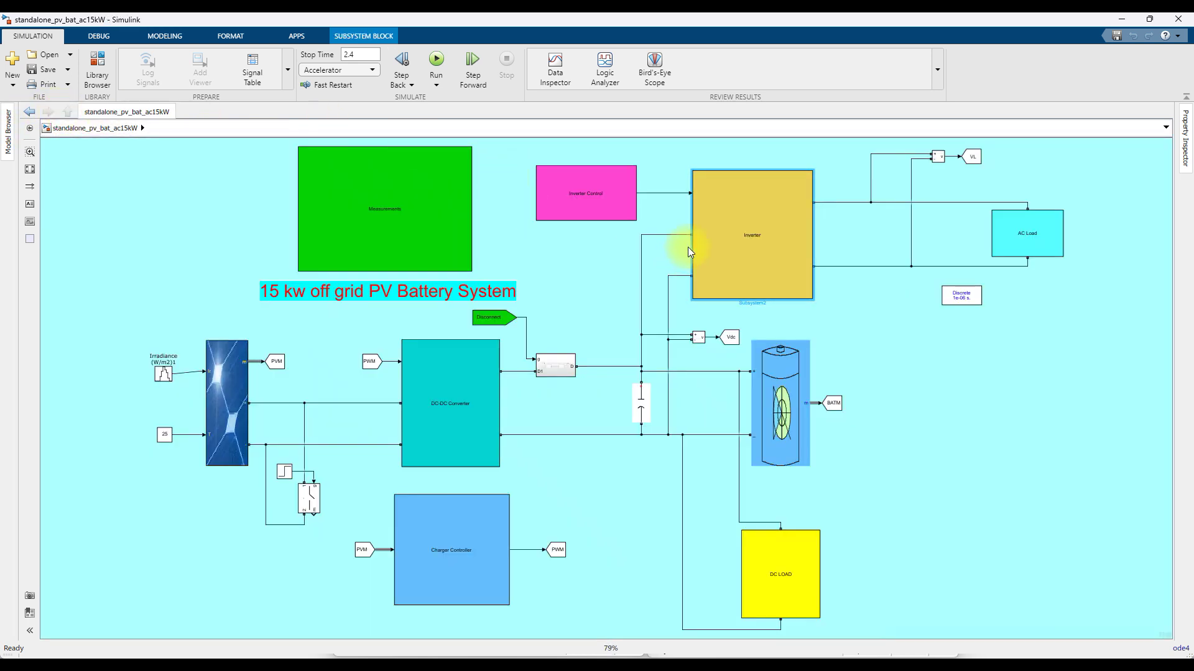
double_click(736, 243)
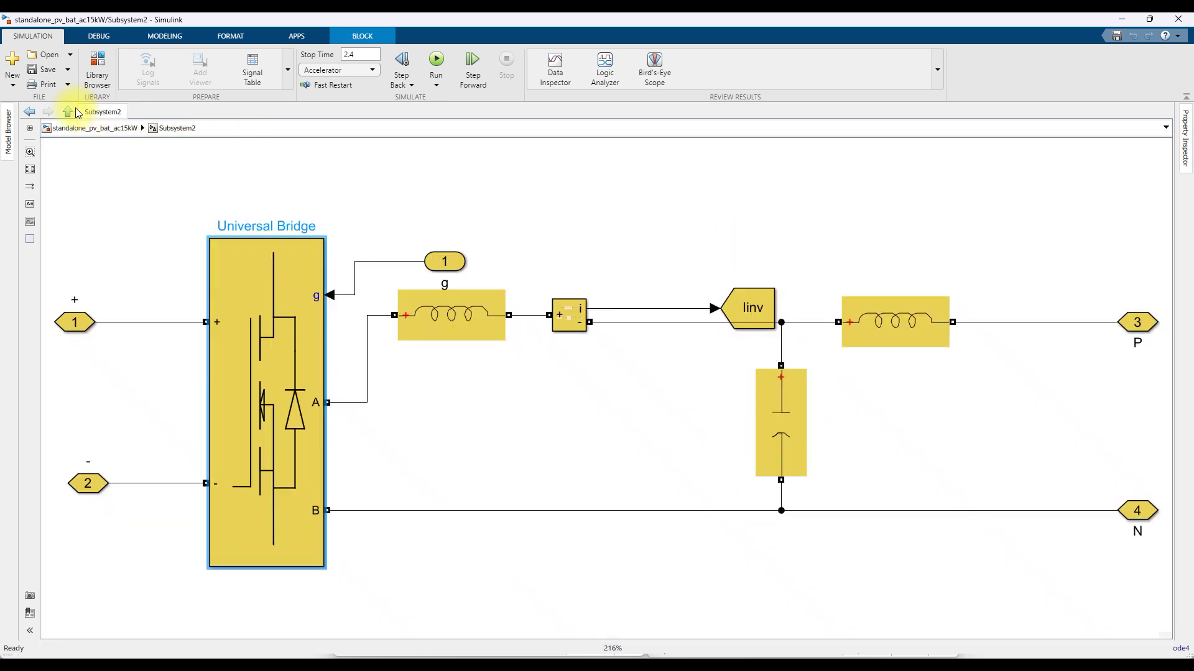
left_click(69, 111)
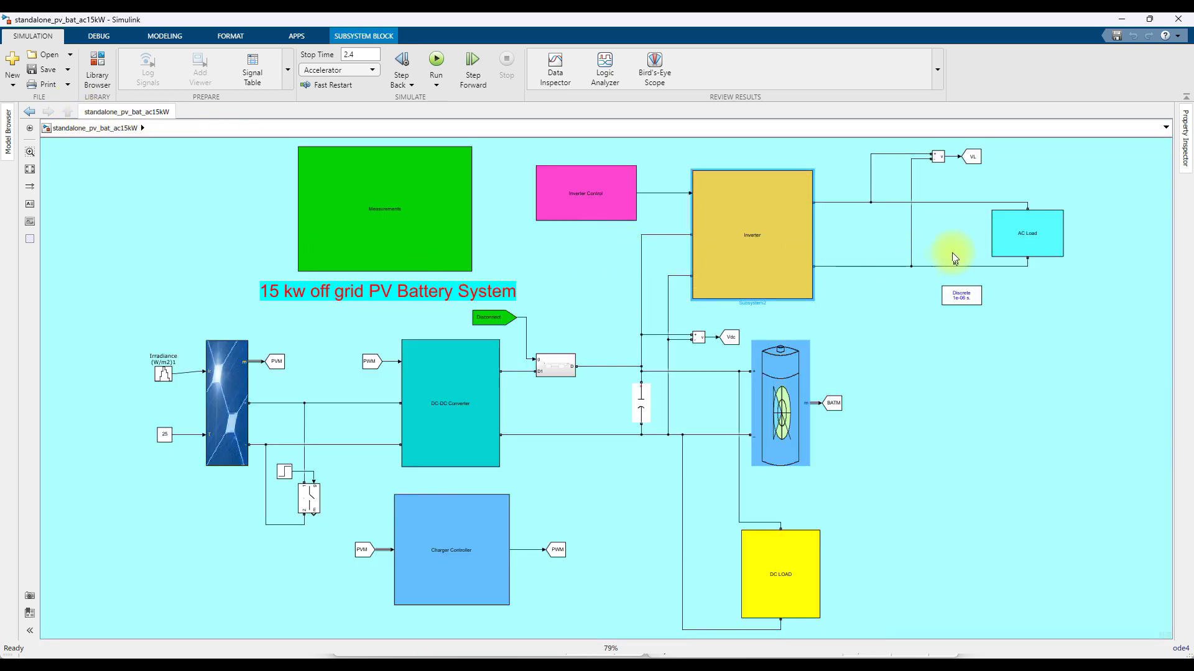
Open Inverter Control again, check the Sine Wave block's parameters without changes, and return to the top-level model.
double_click(622, 211)
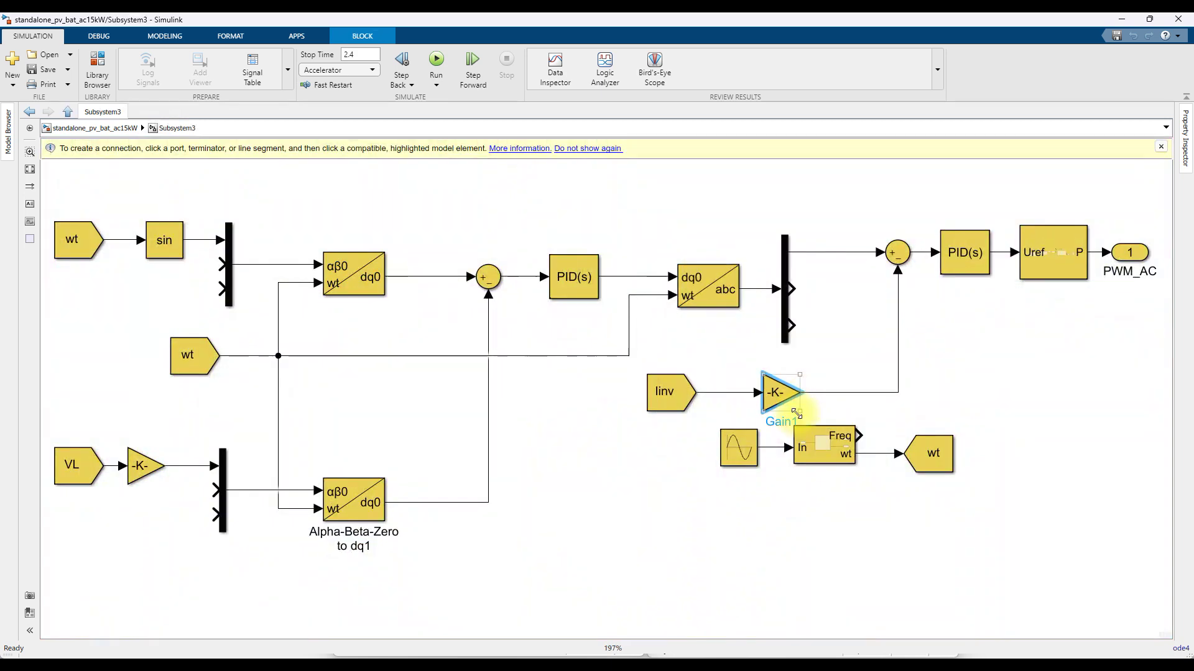
double_click(751, 449)
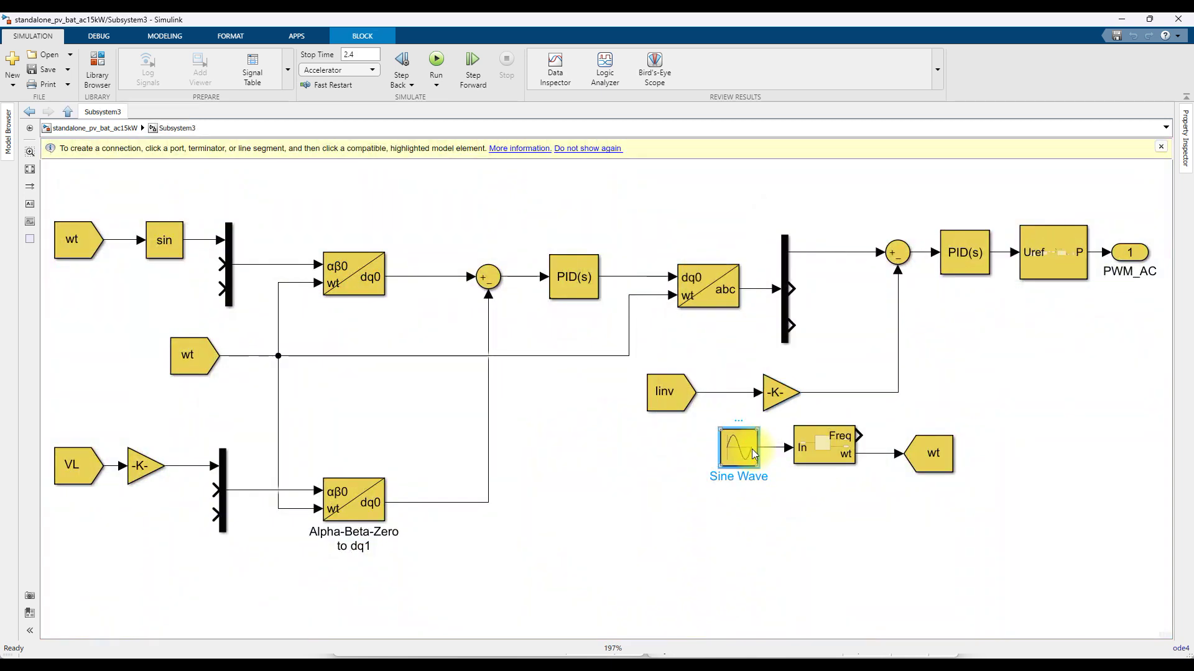
left_click_drag(836, 217, 802, 124)
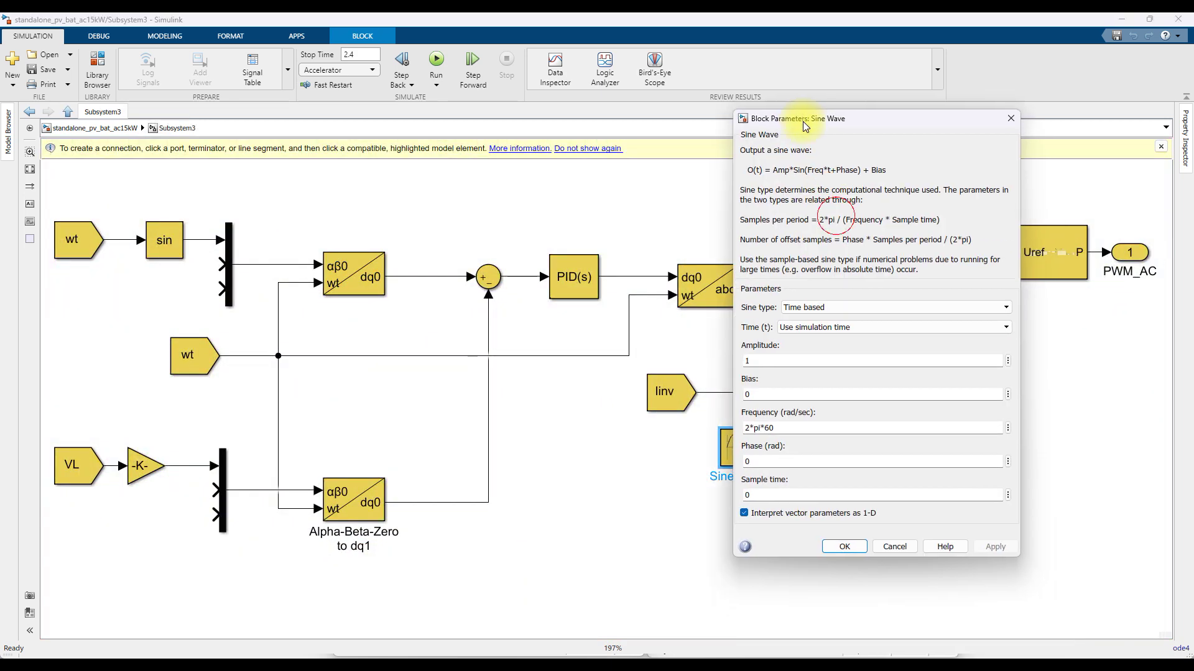
left_click(845, 546)
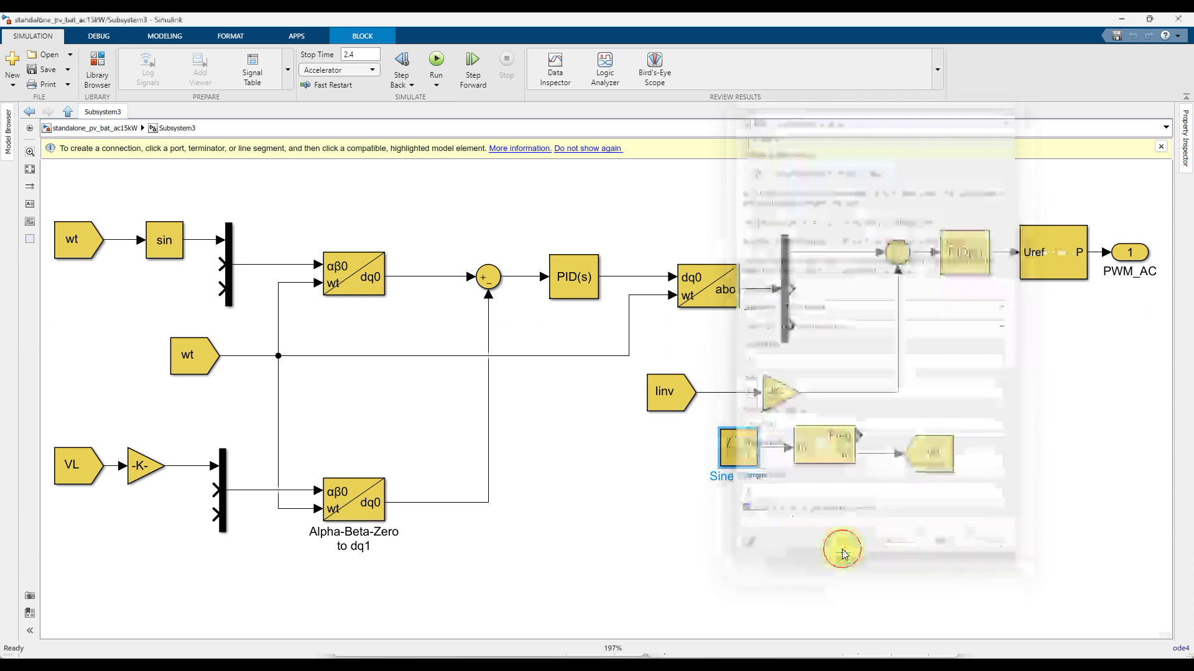
left_click(67, 111)
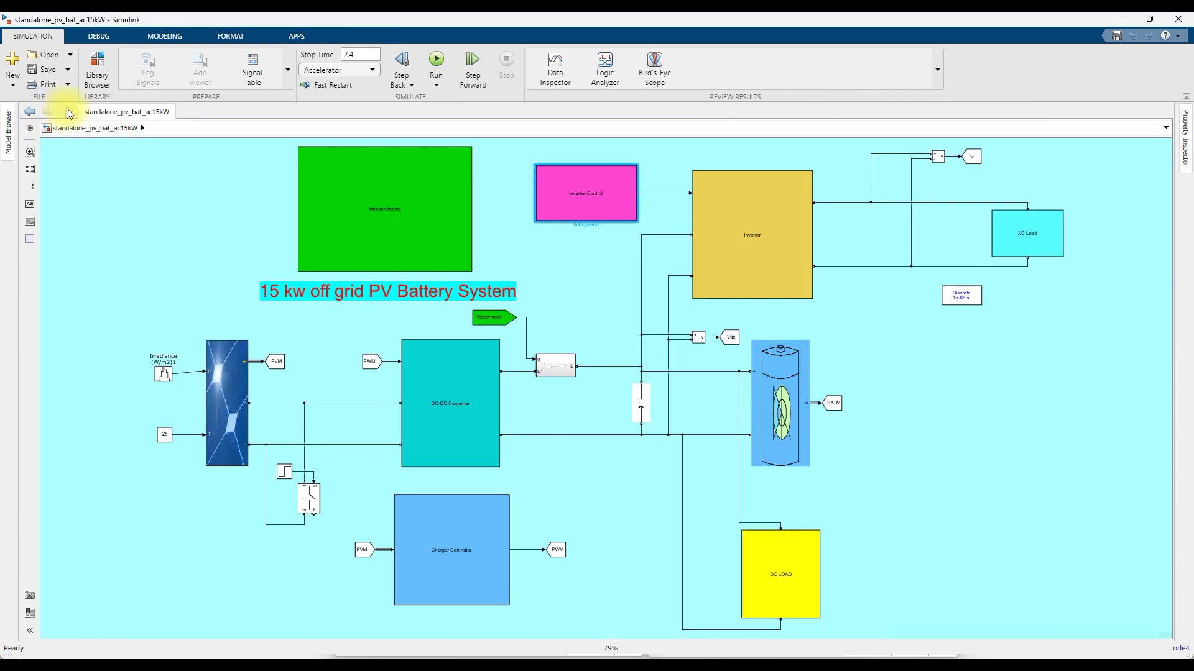
Open the Measurements subsystem, point out the PV, battery, AC load, DC load and AC load RMS scopes, and return to the top level.
double_click(388, 215)
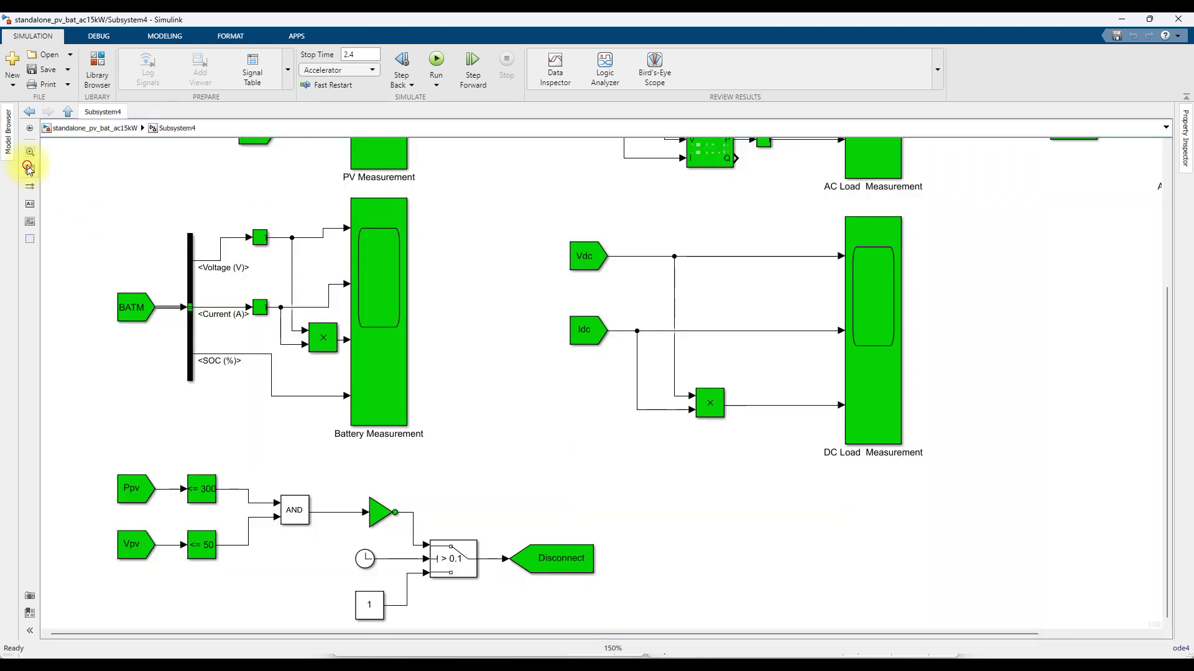
left_click(29, 169)
left_click(371, 227)
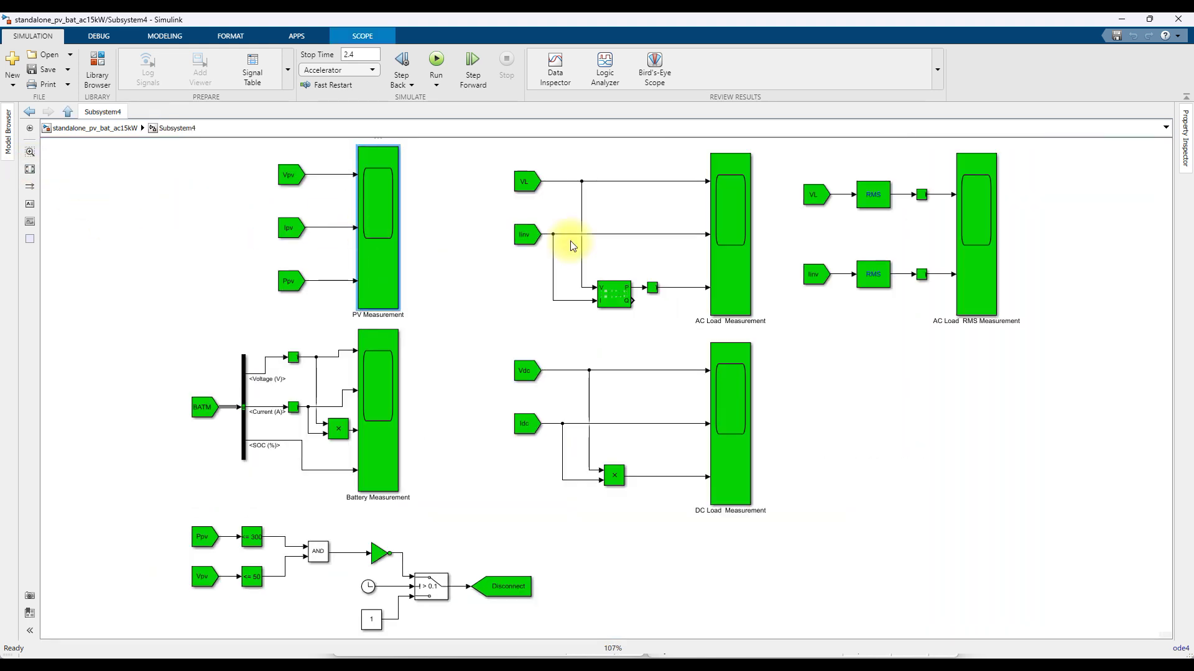
left_click(386, 426)
left_click(737, 279)
left_click(744, 435)
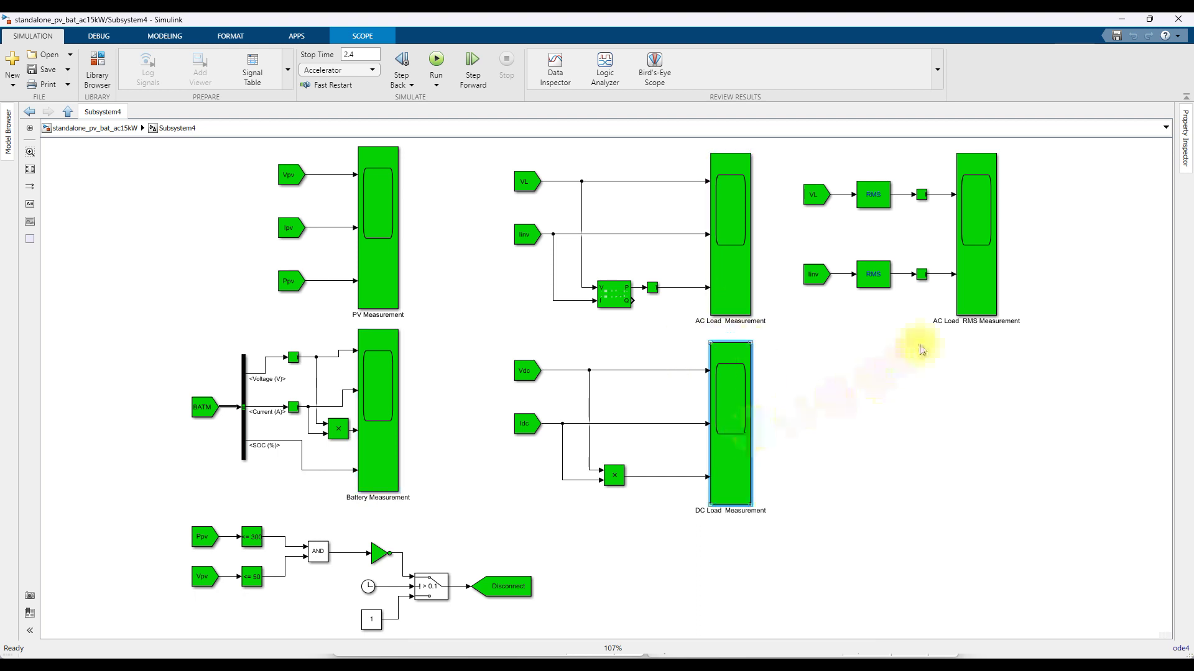
left_click(977, 297)
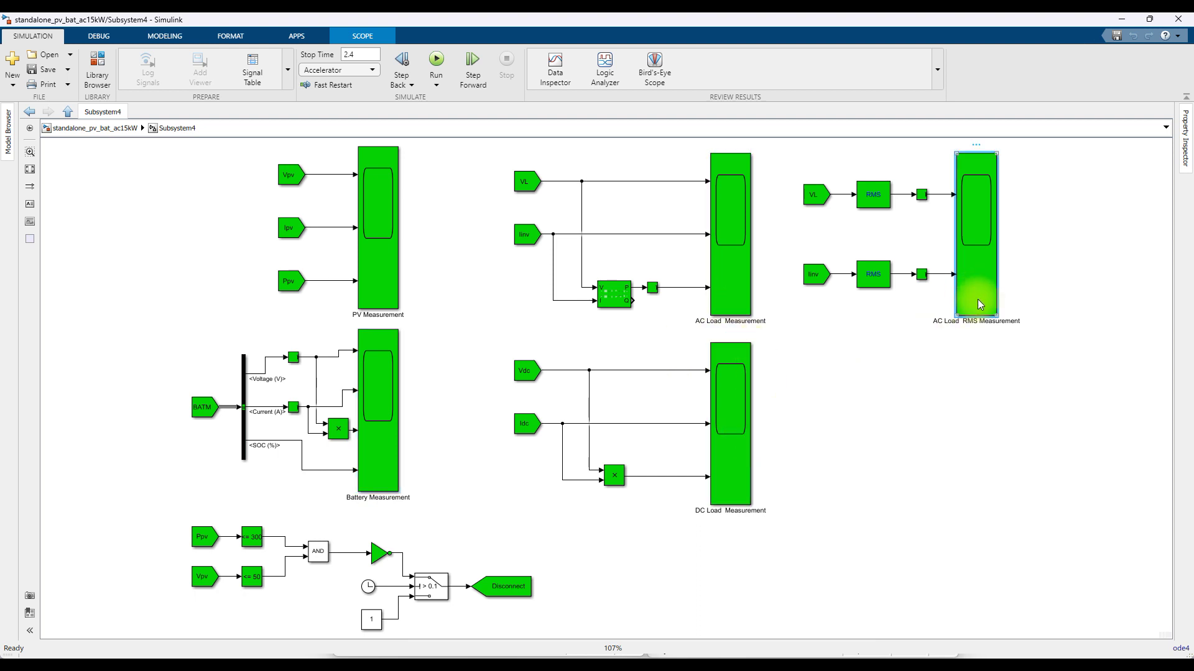
left_click(816, 278)
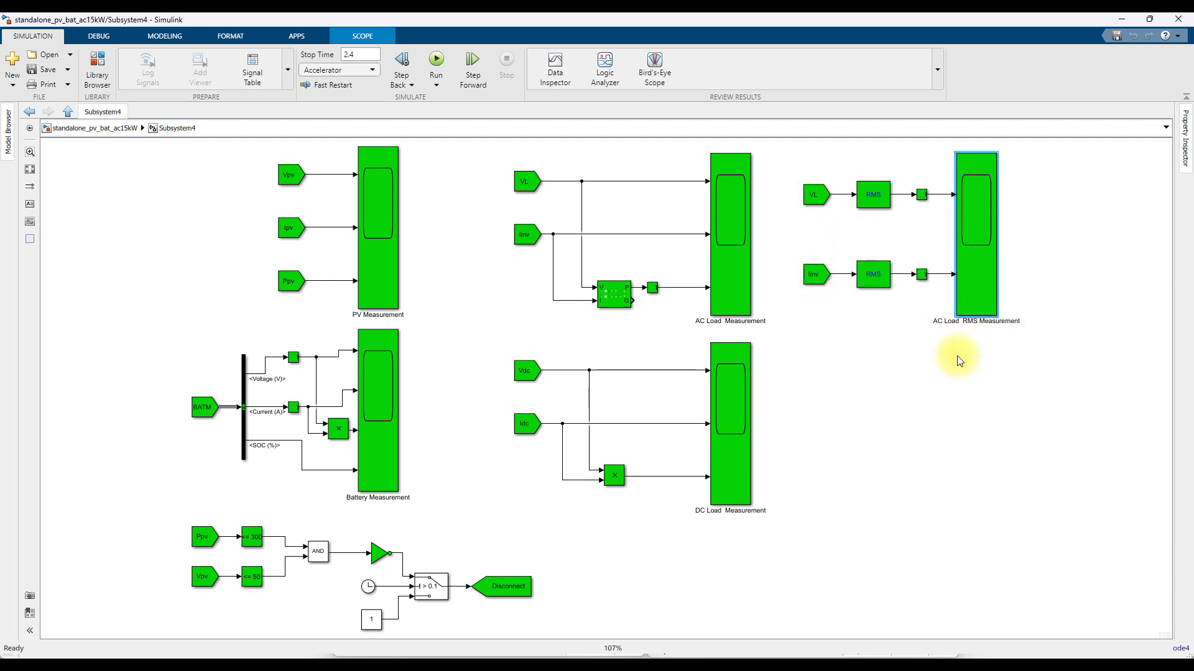
left_click(68, 111)
Check the time and amplitude vectors of the Irradiance stair generator, and close its parameters without changes.
double_click(163, 374)
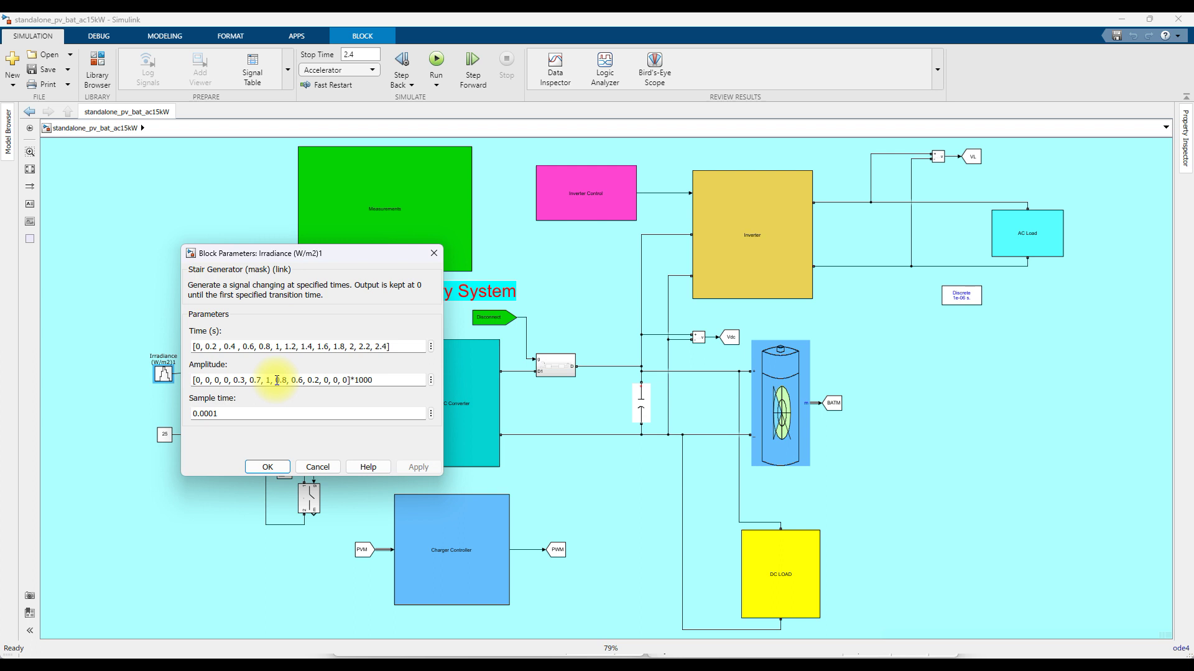
left_click(266, 467)
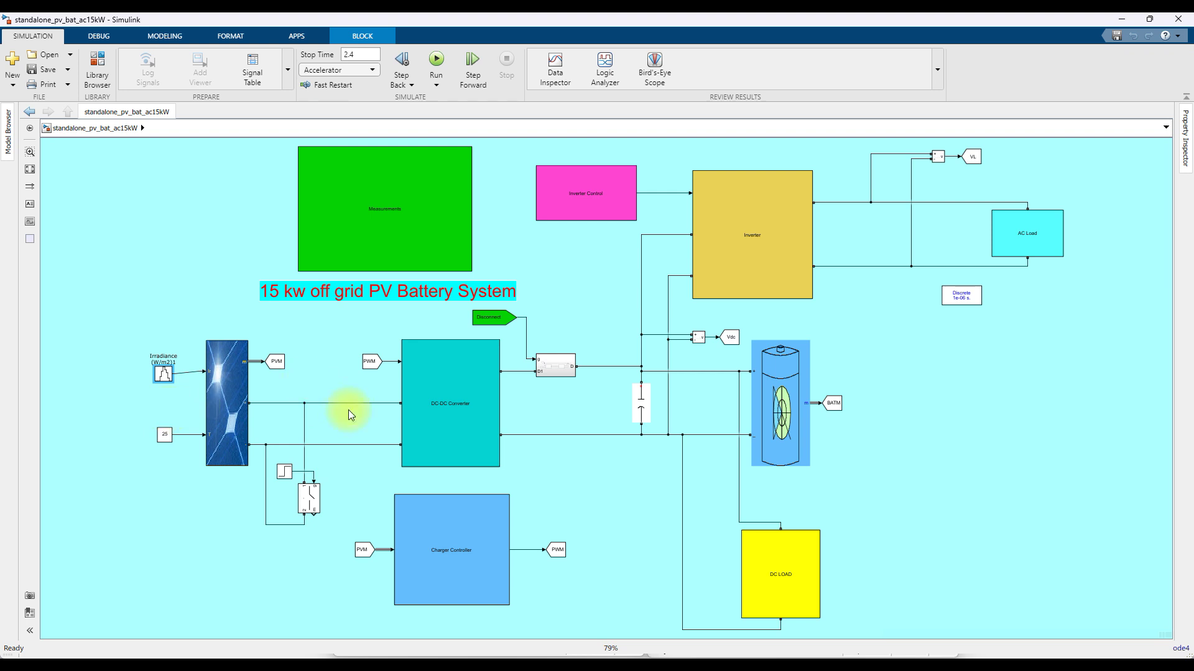
left_click(405, 405)
Show the PV, battery, AC load, AC load RMS and DC load measurement scopes together and run the simulation.
mouse_move(873, 652)
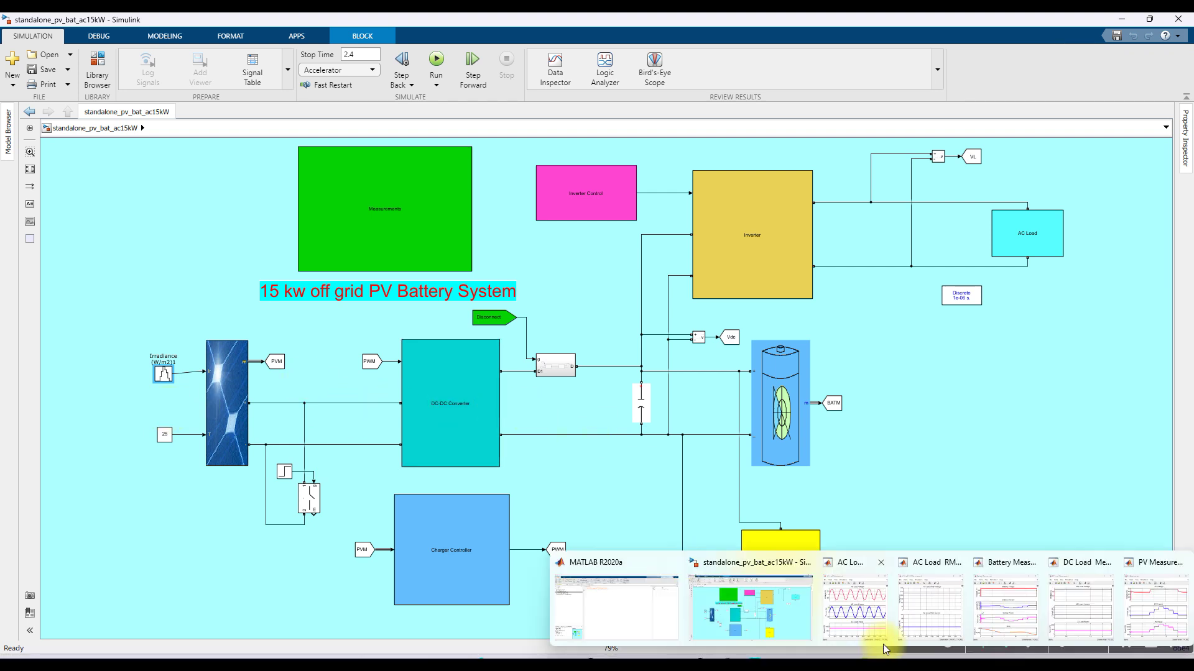
left_click(1150, 592)
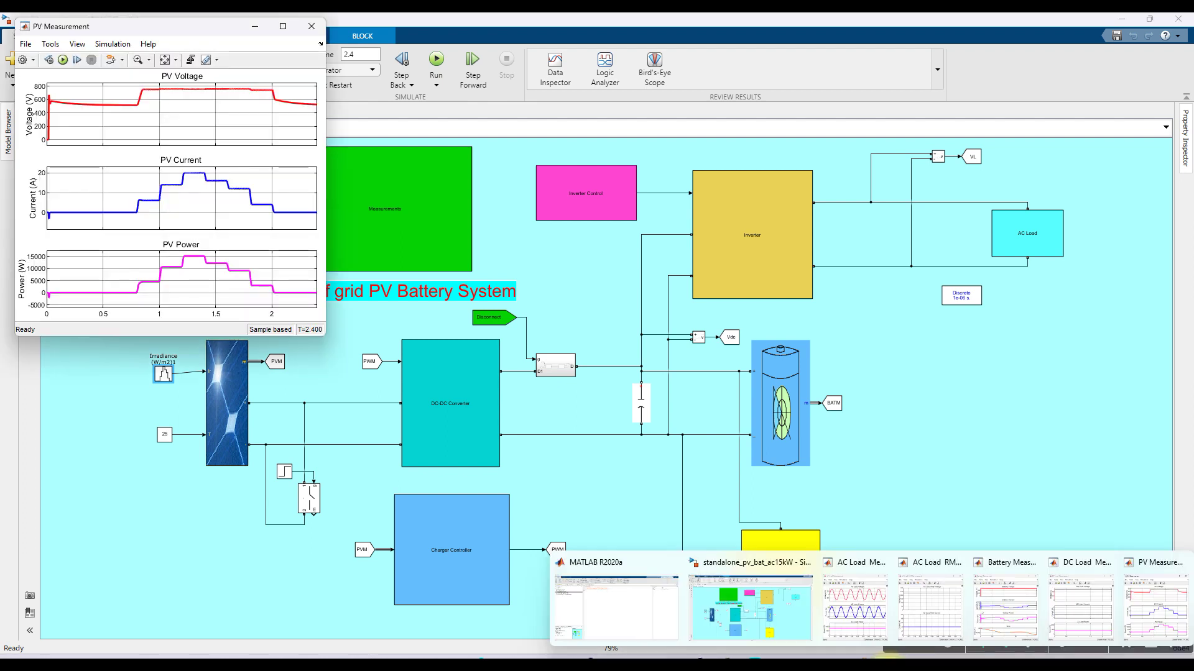
left_click(992, 613)
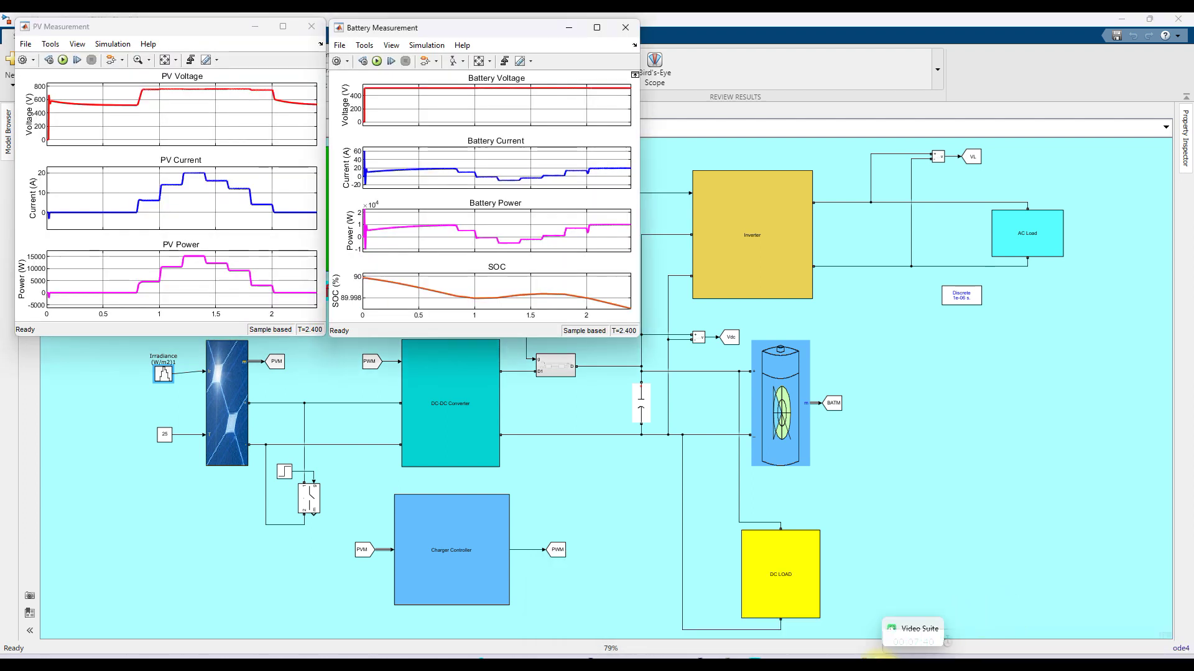
left_click(874, 629)
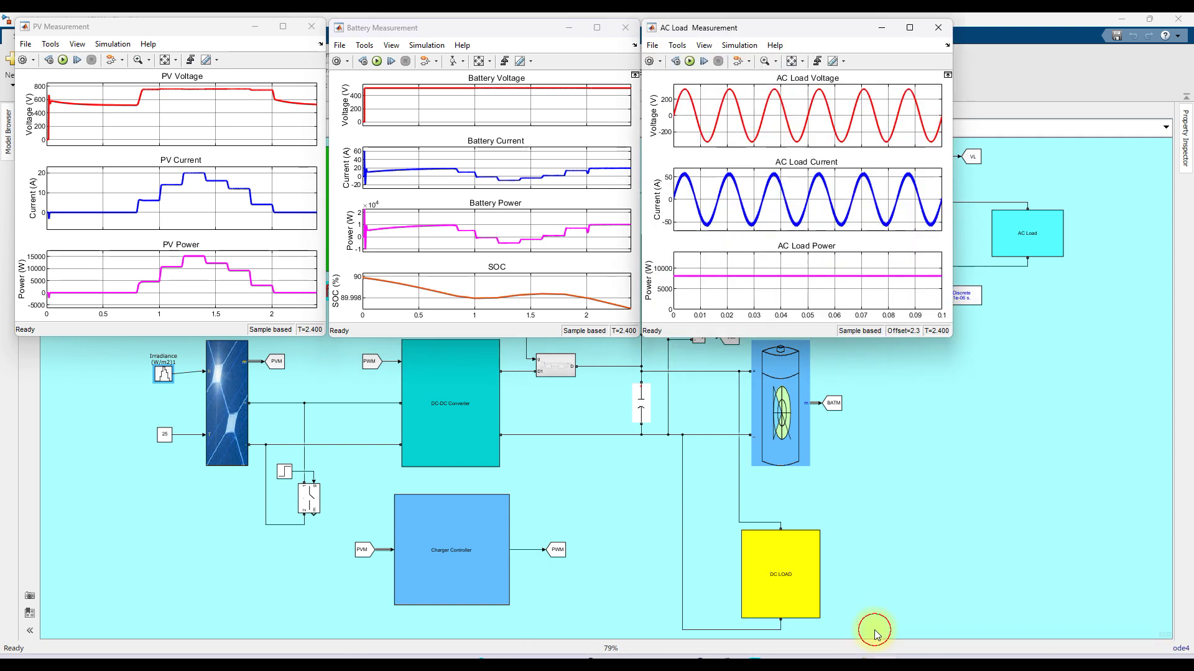
left_click(935, 624)
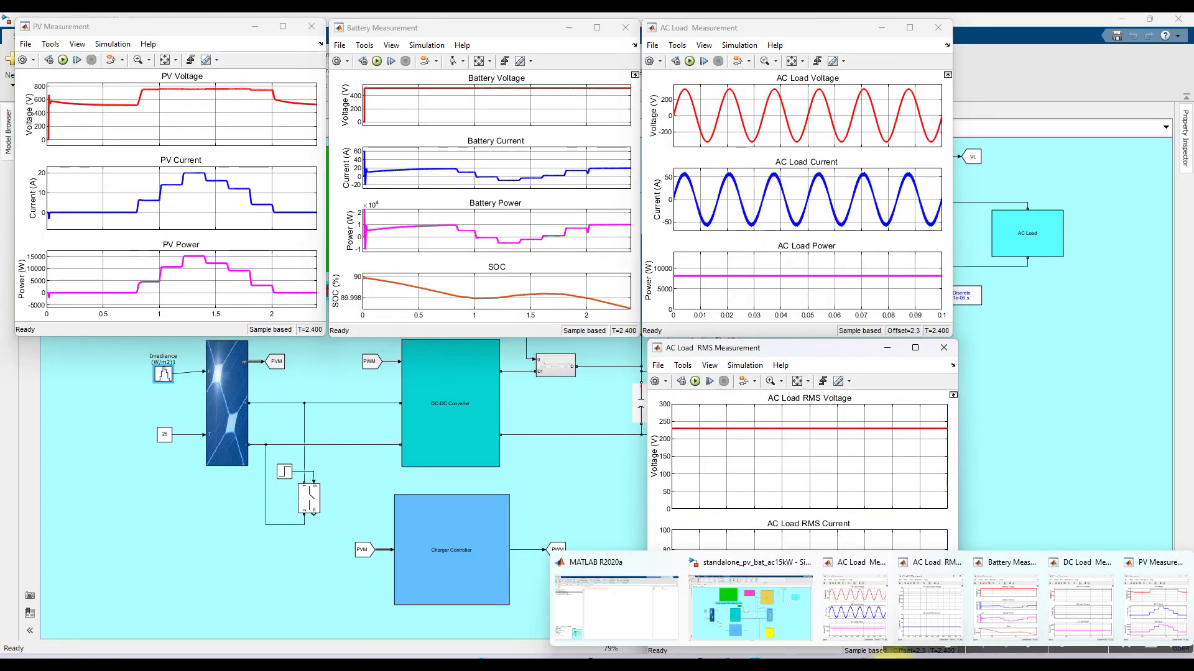
left_click(1065, 609)
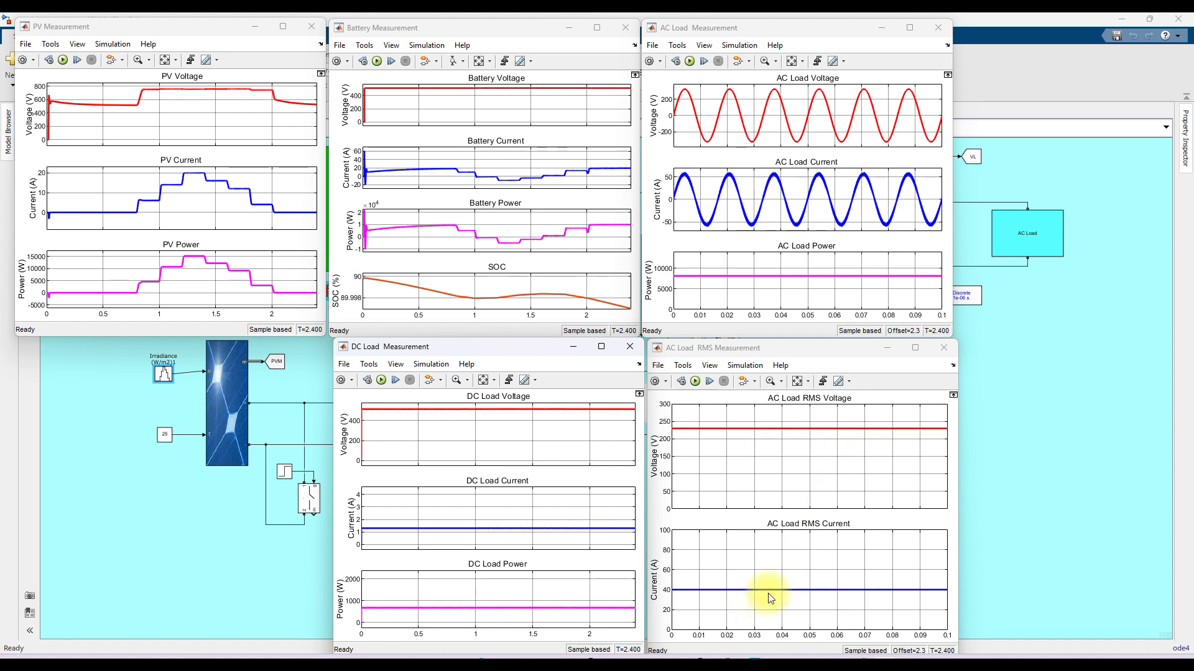
left_click(64, 60)
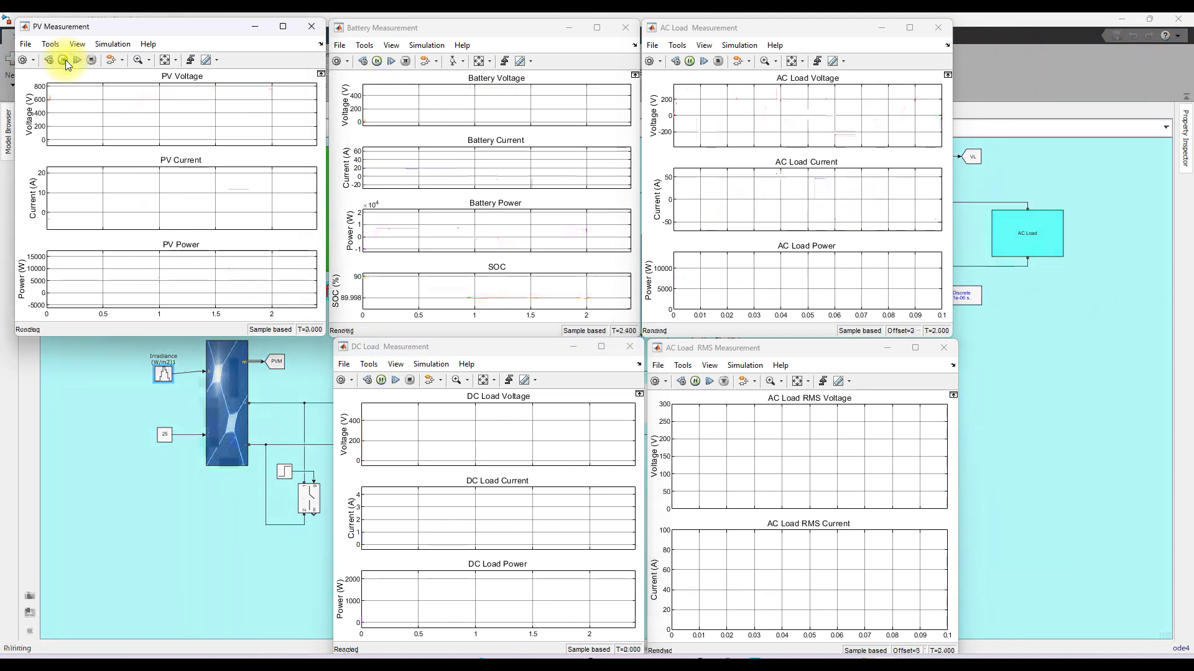
Circle the early part of the battery power curve and mark the DC load and AC load power plots, then clear the marks.
key("ctrl+2")
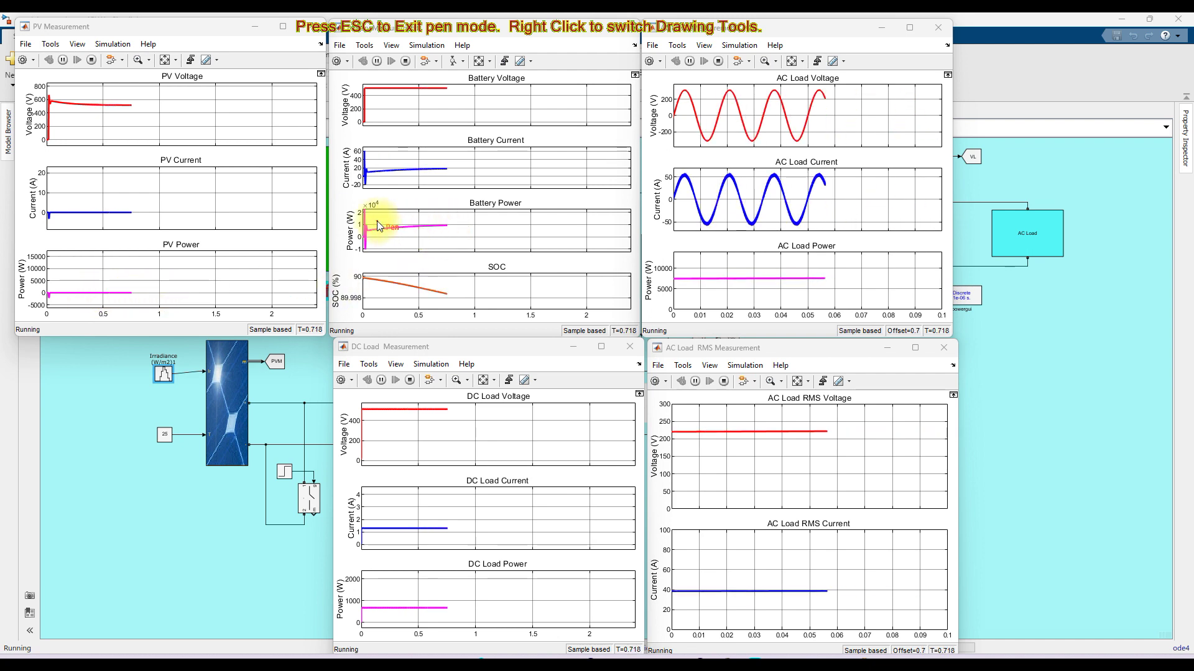
mouse_move(460, 219)
left_mouse_down()
mouse_move(362, 225)
mouse_move(358, 240)
mouse_move(461, 223)
left_mouse_up()
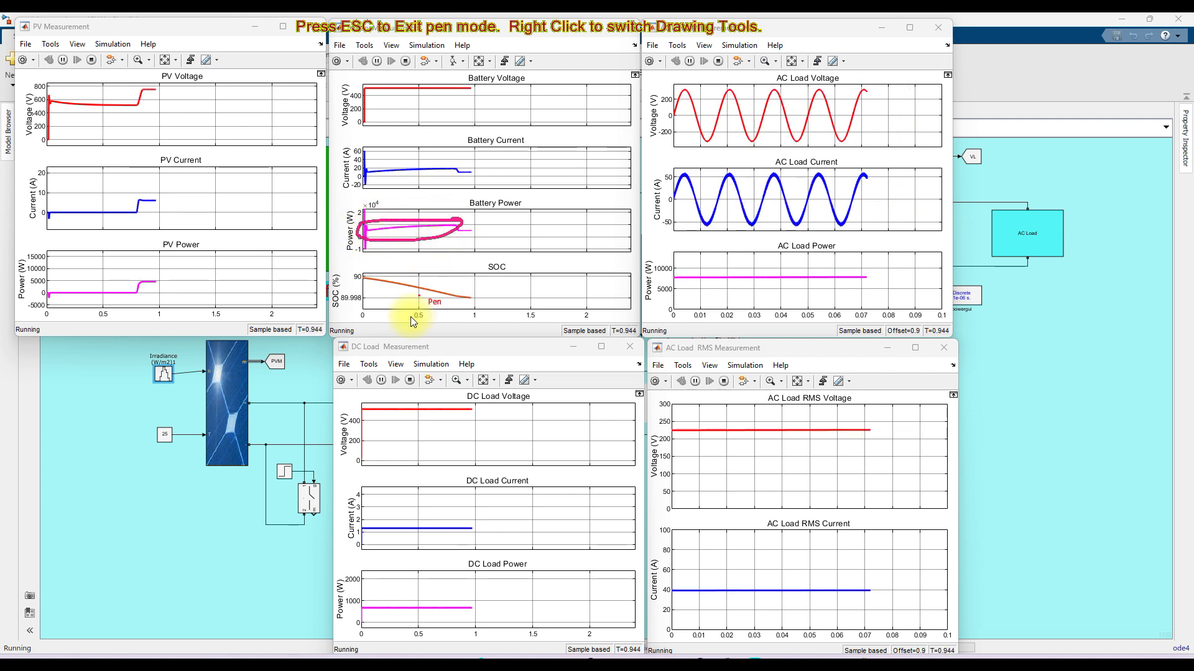
left_click_drag(431, 581, 403, 599)
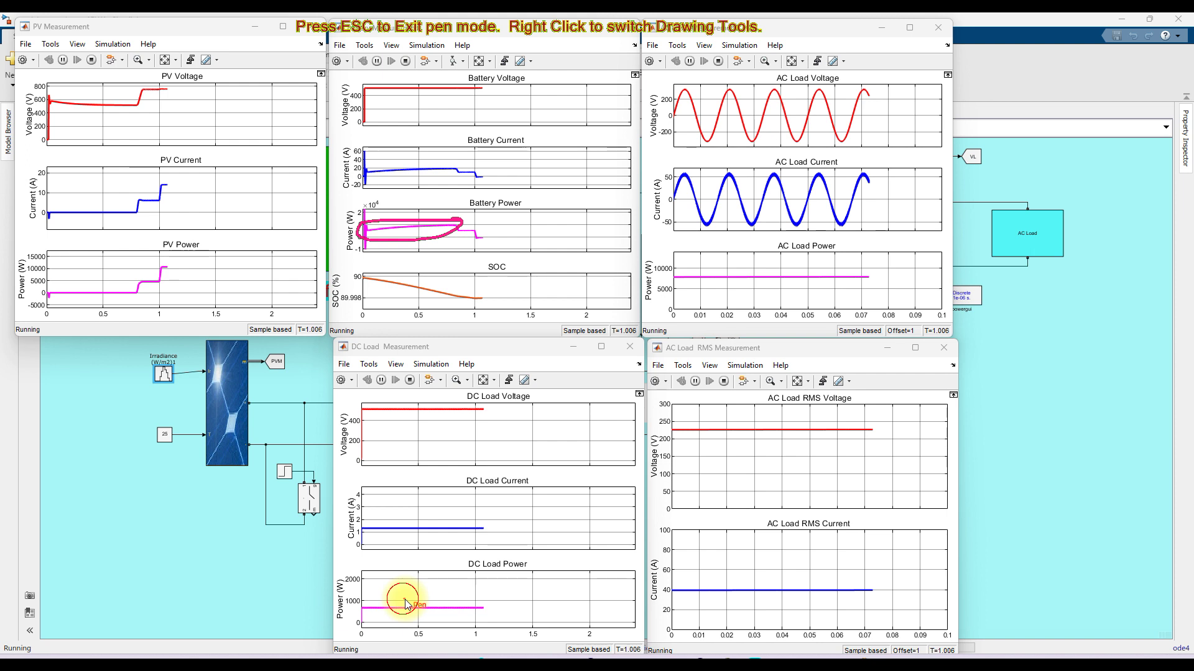
left_click_drag(777, 241, 796, 252)
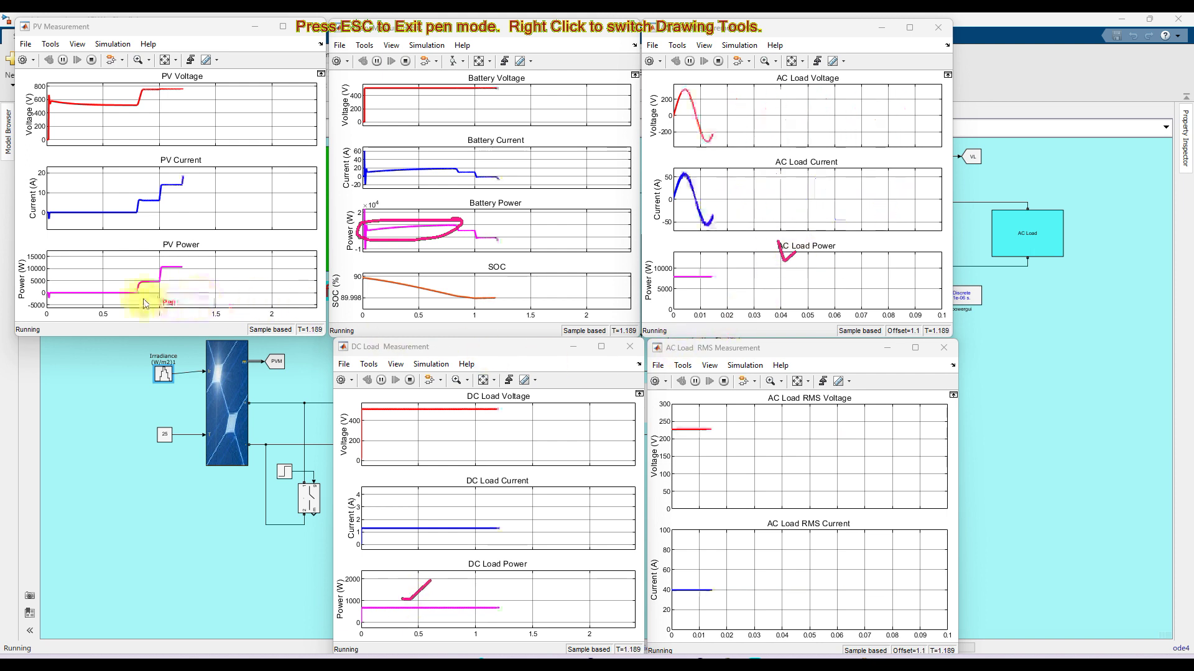
key("Escape")
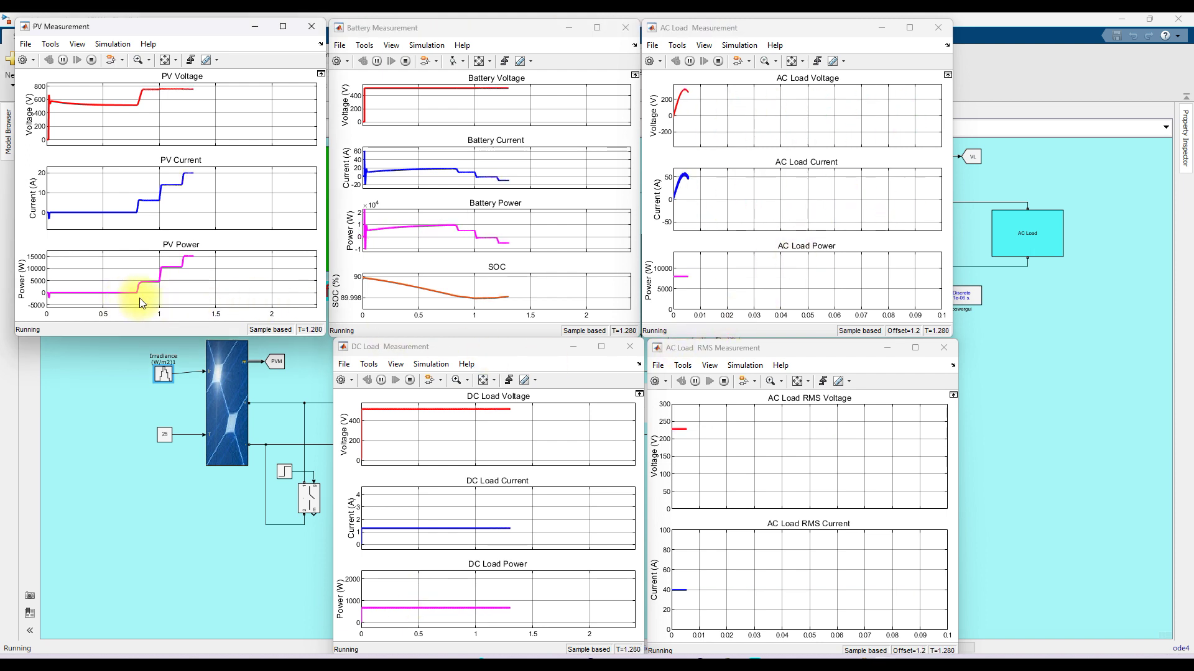
Trace the rise and fall of PV power against the battery power curve during the run, and clear the marks.
key("F9")
mouse_move(151, 288)
left_mouse_down()
mouse_move(166, 281)
mouse_move(140, 289)
mouse_move(205, 256)
left_mouse_up()
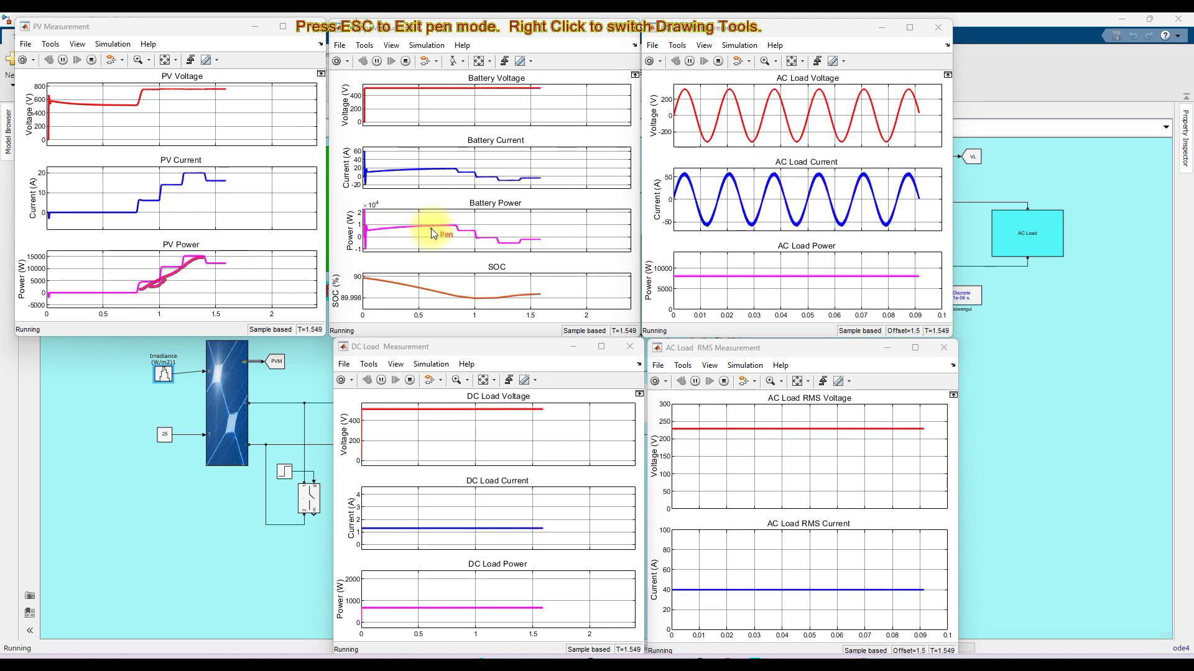
left_click_drag(458, 229, 527, 249)
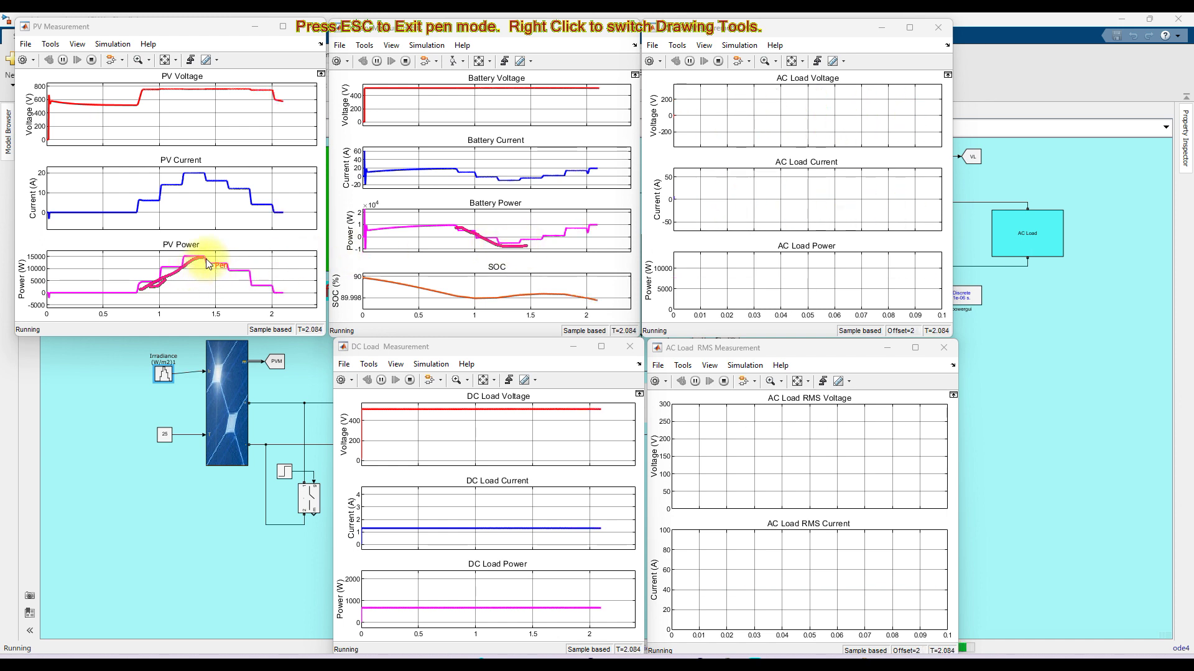
left_click_drag(205, 263, 290, 293)
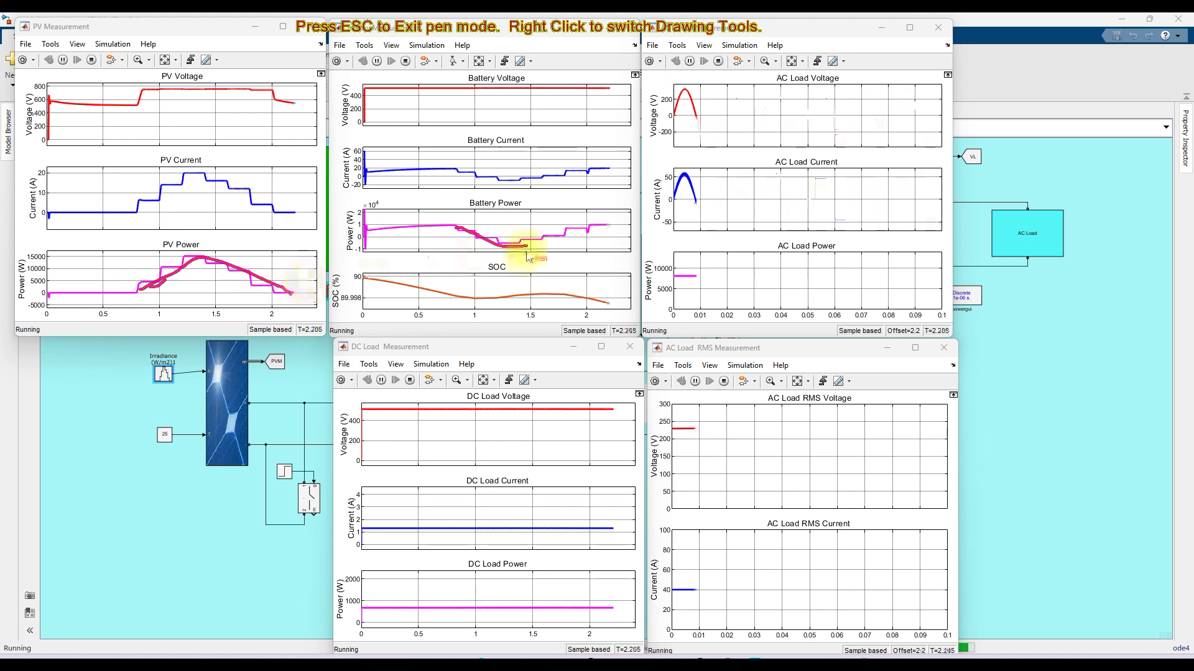
left_click_drag(511, 246, 617, 222)
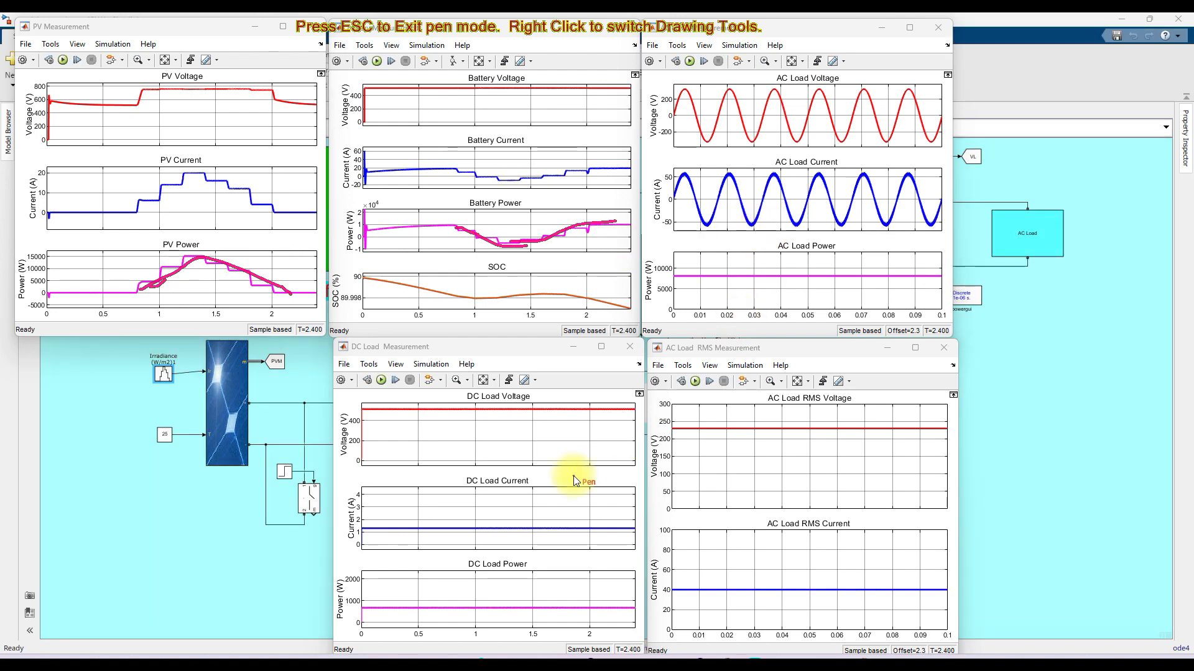
key("Escape")
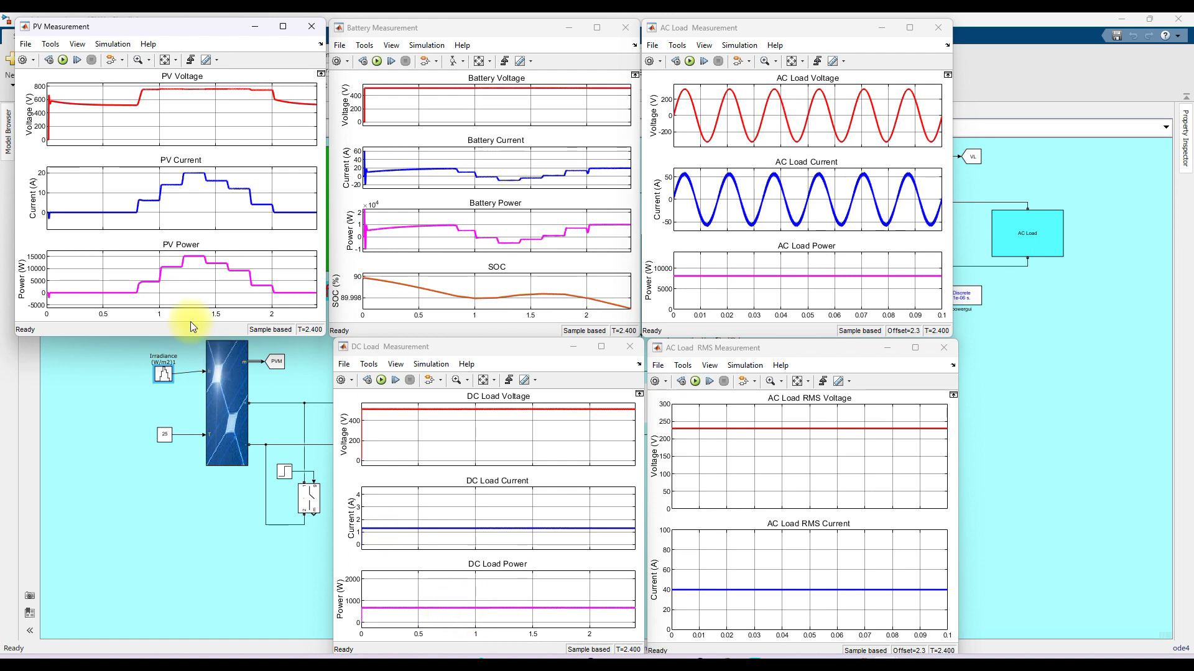
Outline the full PV power profile and the corresponding battery power curve on the completed plots, and clear the drawings.
key("F9")
left_click_drag(99, 294, 179, 264)
left_click_drag(285, 288, 285, 289)
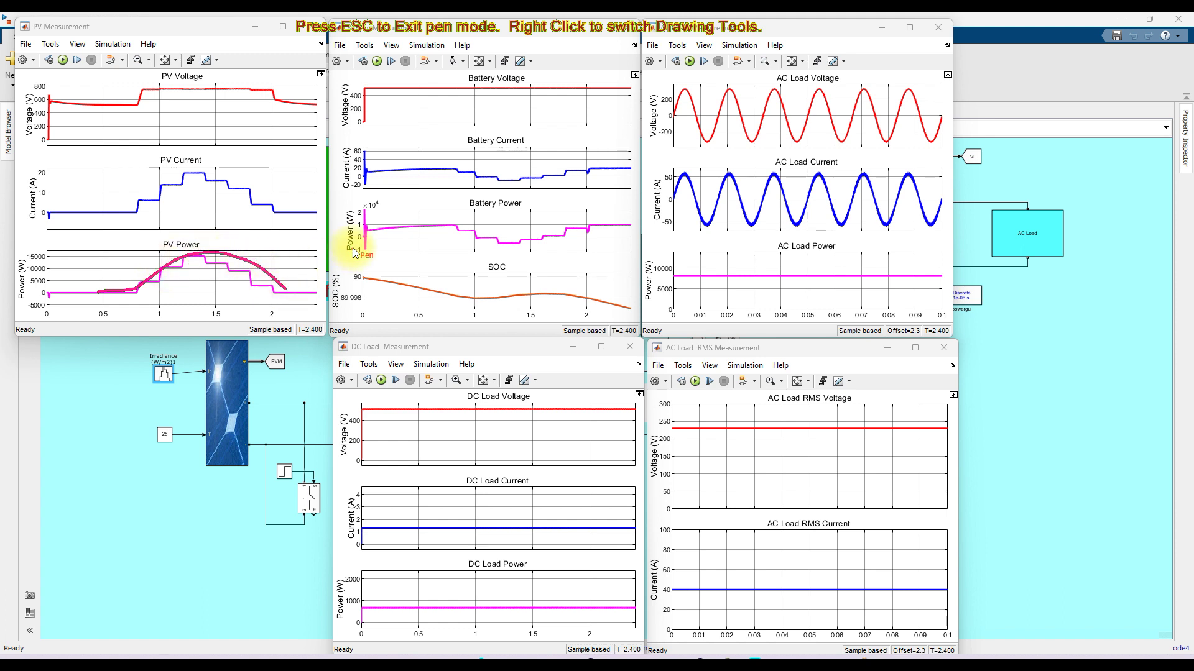
left_click_drag(468, 226, 532, 251)
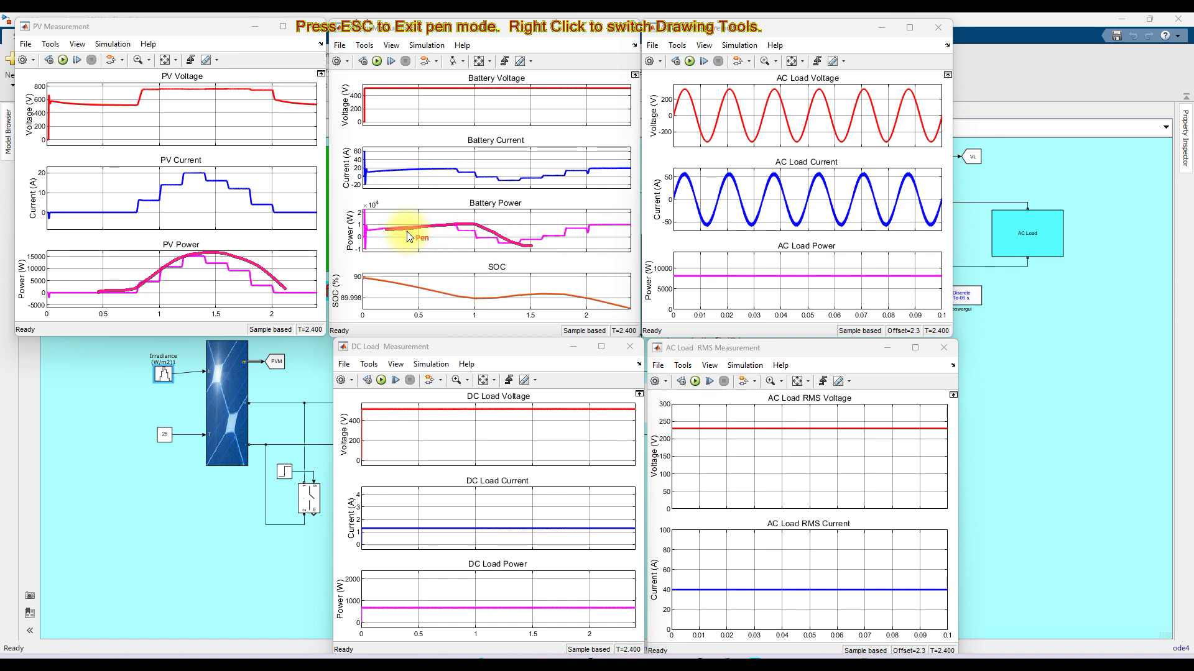
left_click_drag(404, 233, 480, 233)
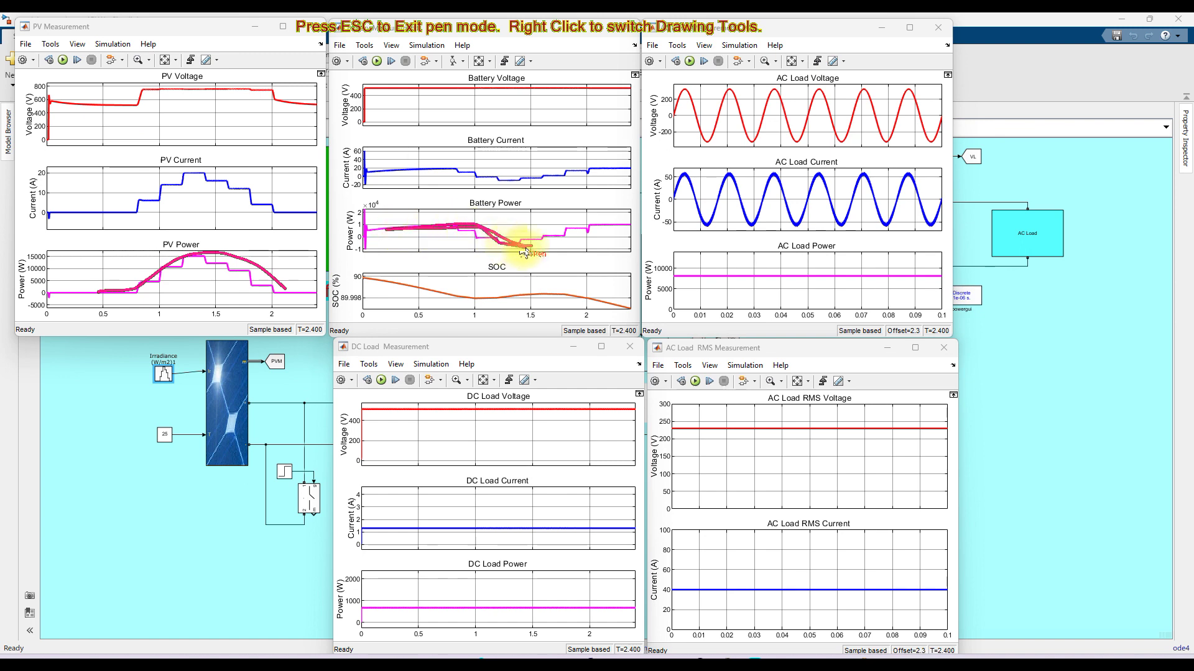
left_click_drag(567, 241, 626, 222)
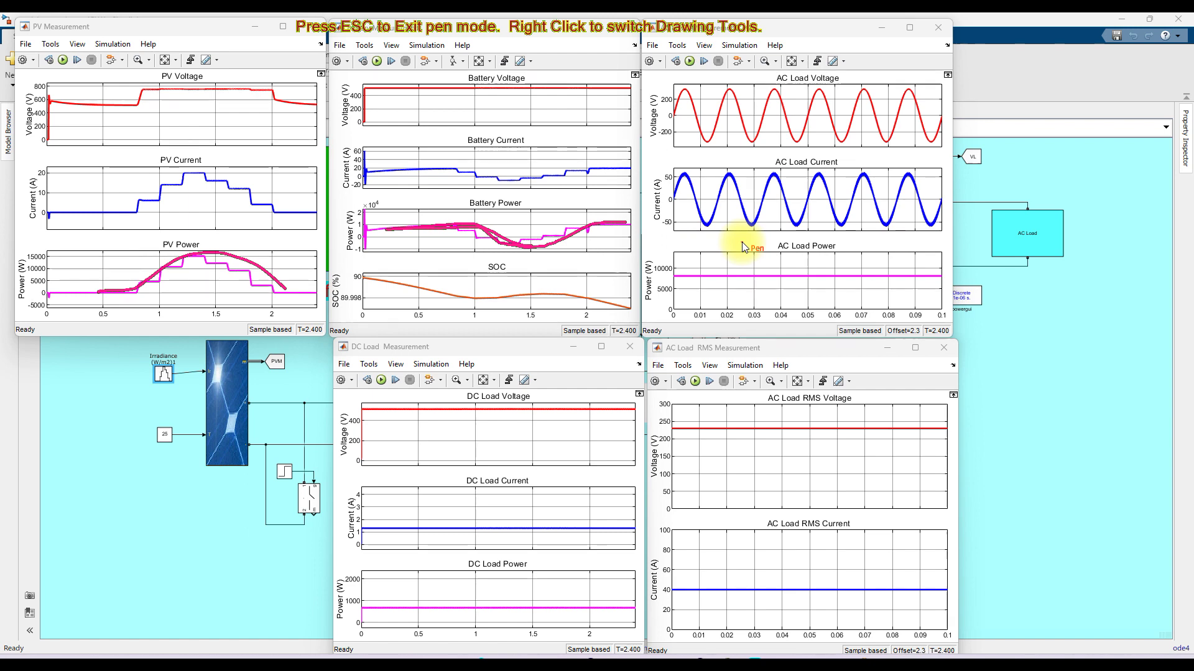
key("Escape")
Run the simulation again from the Battery Measurement scope.
left_click(376, 62)
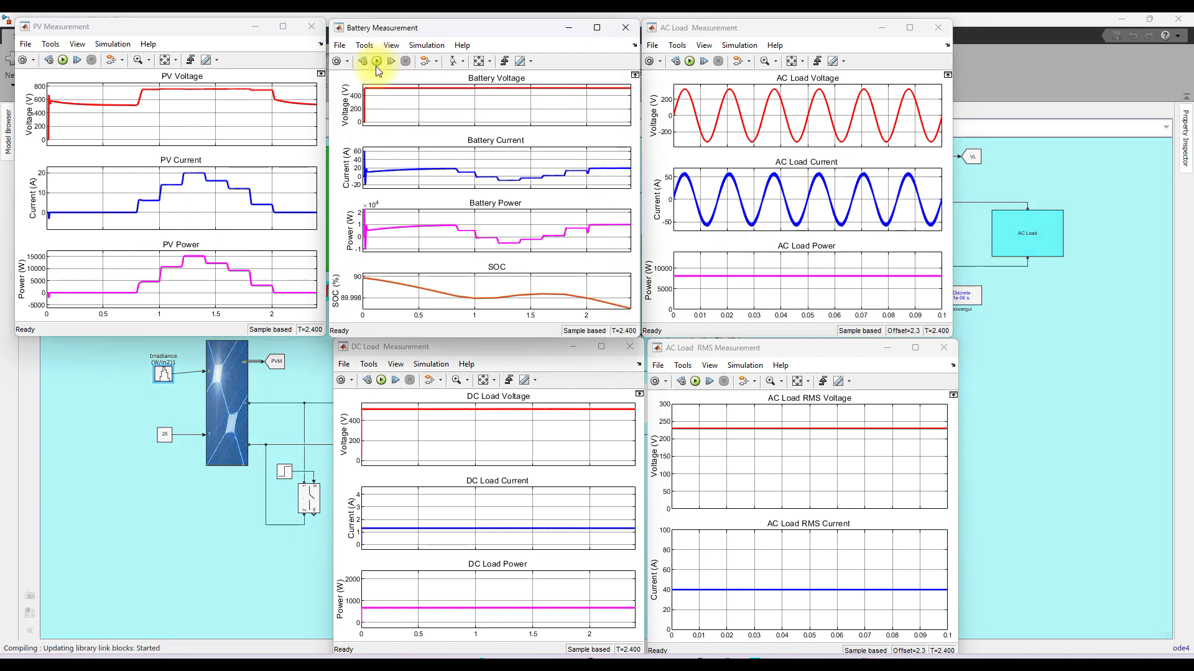